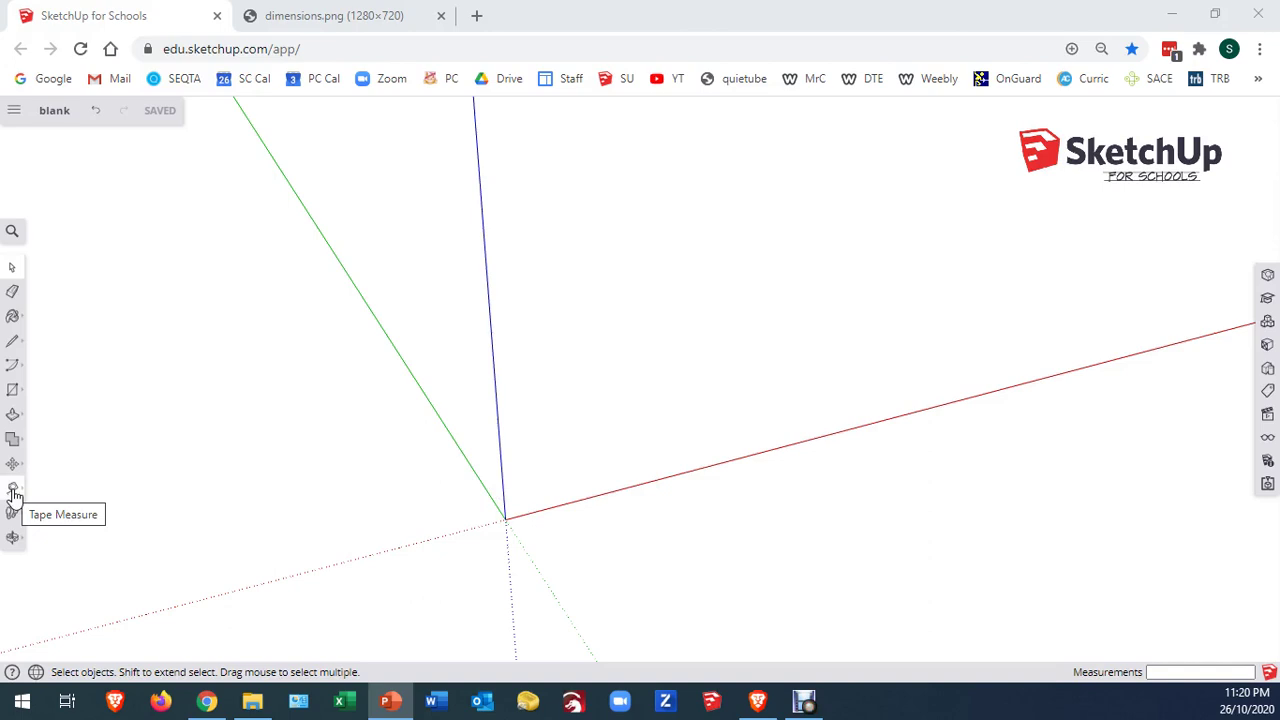
Activate the Tape Measure tool in the empty SketchUp for Schools model
{"action": "left_click", "coordinate": [13, 494]}
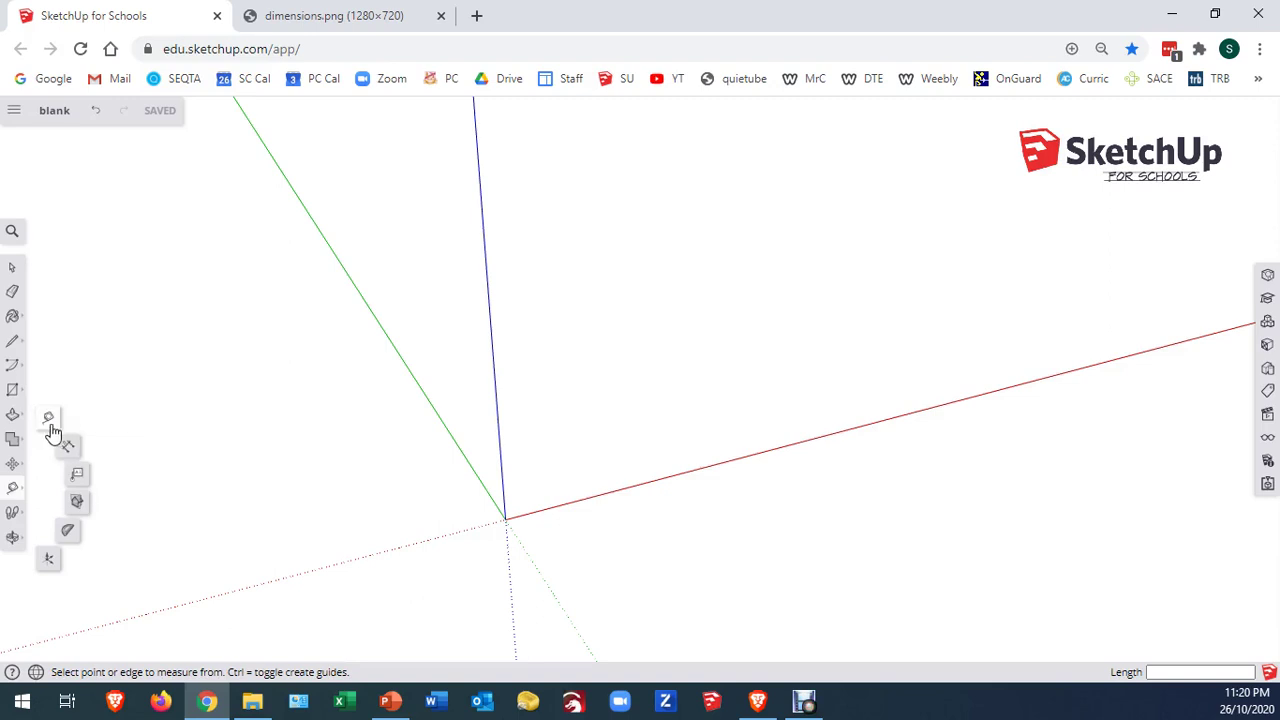
{"action": "left_click", "coordinate": [50, 429]}
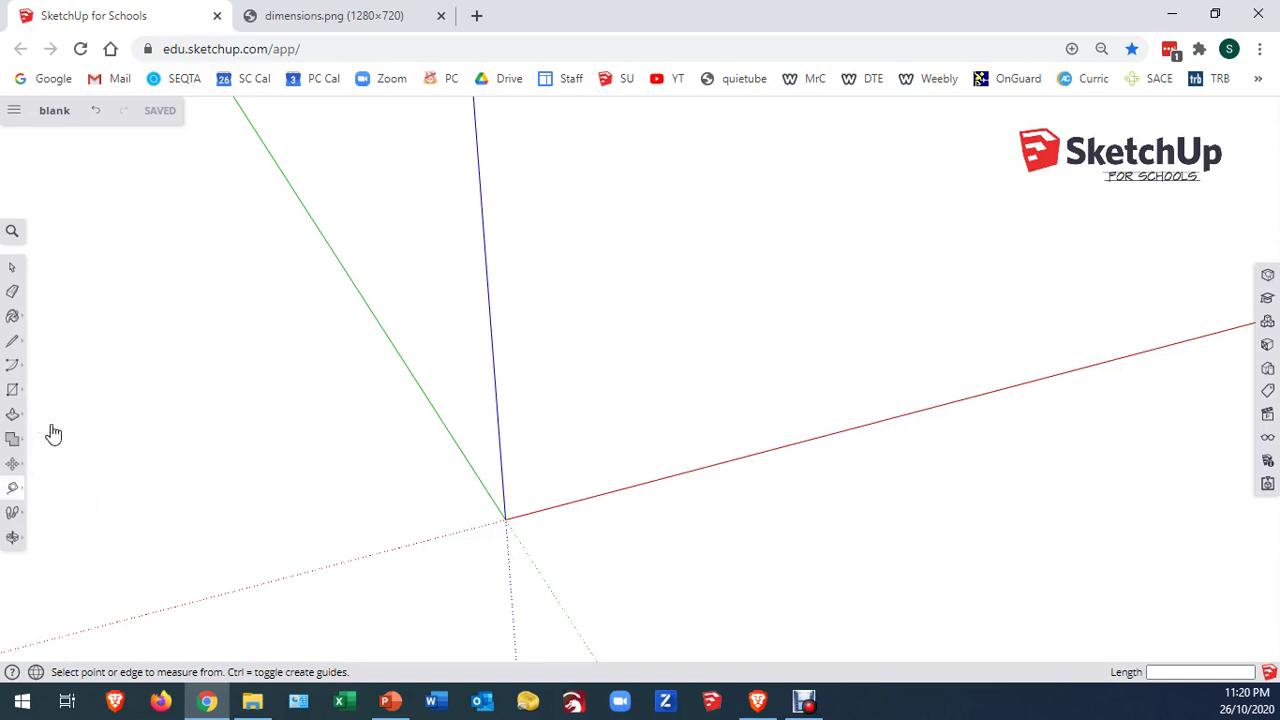
Place a guide line 150 mm from the green axis, parallel to it
{"action": "left_click", "coordinate": [410, 371]}
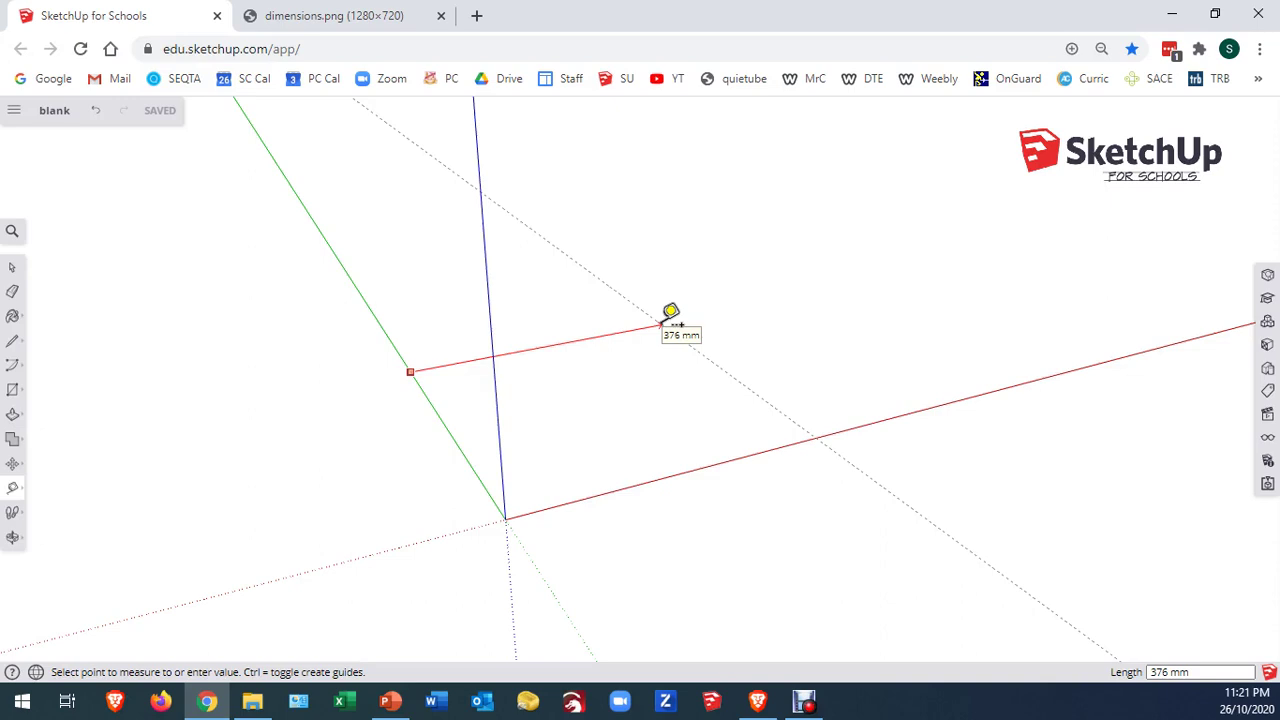
{"action": "left_click", "coordinate": [664, 324]}
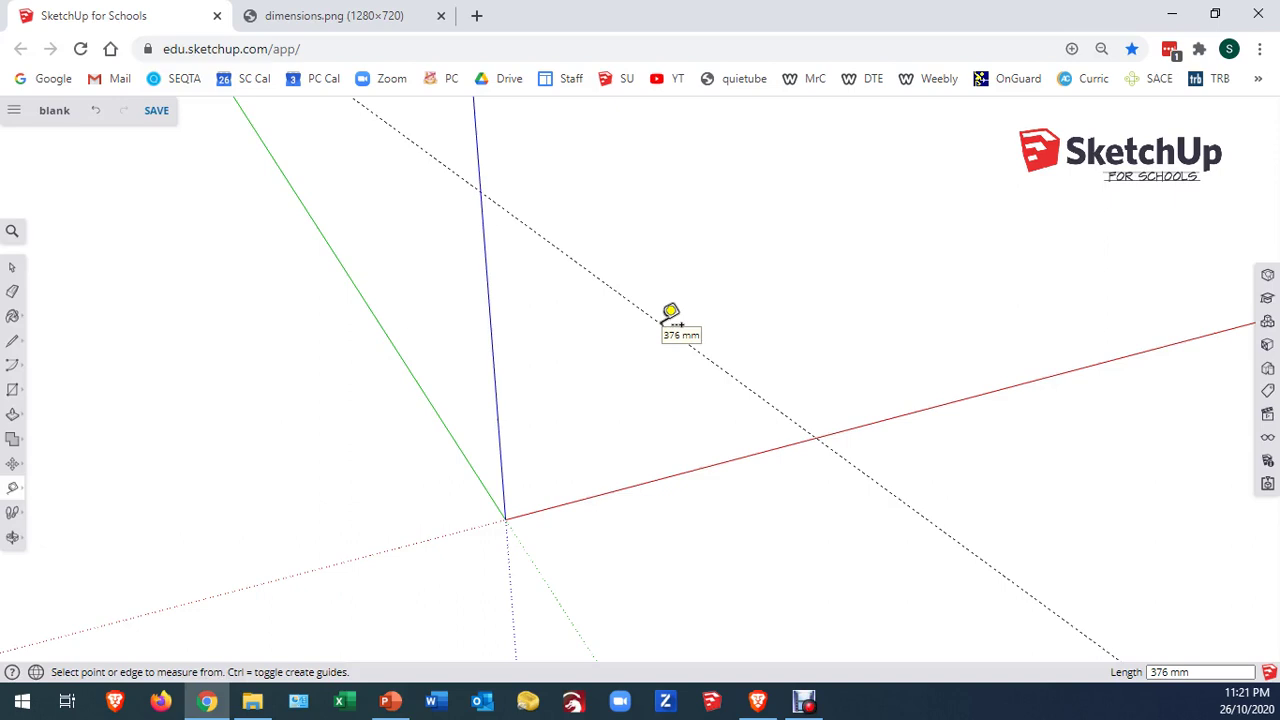
{"action": "type", "text": "150"}
{"action": "key", "text": "Return"}
Offset a second guide 150 mm beyond the first, 300 mm from the green axis
{"action": "left_click", "coordinate": [572, 410]}
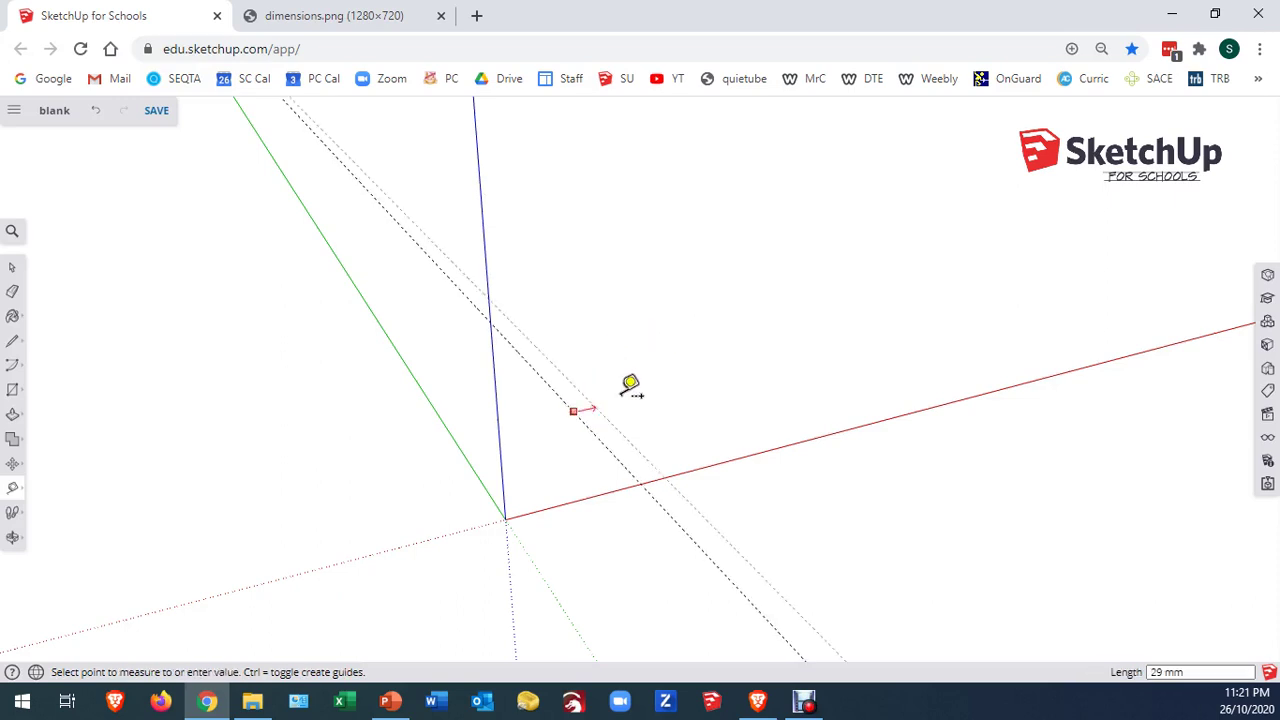
{"action": "left_click", "coordinate": [685, 377]}
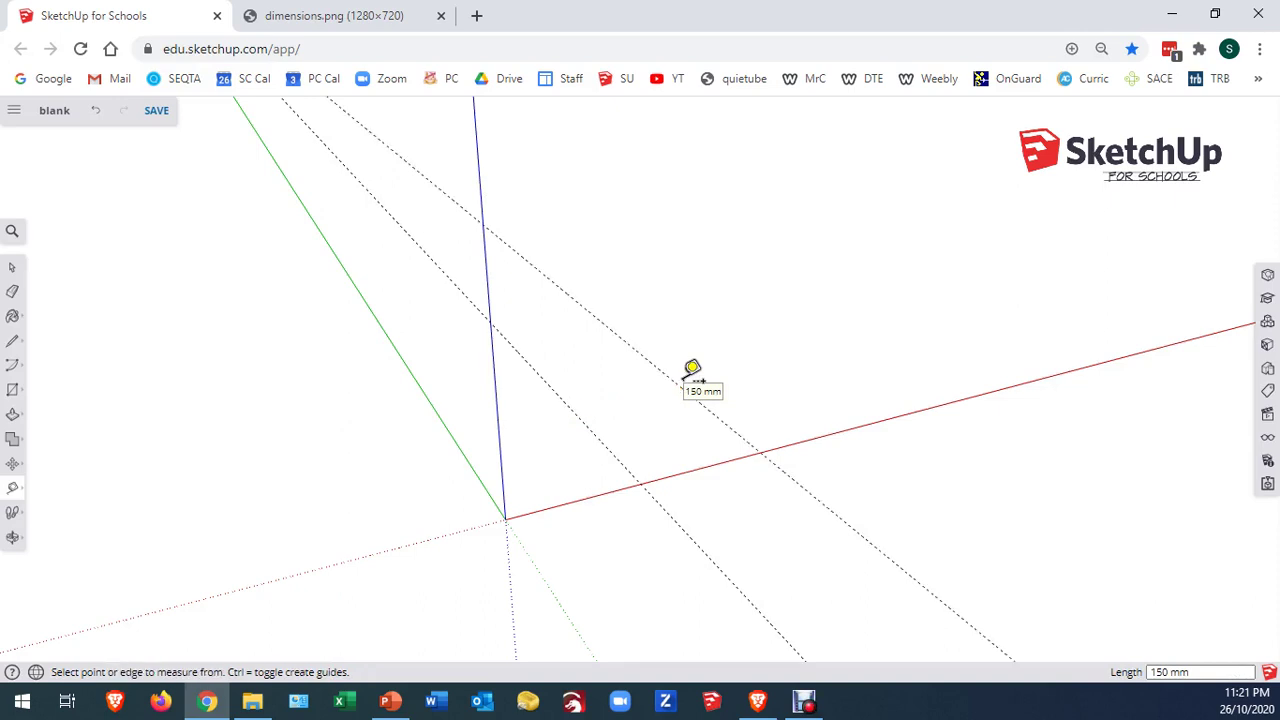
{"action": "type", "text": "15"}
Add two guides parallel to the red axis, at 150 mm and 300 mm from it
{"action": "left_click", "coordinate": [817, 437]}
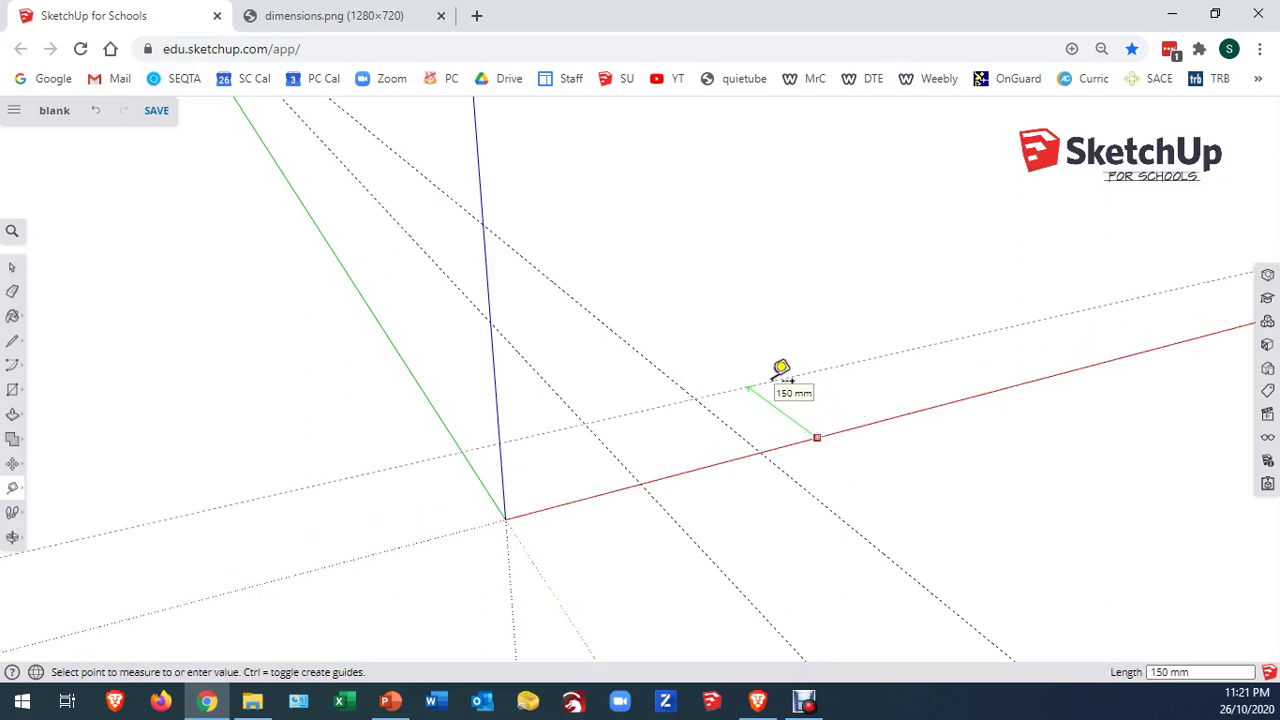
{"action": "left_click", "coordinate": [776, 374]}
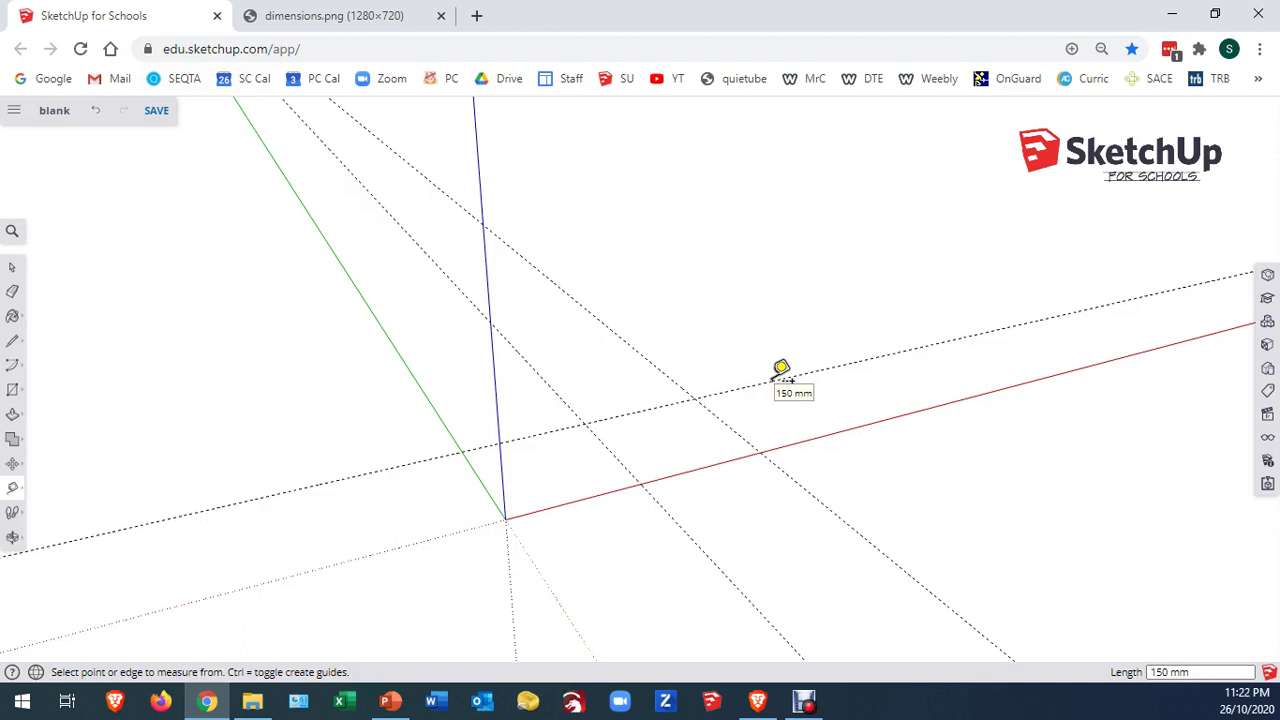
{"action": "type", "text": "11"}
{"action": "left_click", "coordinate": [890, 353]}
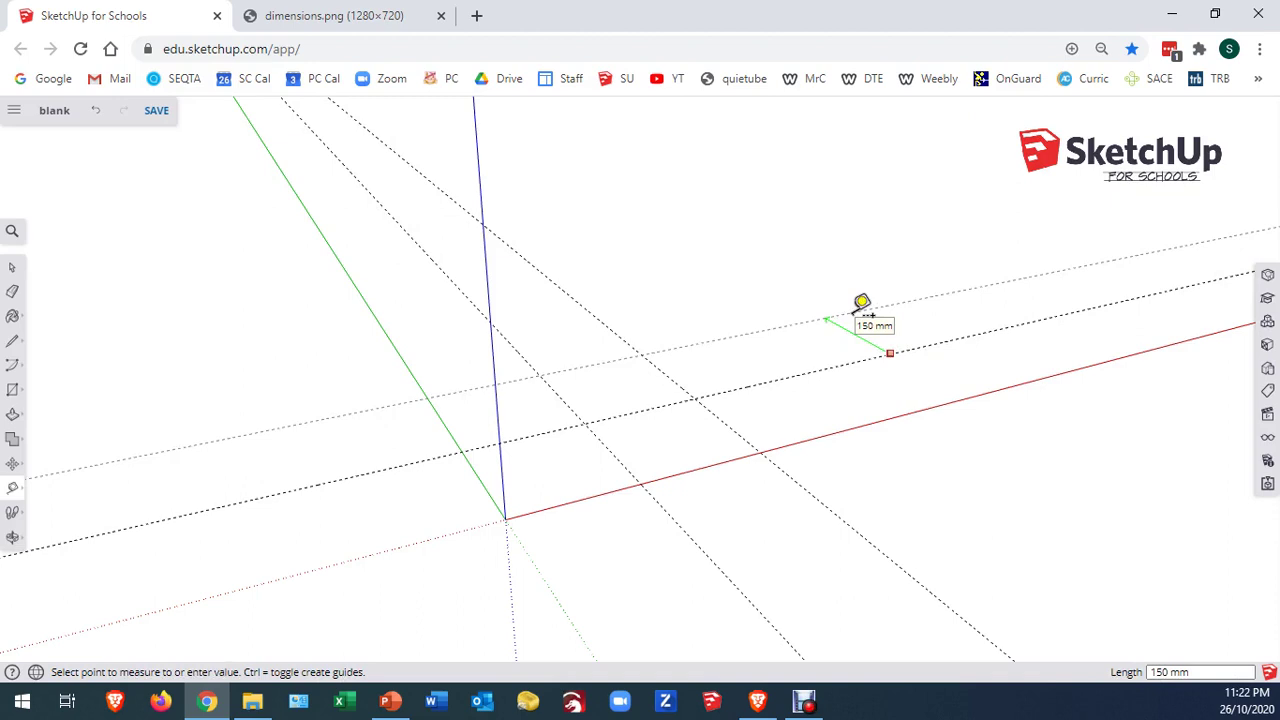
{"action": "left_click", "coordinate": [857, 312]}
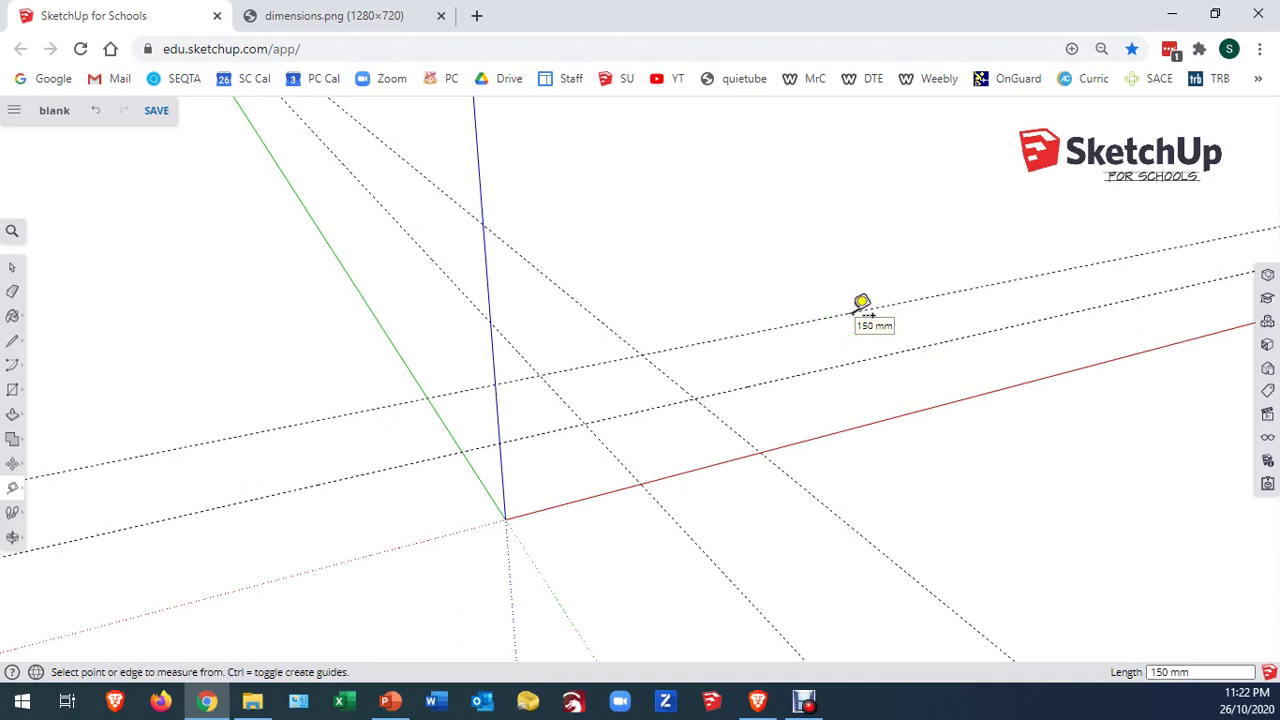
Lay a guide line directly along the green axis
{"action": "left_click", "coordinate": [462, 425]}
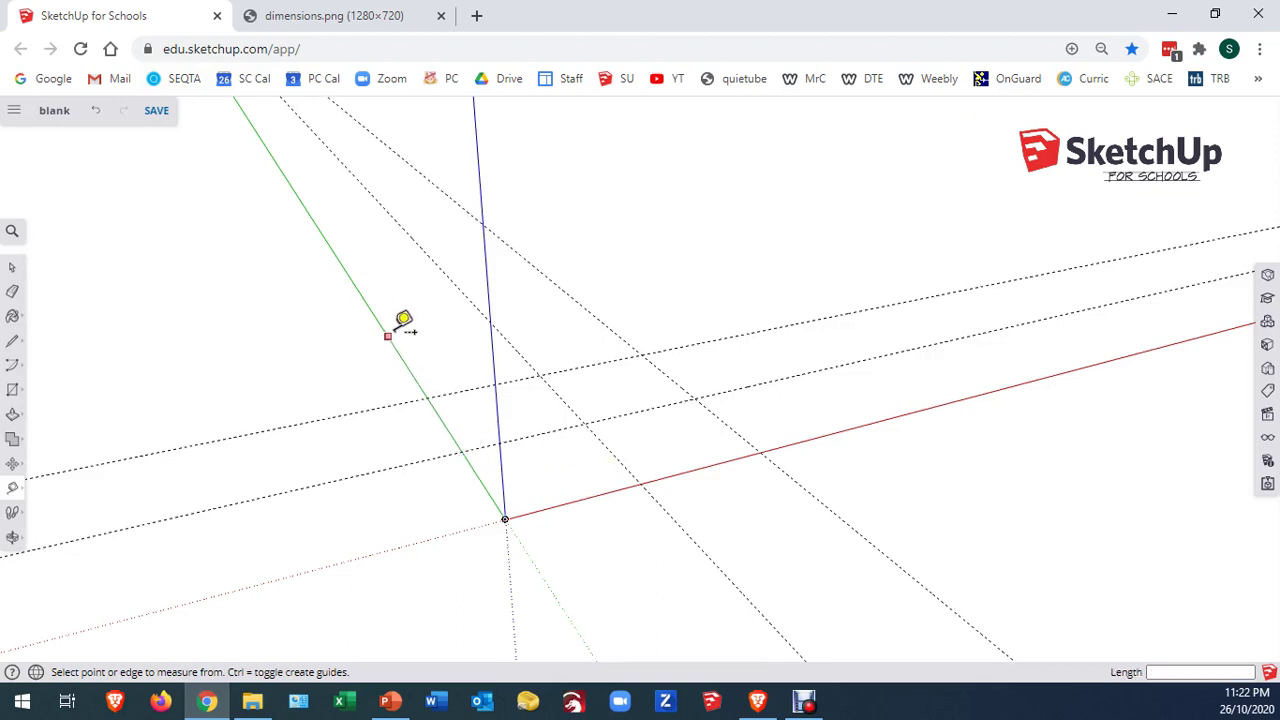
{"action": "left_click", "coordinate": [404, 322]}
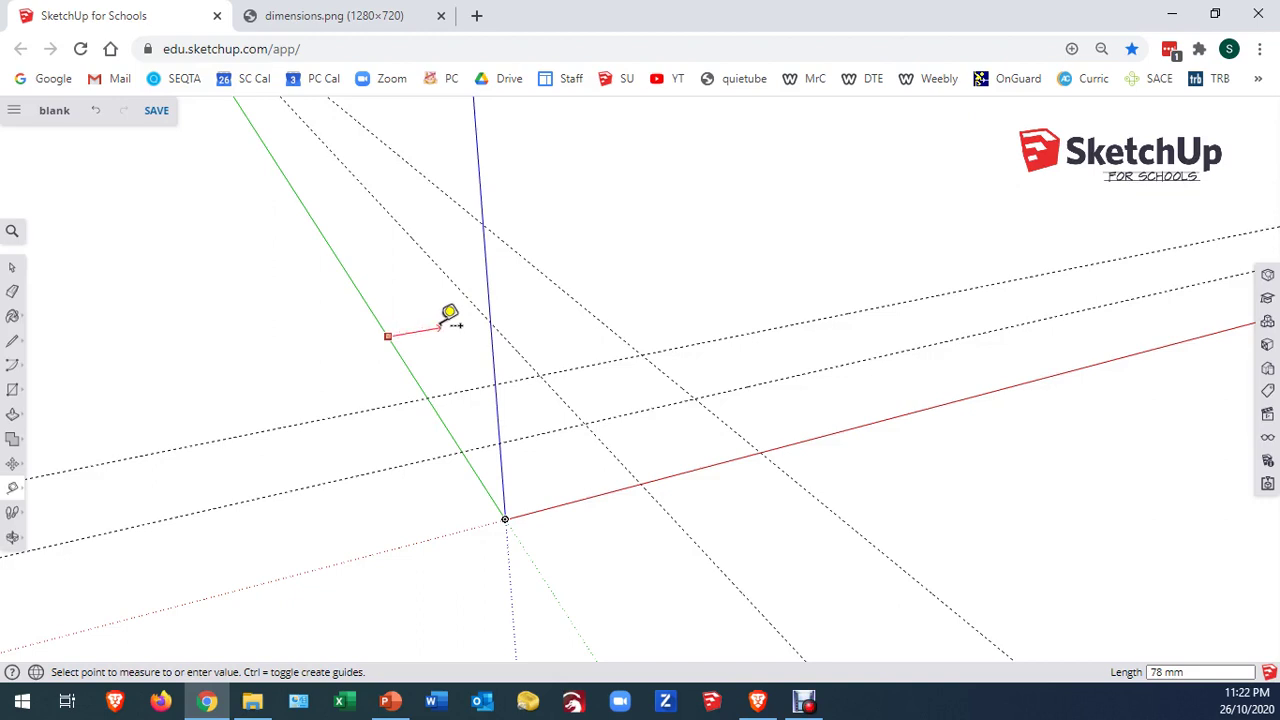
{"action": "key", "text": "Escape"}
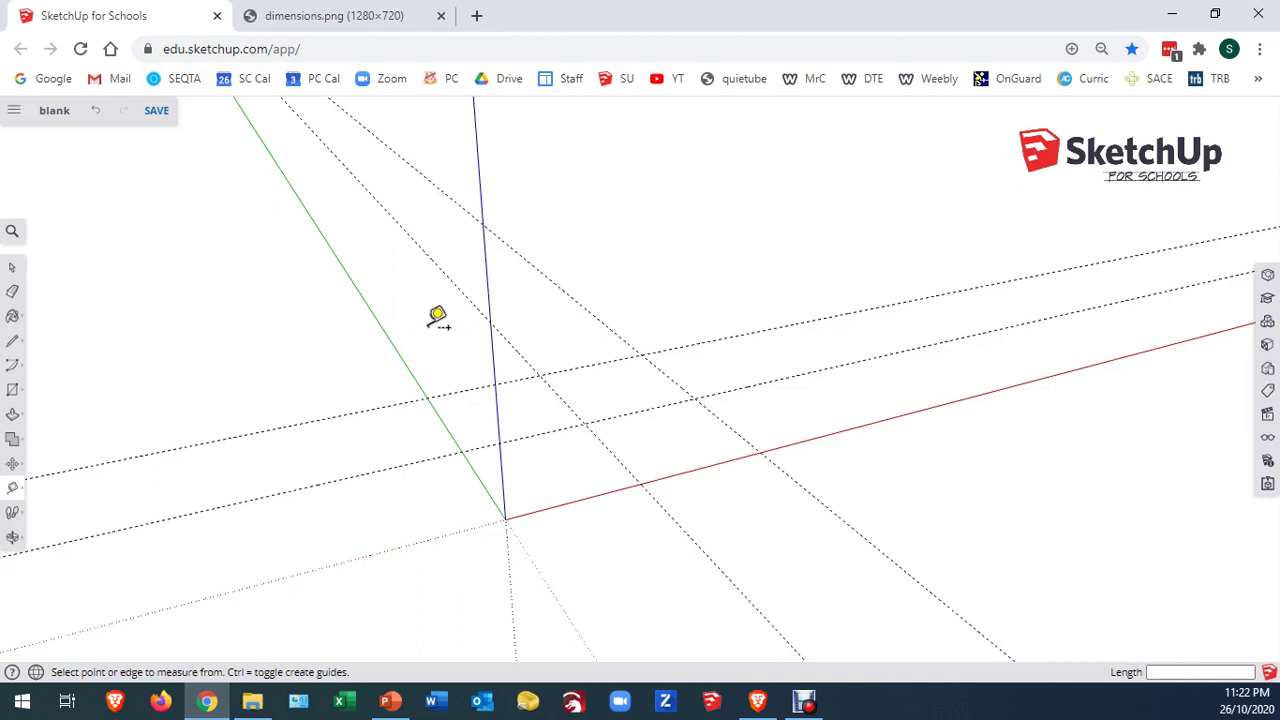
{"action": "key", "text": "space"}
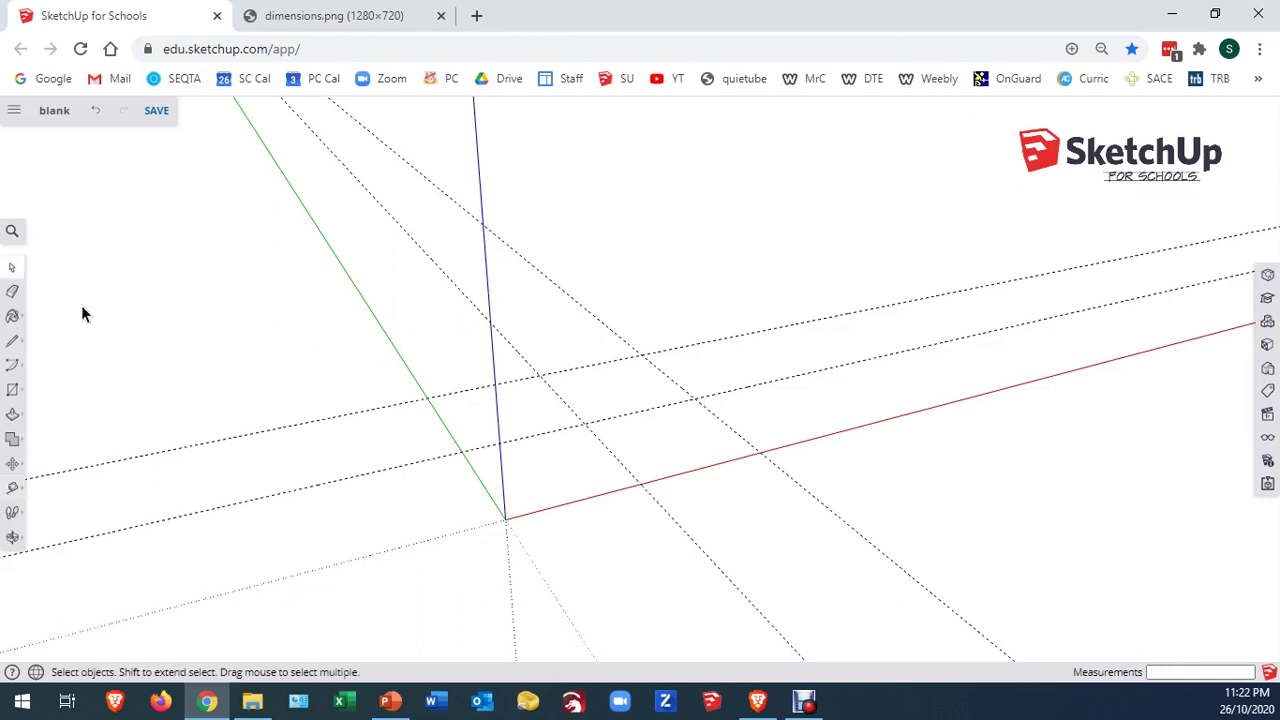
{"action": "left_click", "coordinate": [12, 488]}
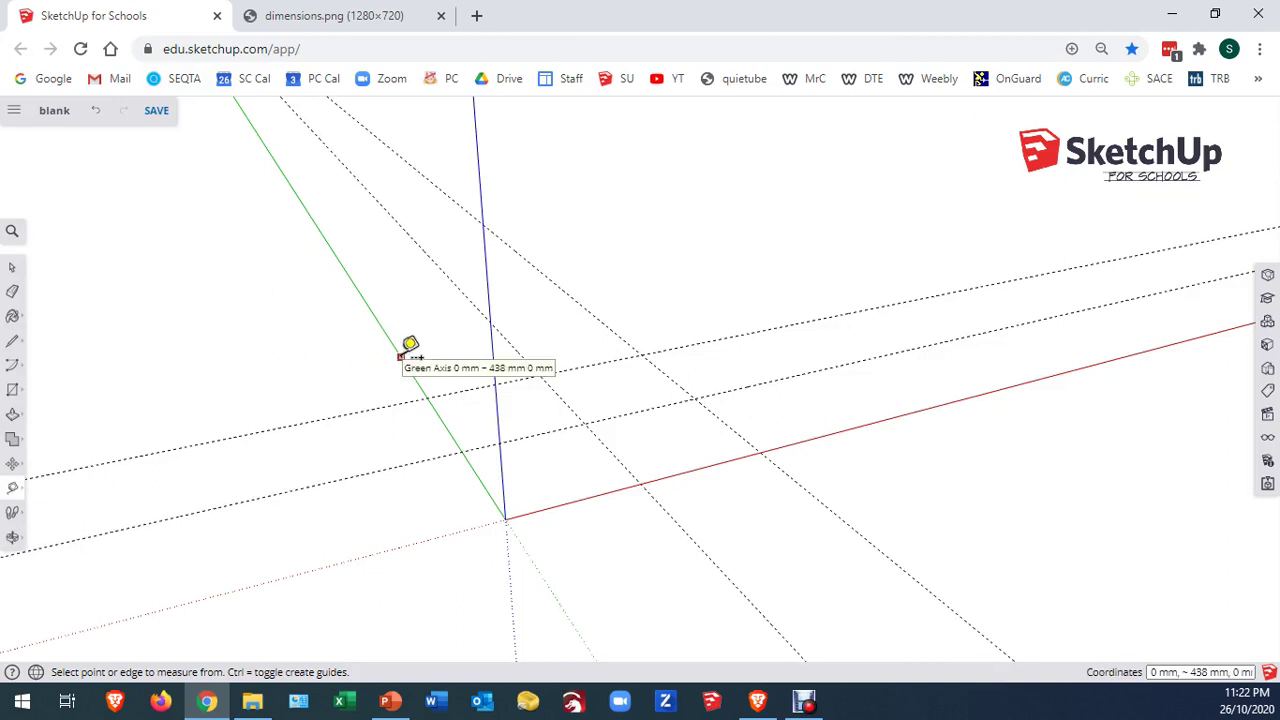
{"action": "left_click", "coordinate": [401, 356]}
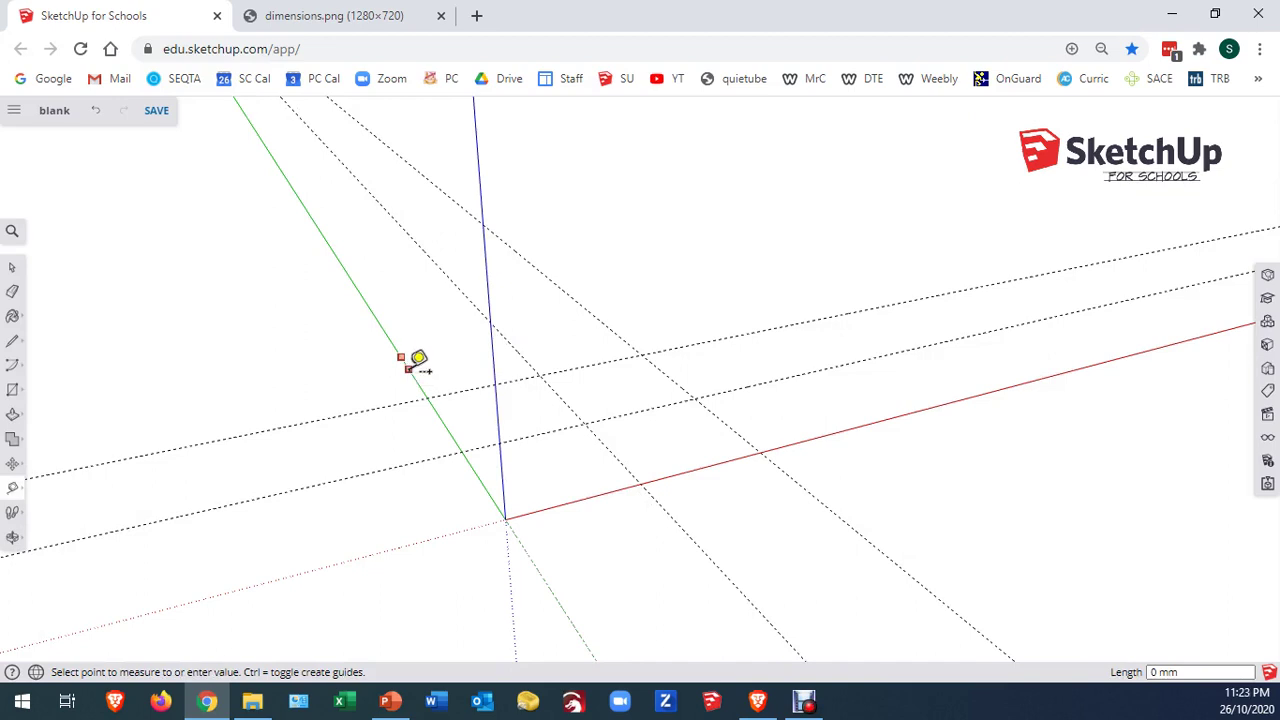
{"action": "left_click", "coordinate": [415, 371]}
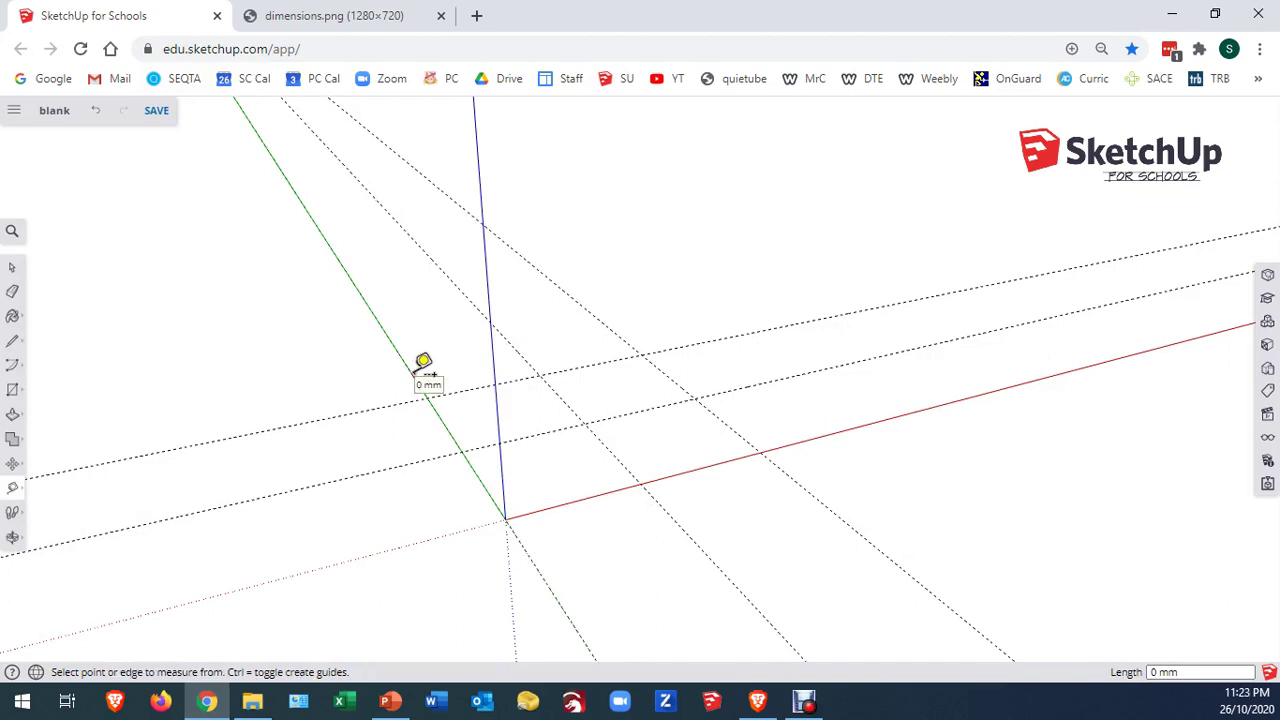
Lay a guide line directly along the red axis
{"action": "left_click", "coordinate": [827, 434]}
{"action": "left_click", "coordinate": [785, 382]}
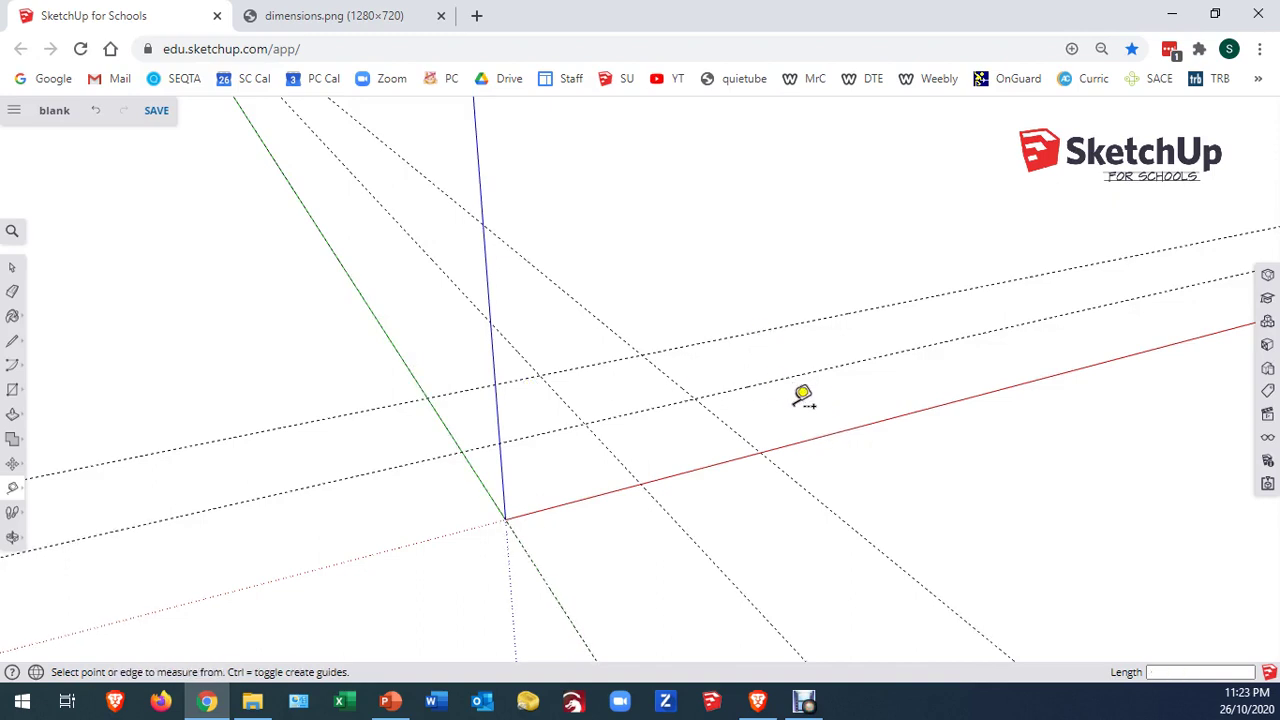
{"action": "key", "text": "space"}
{"action": "key", "text": "t"}
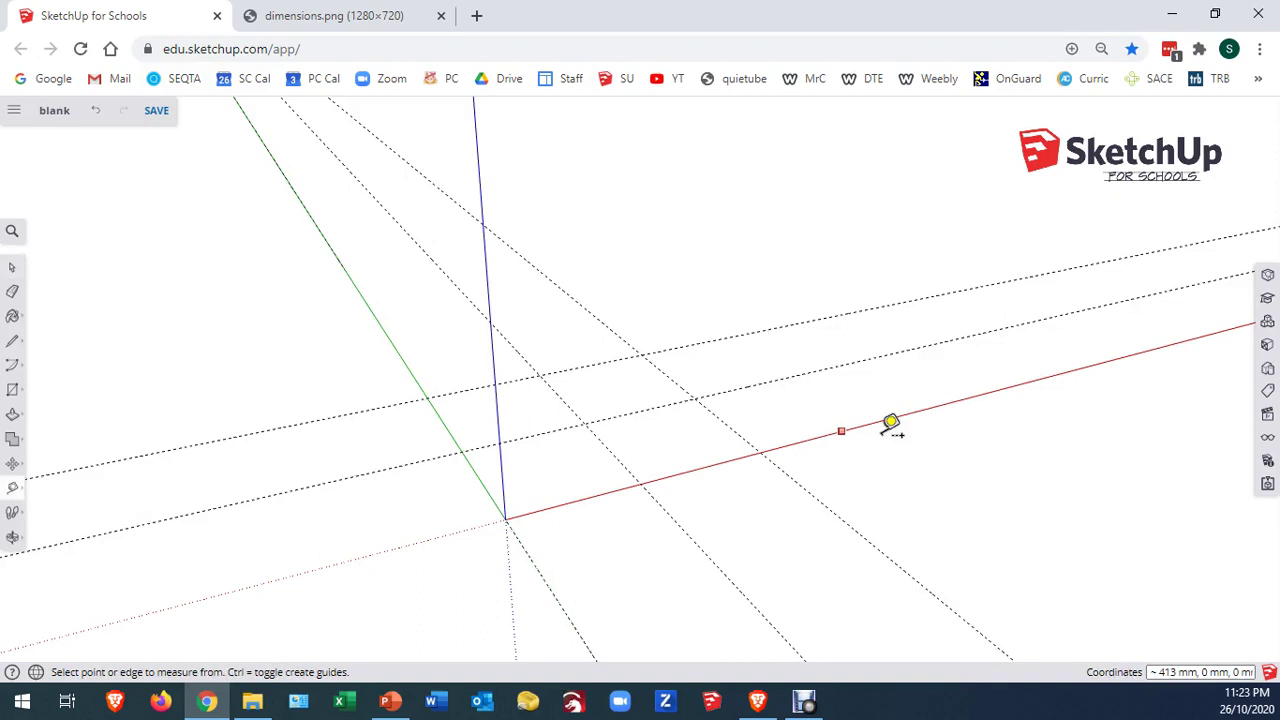
{"action": "left_click", "coordinate": [869, 424]}
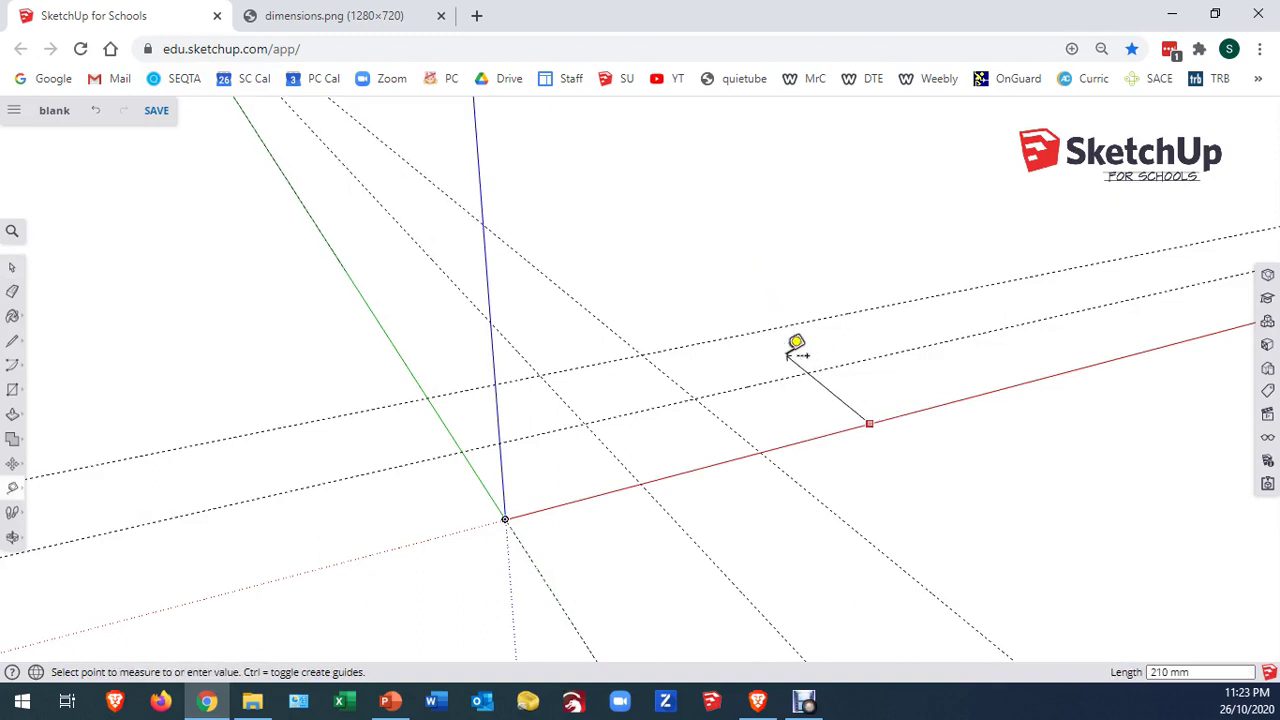
{"action": "left_click", "coordinate": [820, 385]}
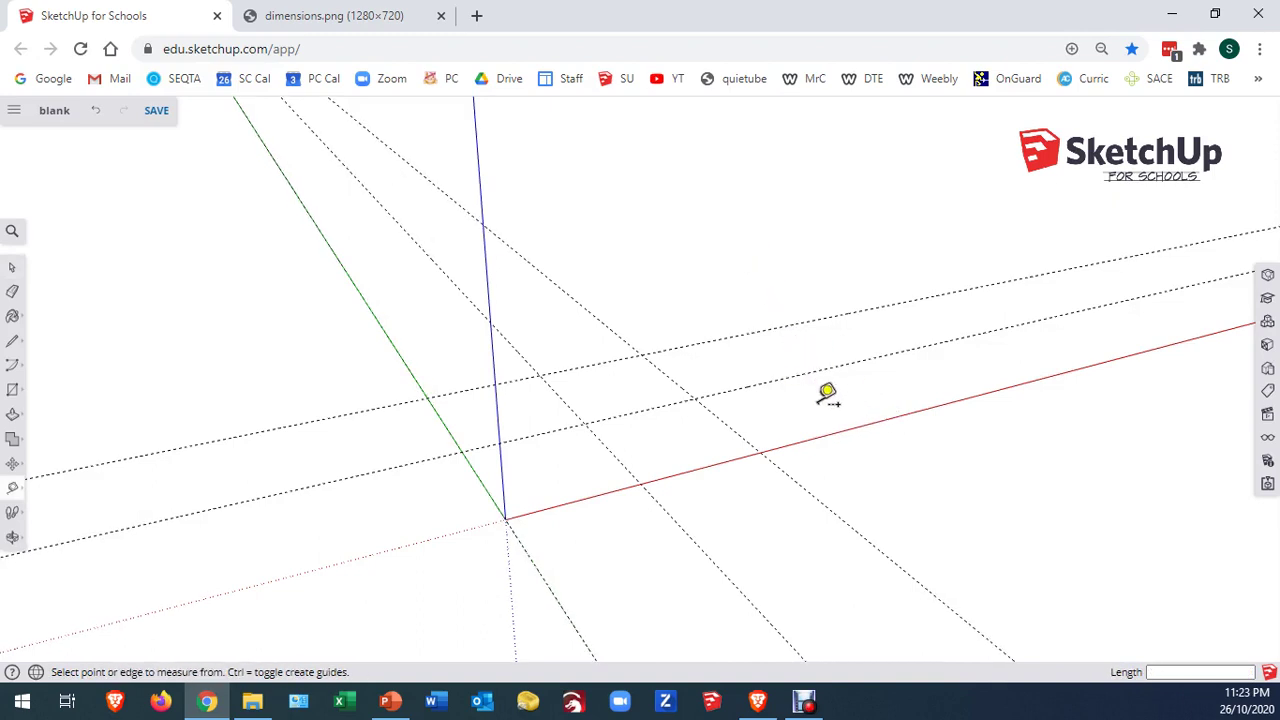
{"action": "left_click", "coordinate": [902, 414]}
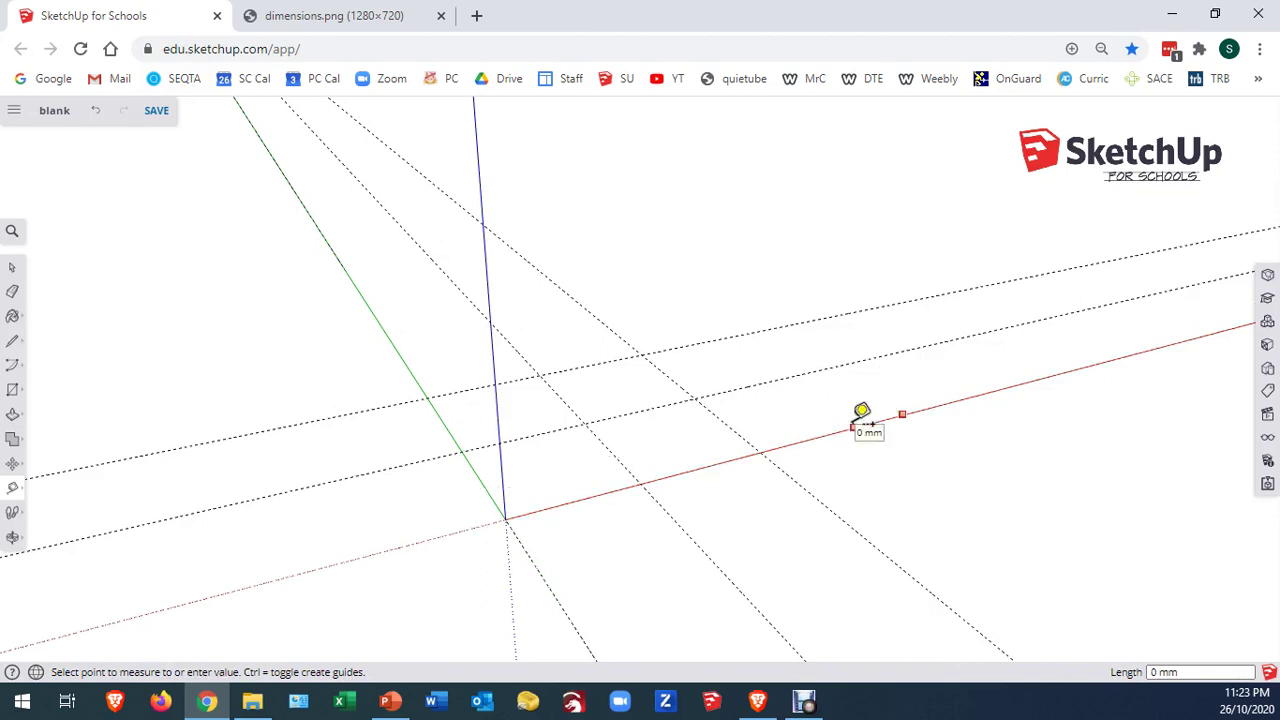
{"action": "left_click", "coordinate": [855, 425]}
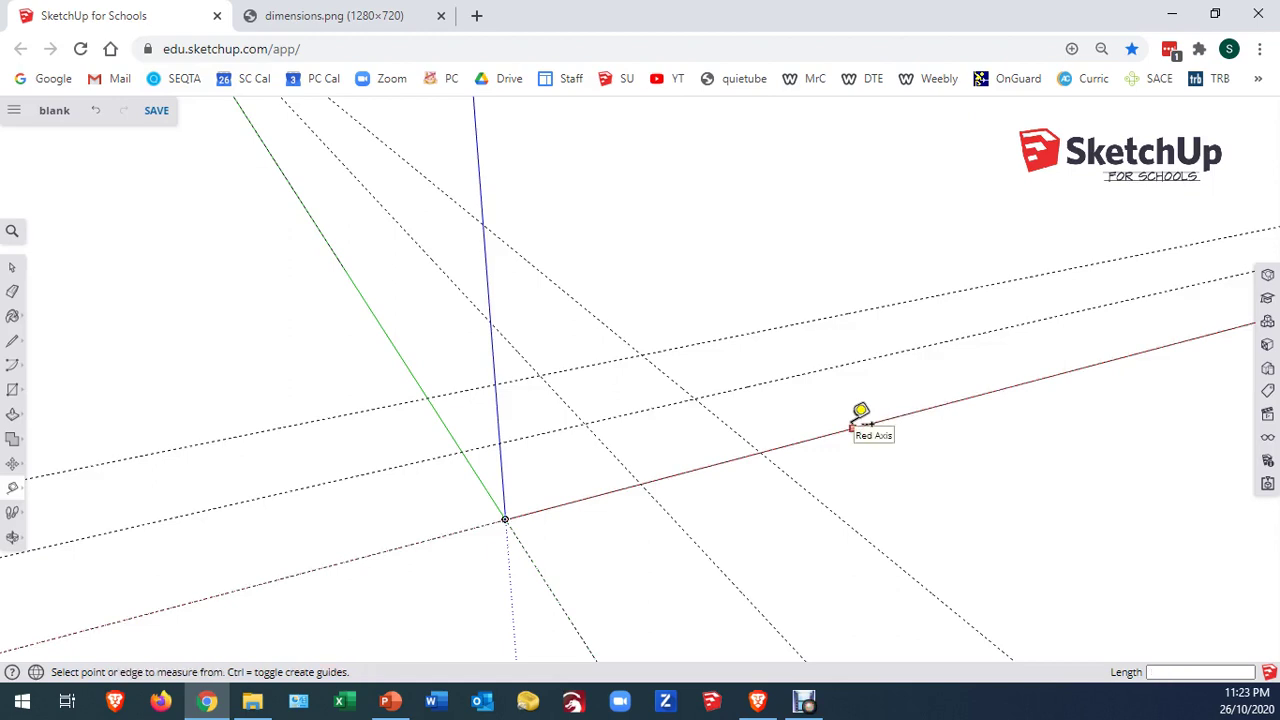
{"action": "left_click", "coordinate": [505, 519]}
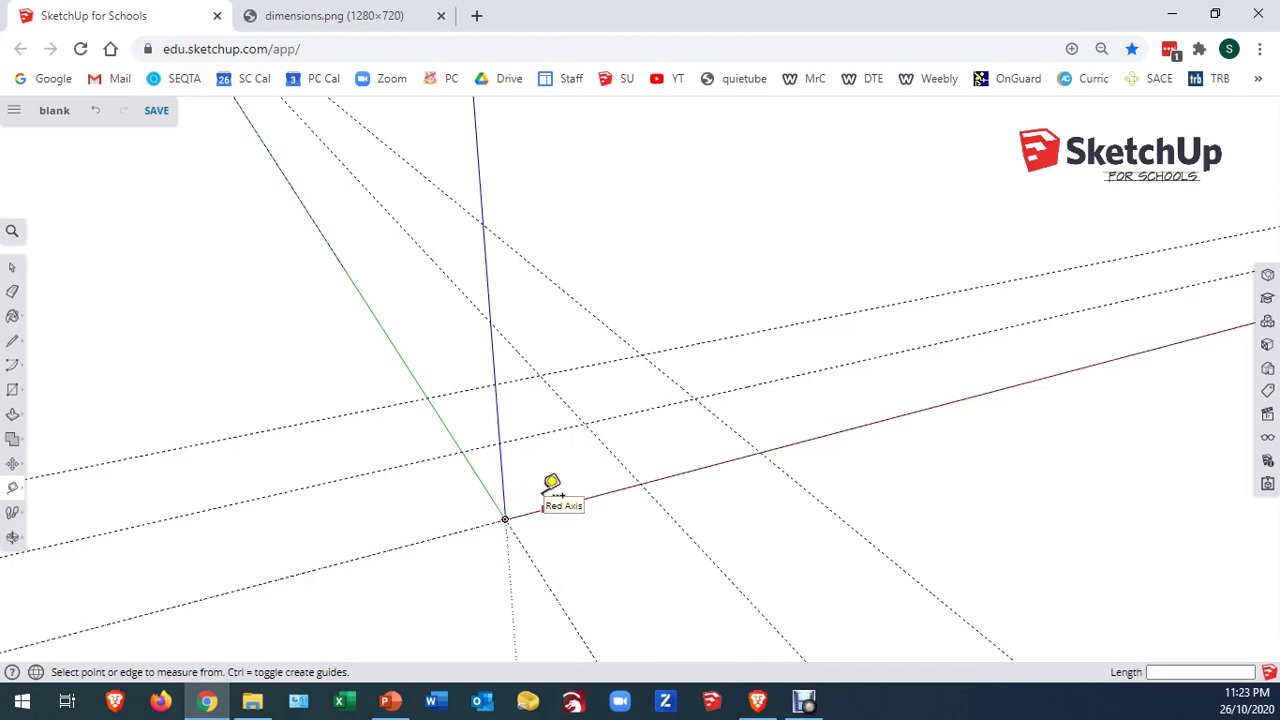
{"action": "scroll", "coordinate": [552, 482], "scroll_direction": "up", "scroll_amount": 3}
{"action": "scroll", "coordinate": [552, 482], "scroll_direction": "up", "scroll_amount": 2}
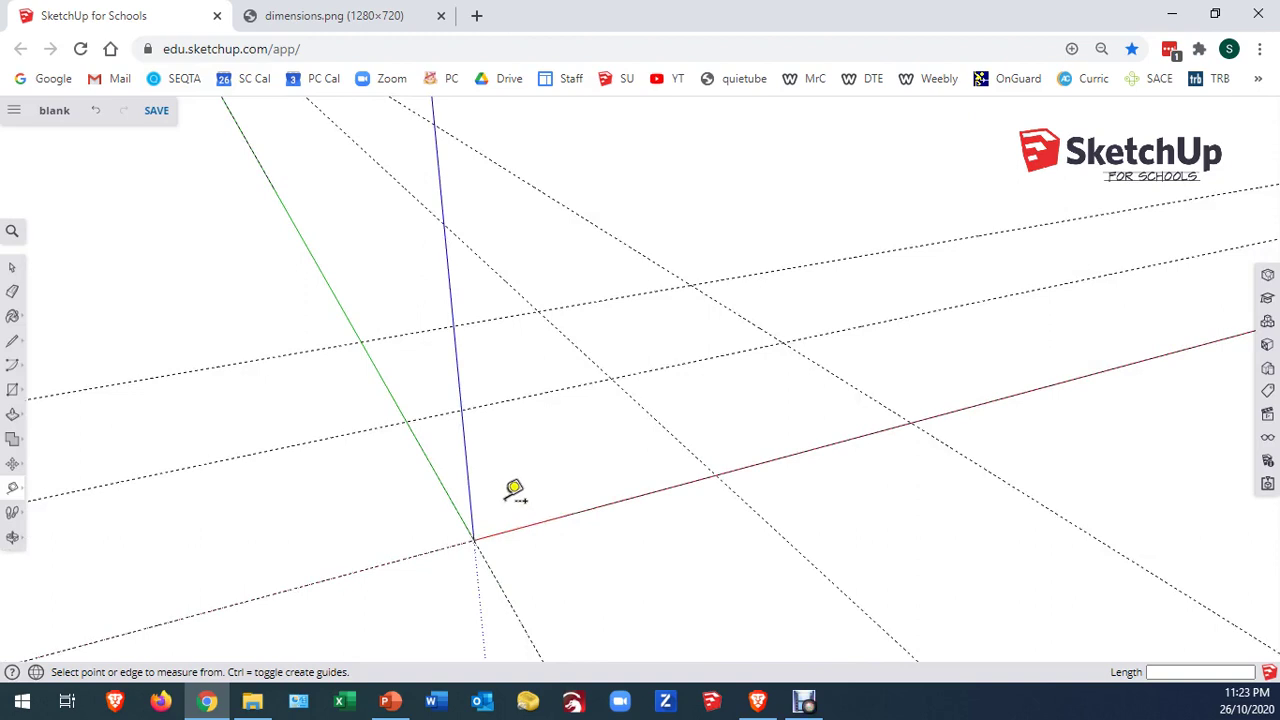
{"action": "left_click", "coordinate": [14, 540]}
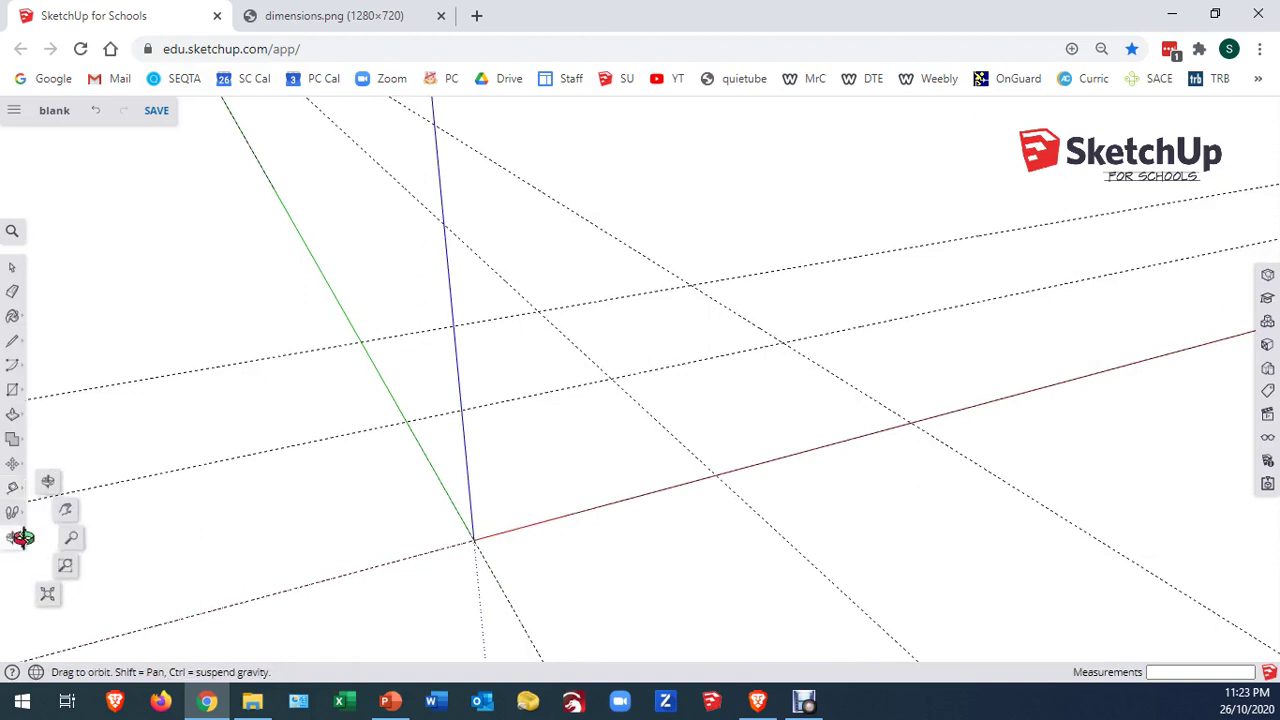
{"action": "left_click", "coordinate": [73, 541]}
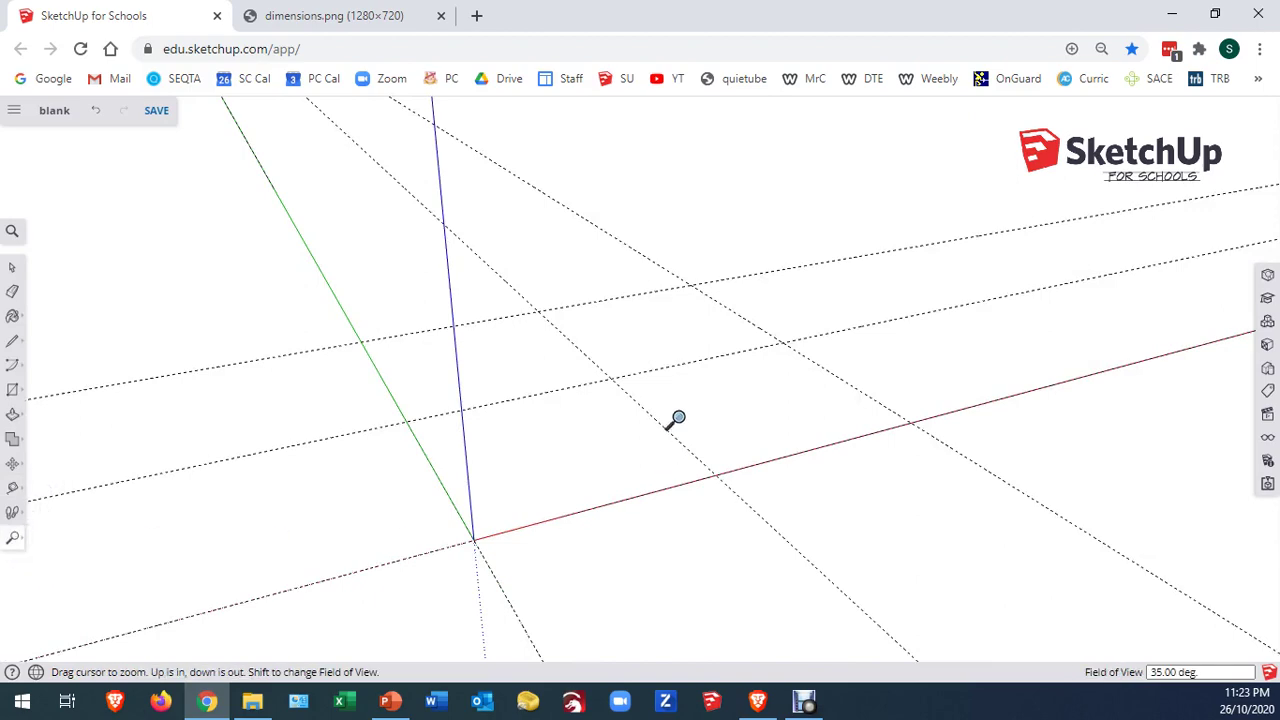
{"action": "mouse_move", "coordinate": [674, 420]}
{"action": "left_mouse_down"}
{"action": "mouse_move", "coordinate": [674, 463]}
{"action": "mouse_move", "coordinate": [651, 393]}
{"action": "mouse_move", "coordinate": [654, 431]}
{"action": "mouse_move", "coordinate": [651, 417]}
{"action": "left_mouse_up"}
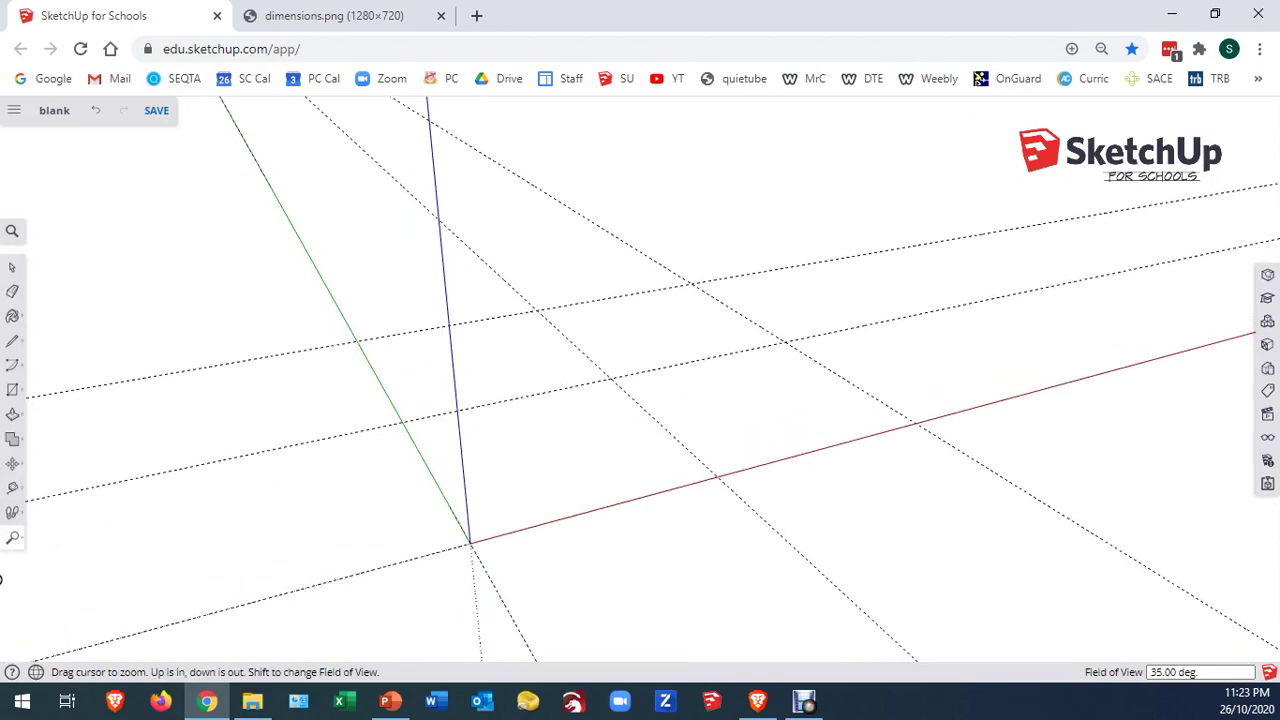
{"action": "left_click", "coordinate": [12, 268]}
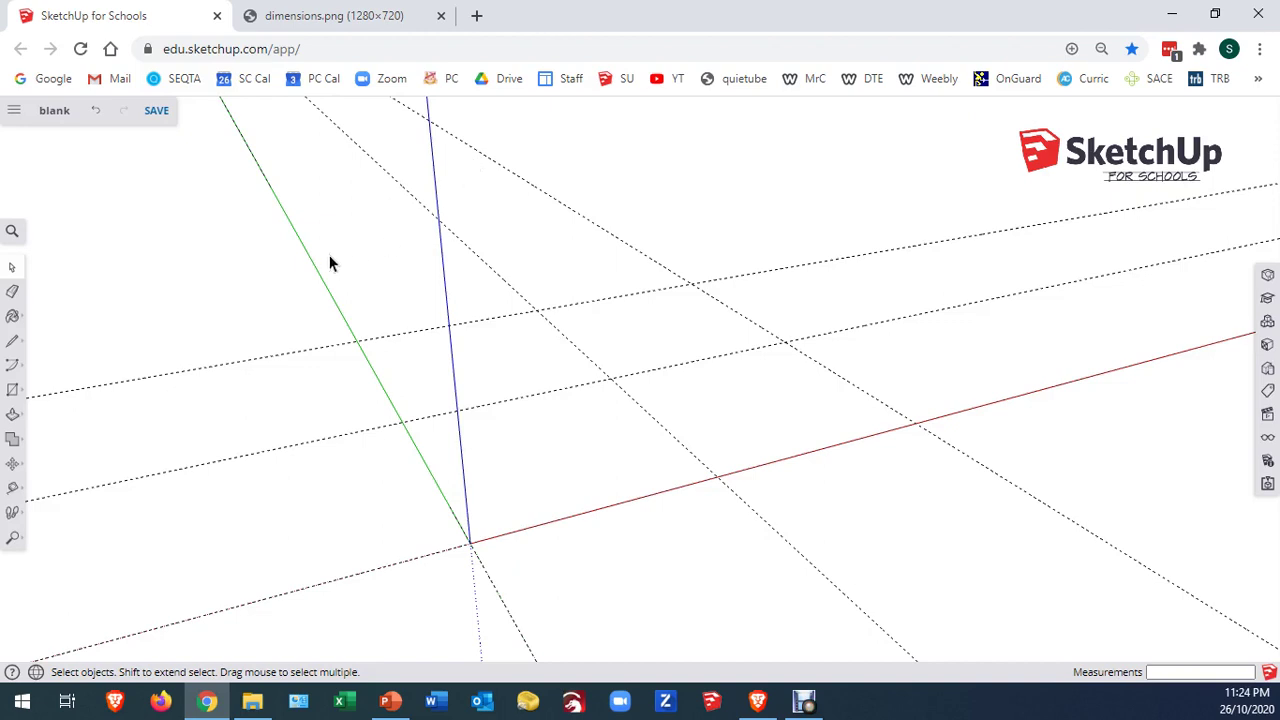
Draw a 50 × 50 mm square rectangle with one corner at the origin
{"action": "left_click", "coordinate": [12, 390]}
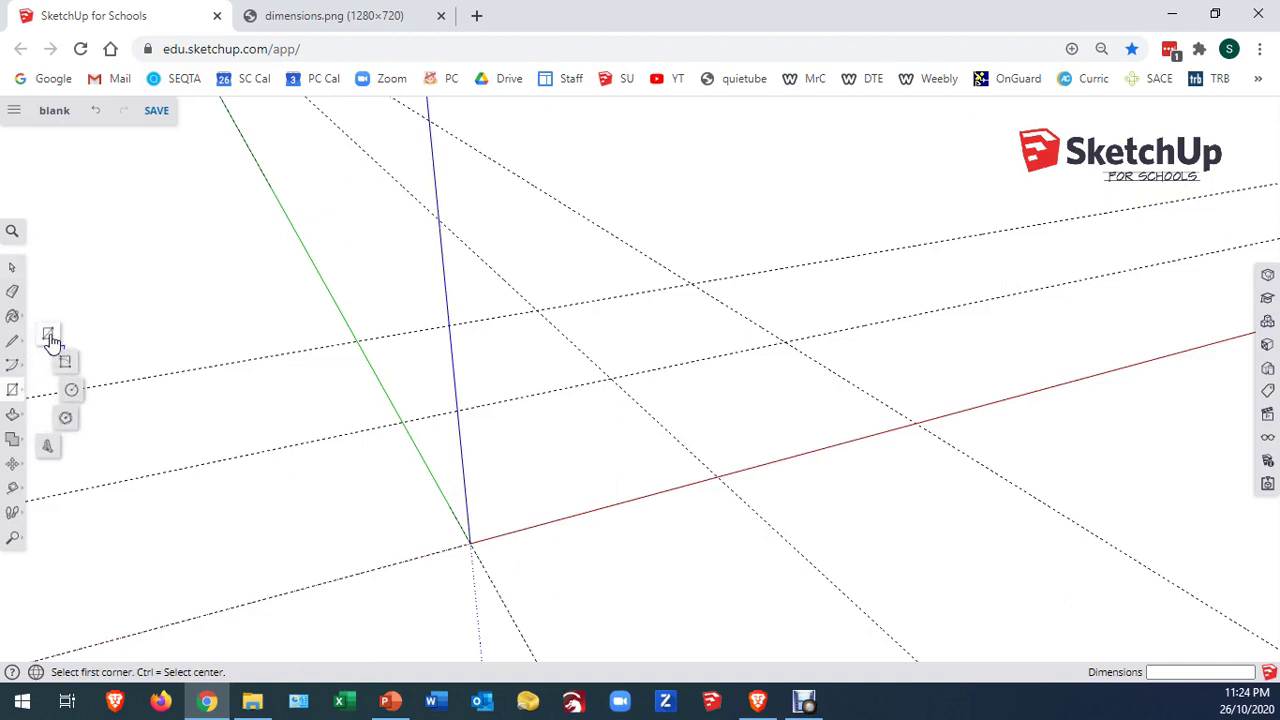
{"action": "left_click", "coordinate": [50, 338]}
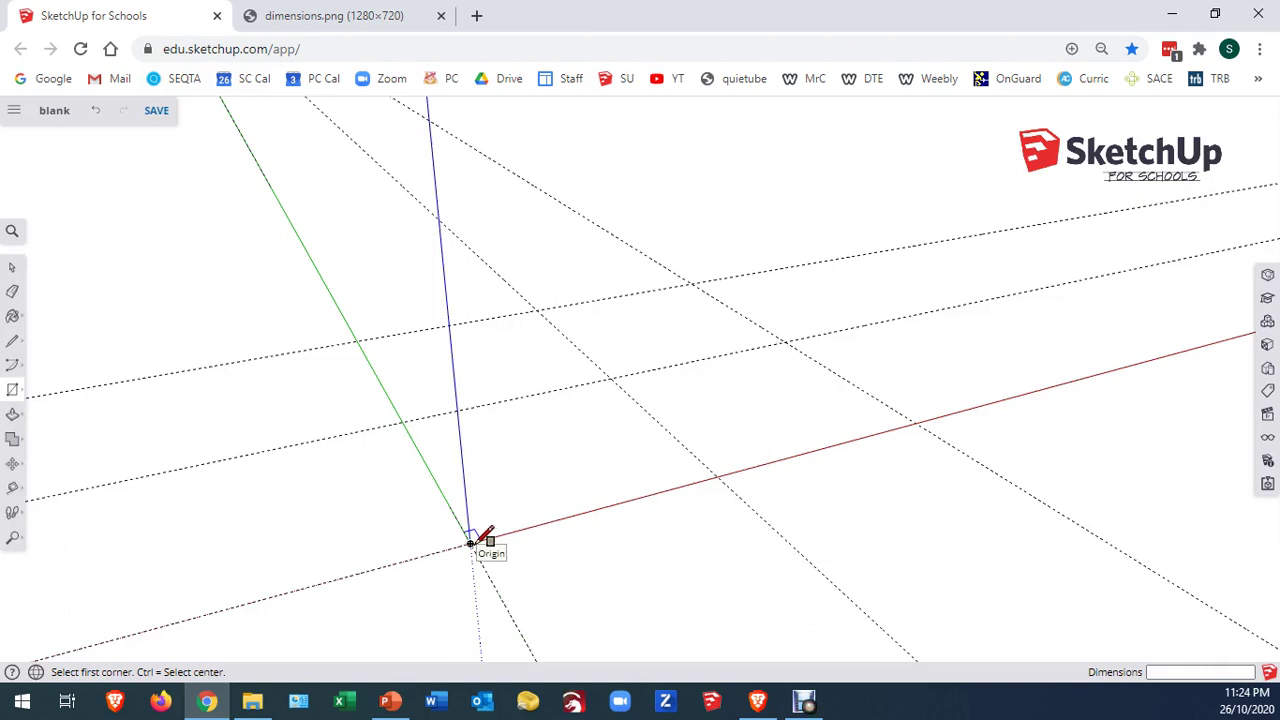
{"action": "left_click", "coordinate": [470, 543]}
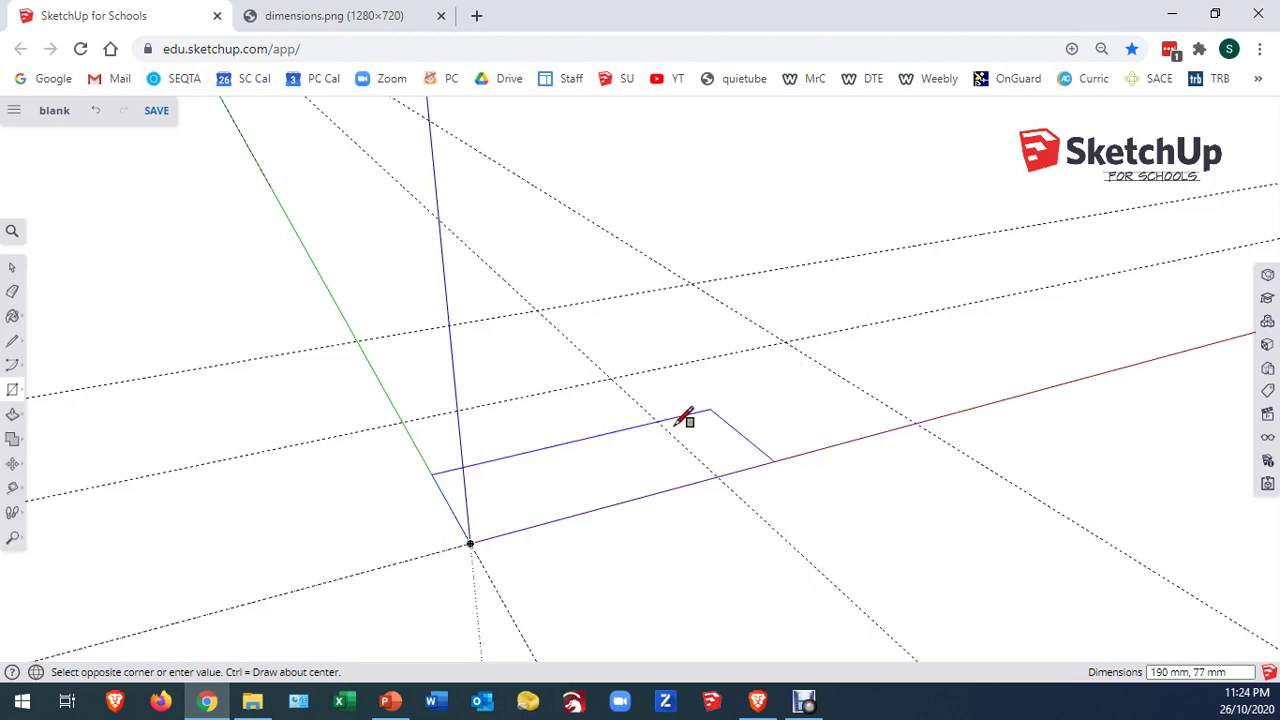
{"action": "left_click", "coordinate": [625, 434]}
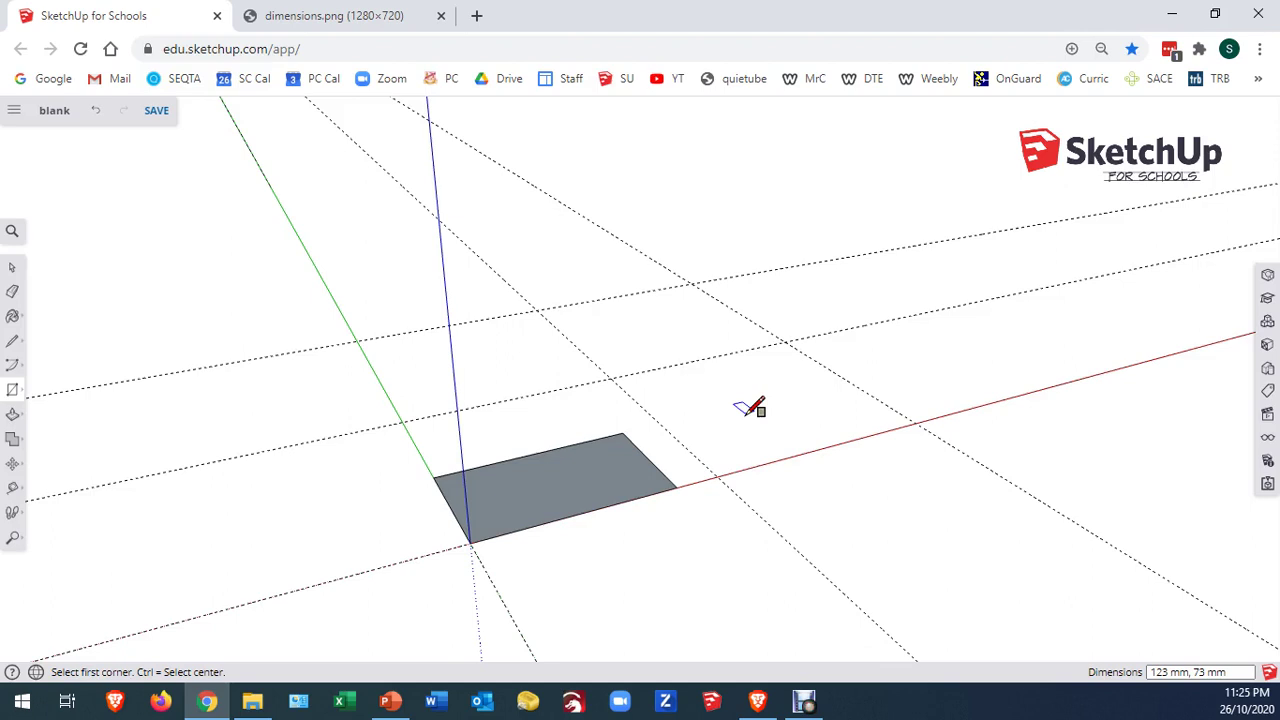
{"action": "type", "text": "50,50"}
{"action": "key", "text": "Return"}
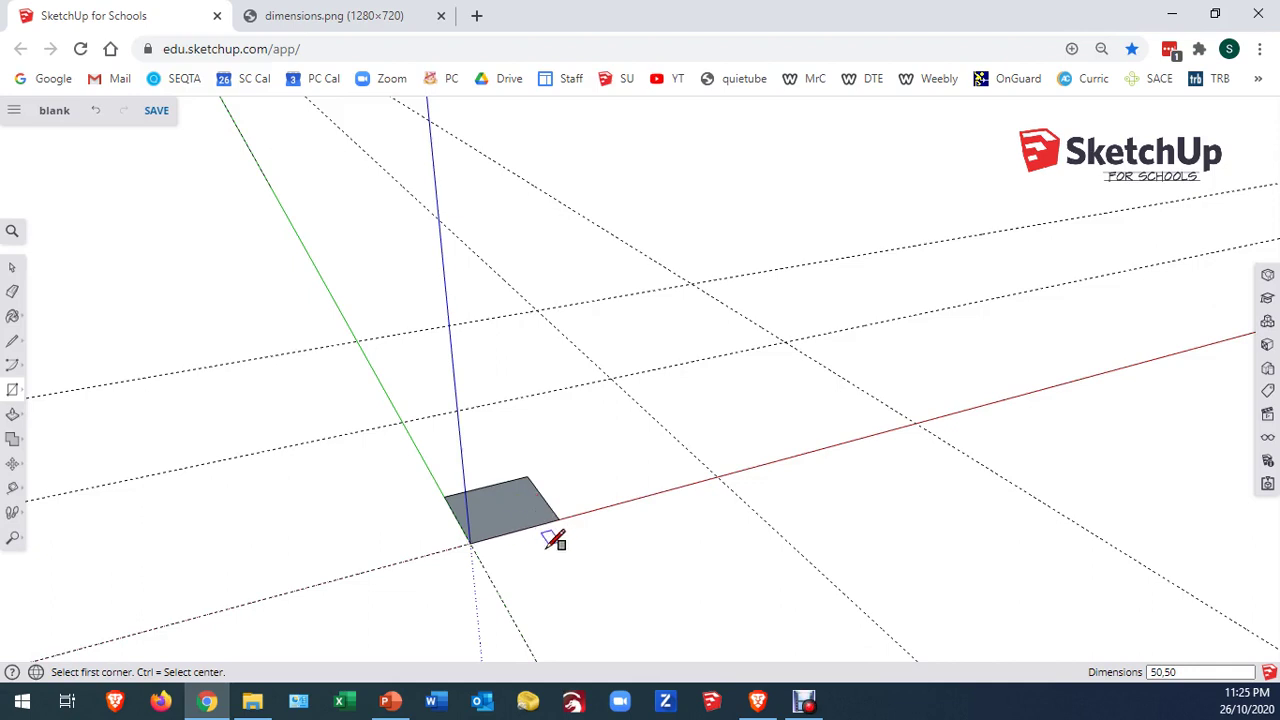
Push/Pull the 50 × 50 mm square up 10 mm into a block
{"action": "left_click", "coordinate": [14, 416]}
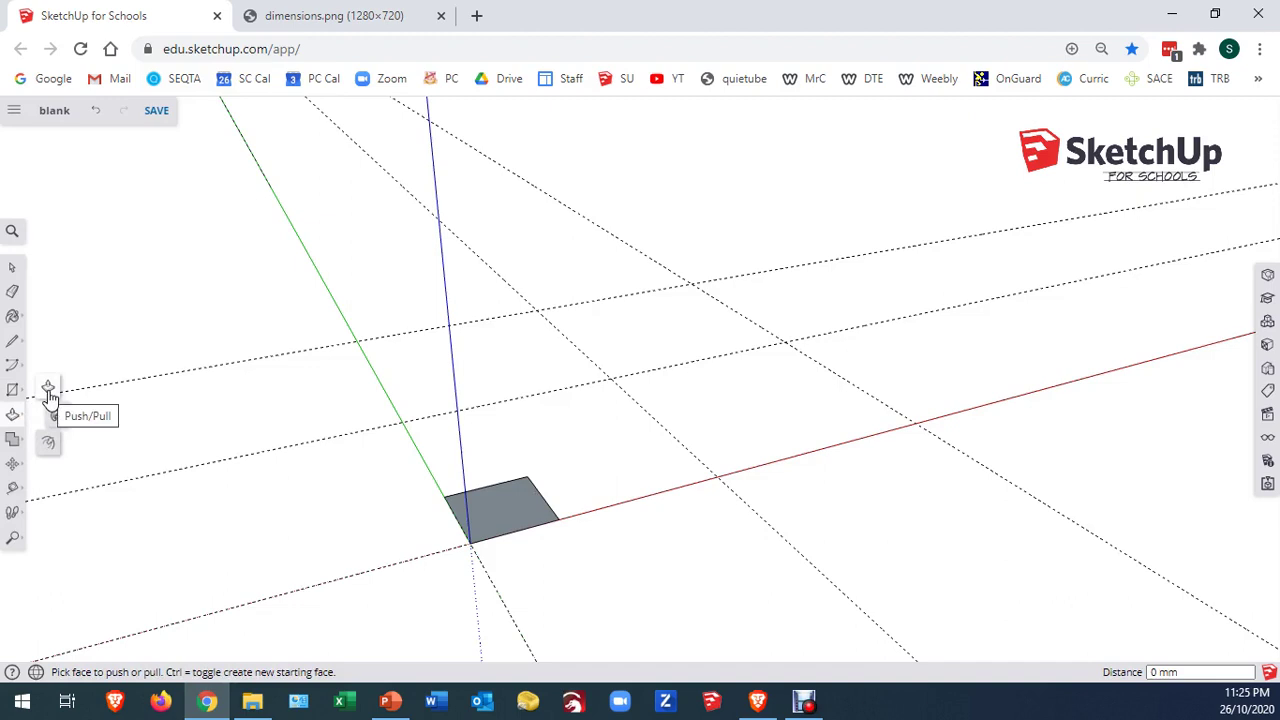
{"action": "left_click", "coordinate": [49, 393]}
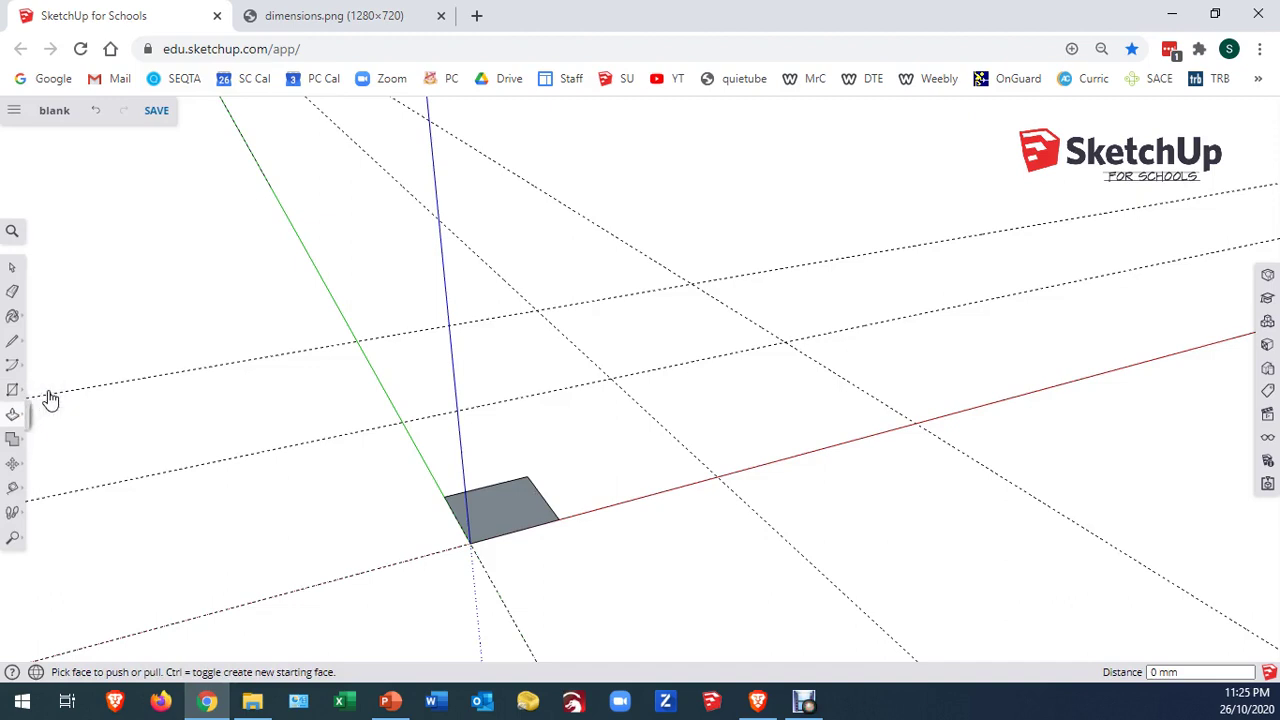
{"action": "left_click", "coordinate": [494, 517]}
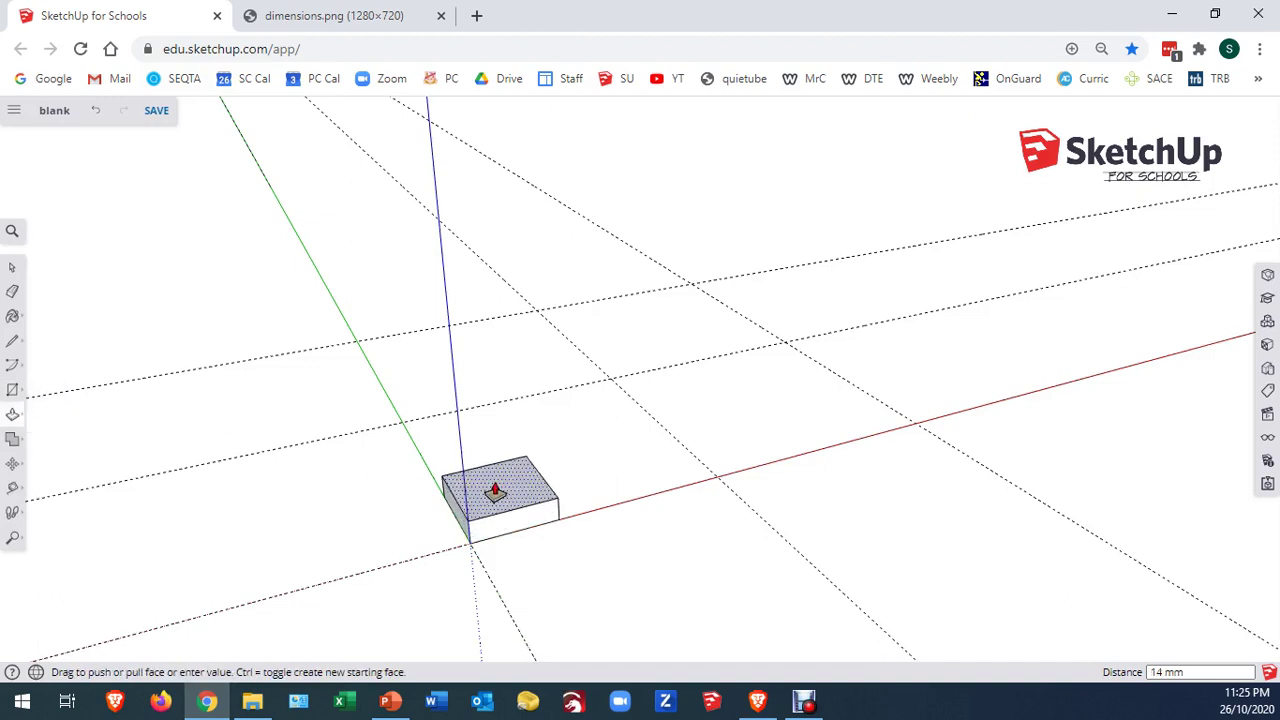
{"action": "left_click", "coordinate": [494, 486]}
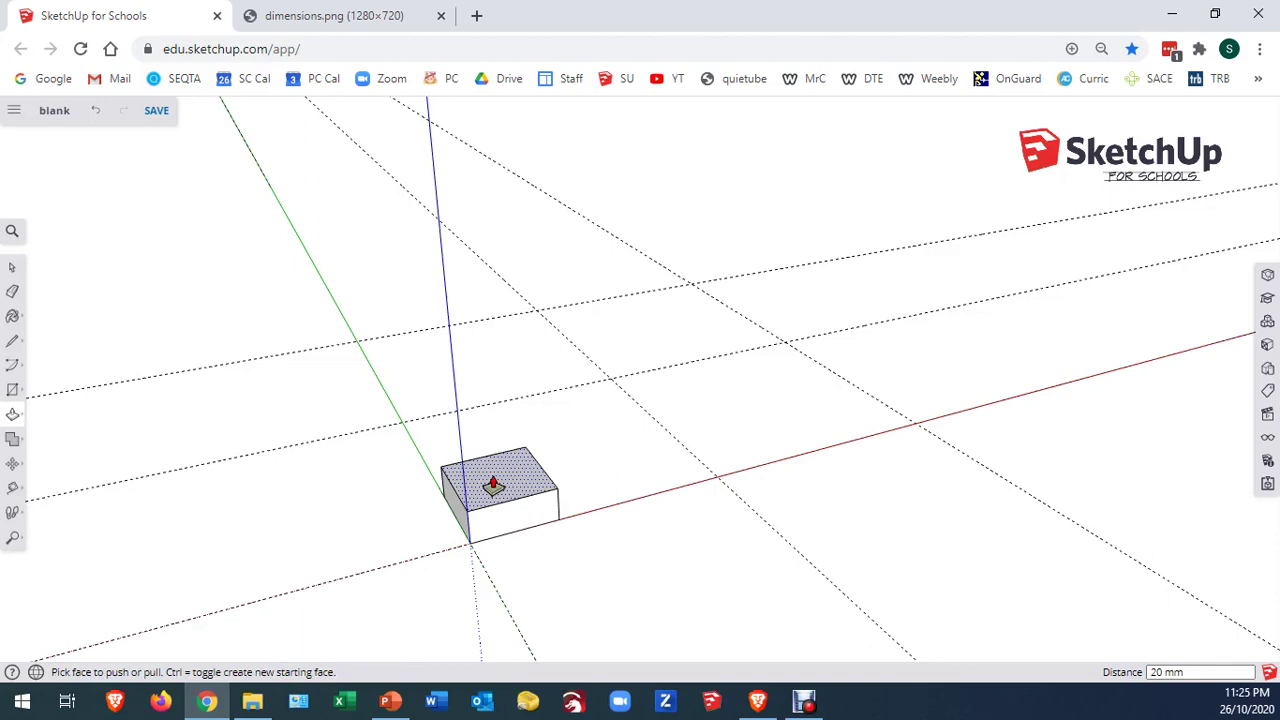
{"action": "type", "text": "10"}
{"action": "key", "text": "Return"}
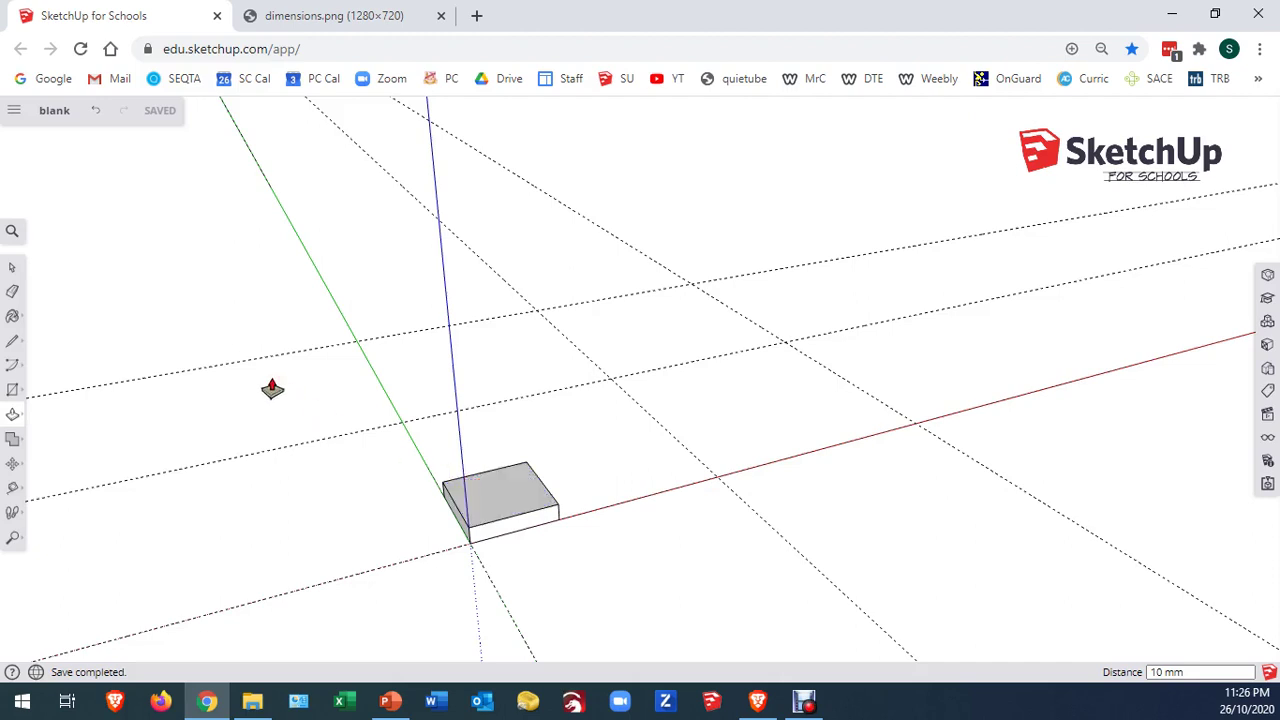
Return to the Select tool with the 50 × 50 × 10 mm block saved
{"action": "left_click", "coordinate": [14, 268]}
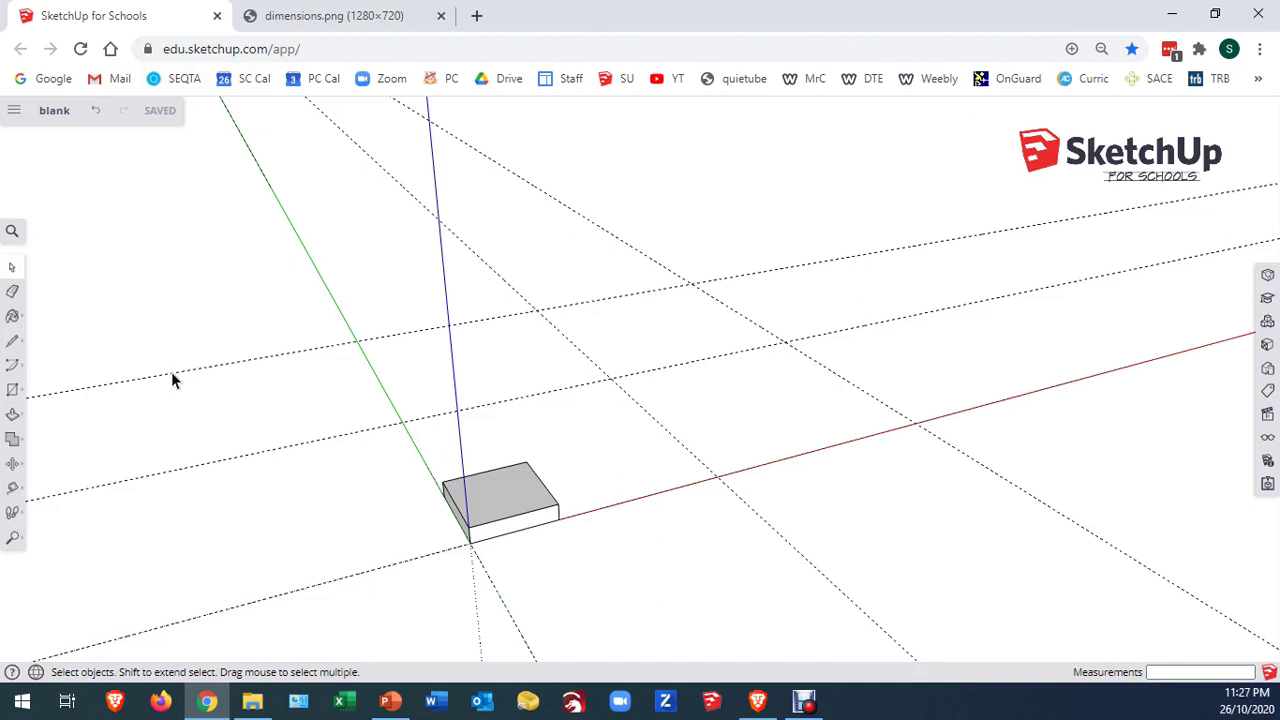
Draw a 50 × 60 mm rectangle from the red-axis guideline intersection
{"action": "left_click", "coordinate": [12, 390]}
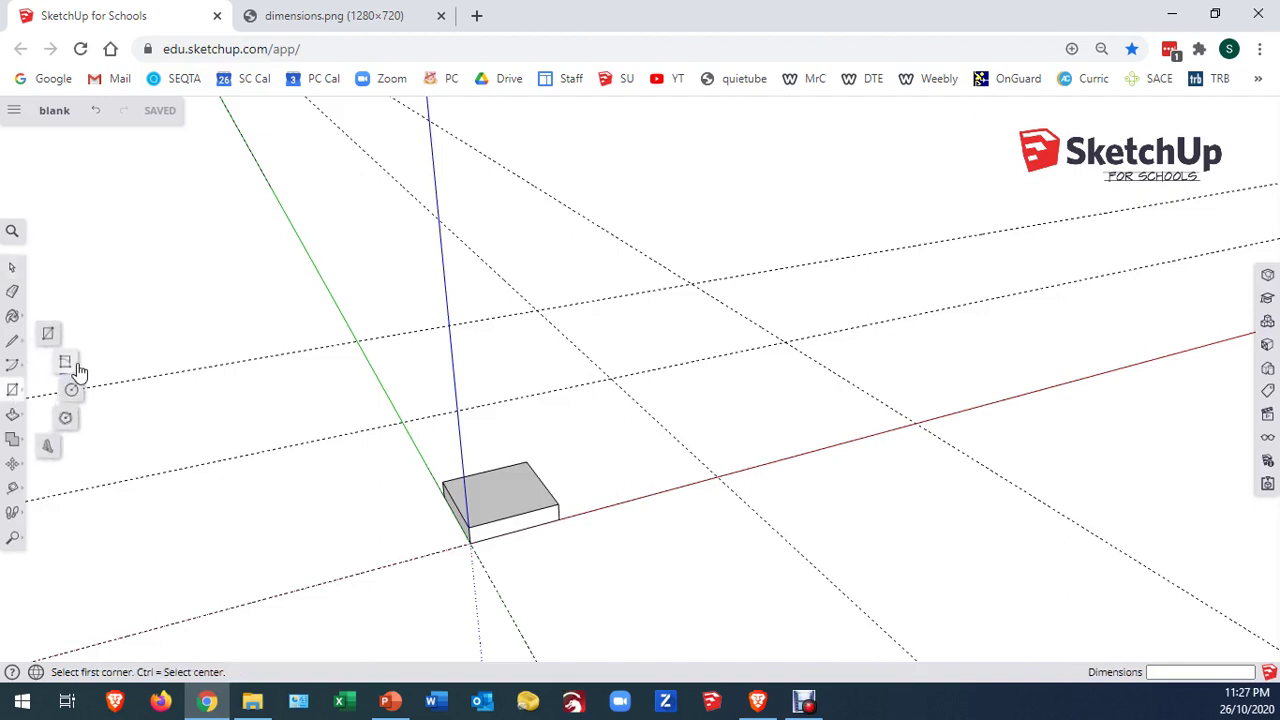
{"action": "left_click", "coordinate": [48, 334]}
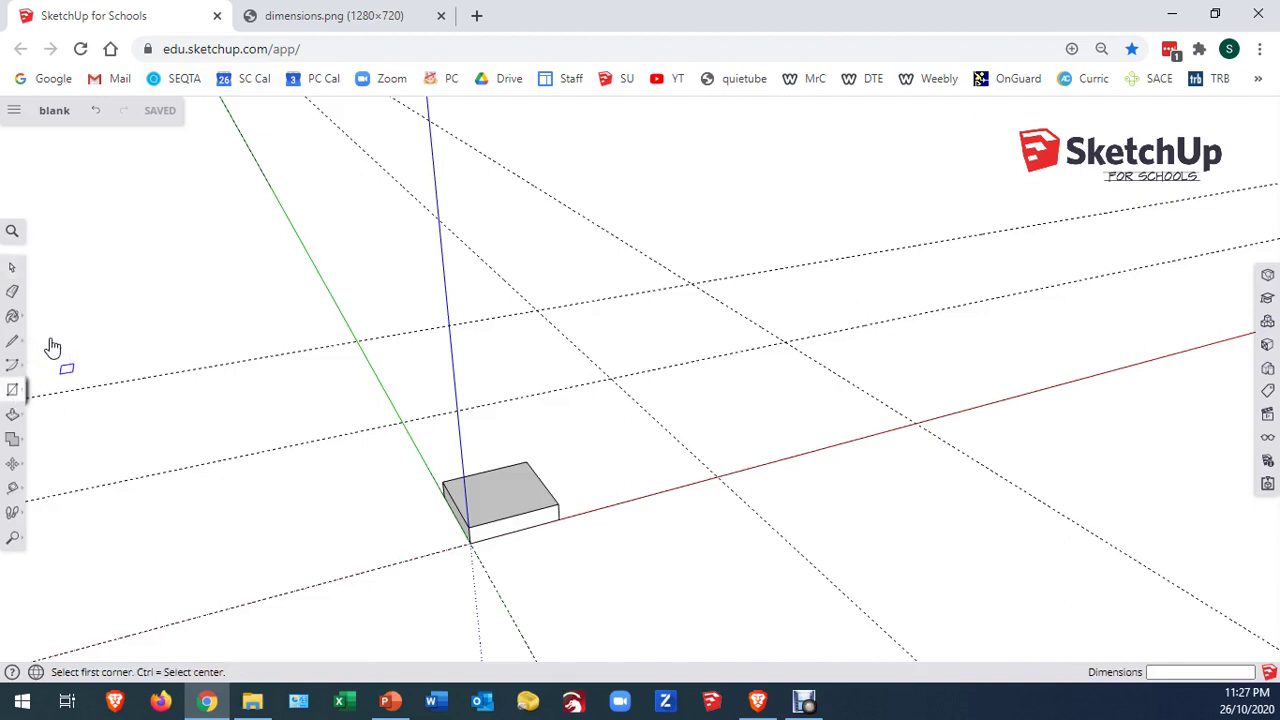
{"action": "left_click", "coordinate": [718, 470]}
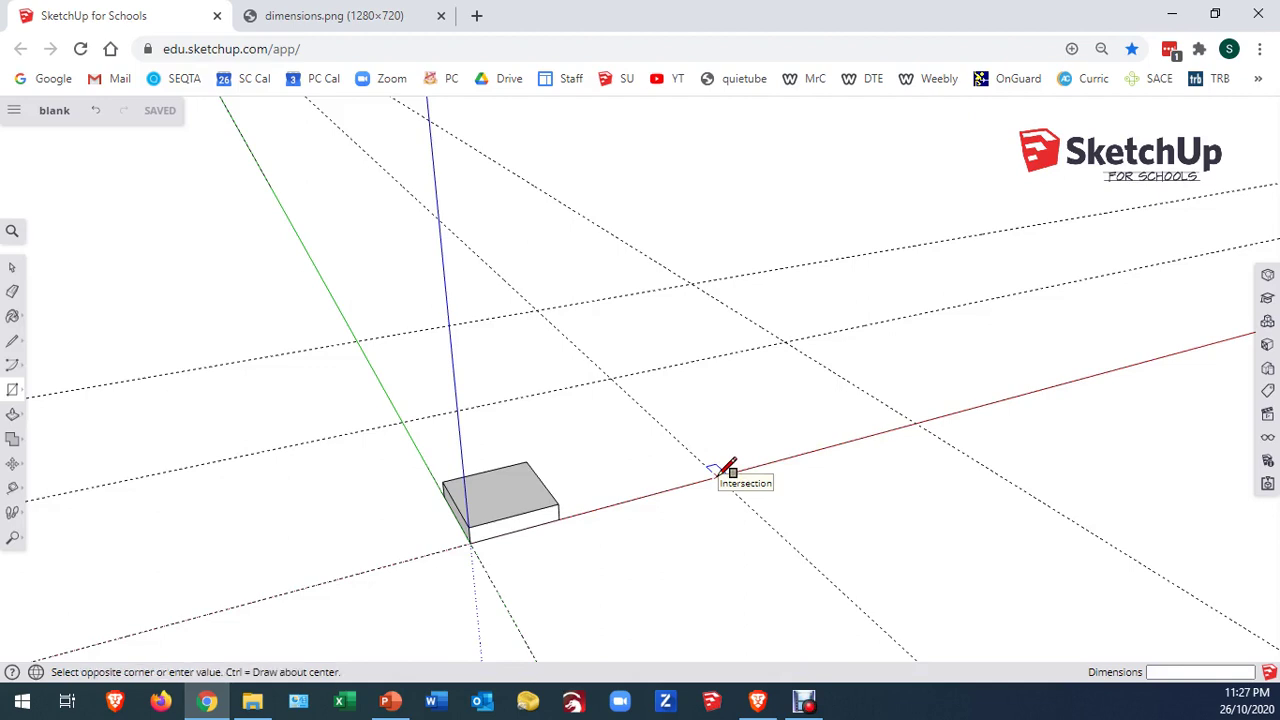
{"action": "left_click", "coordinate": [765, 400]}
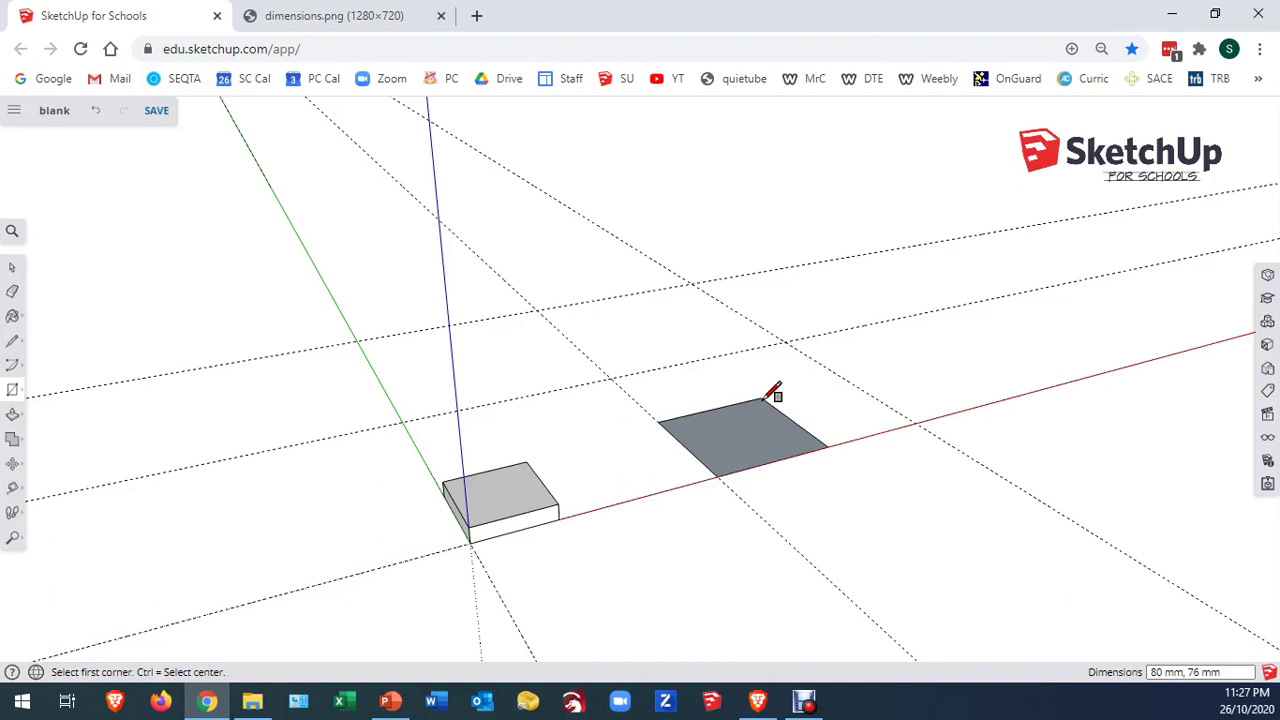
{"action": "type", "text": "50,60"}
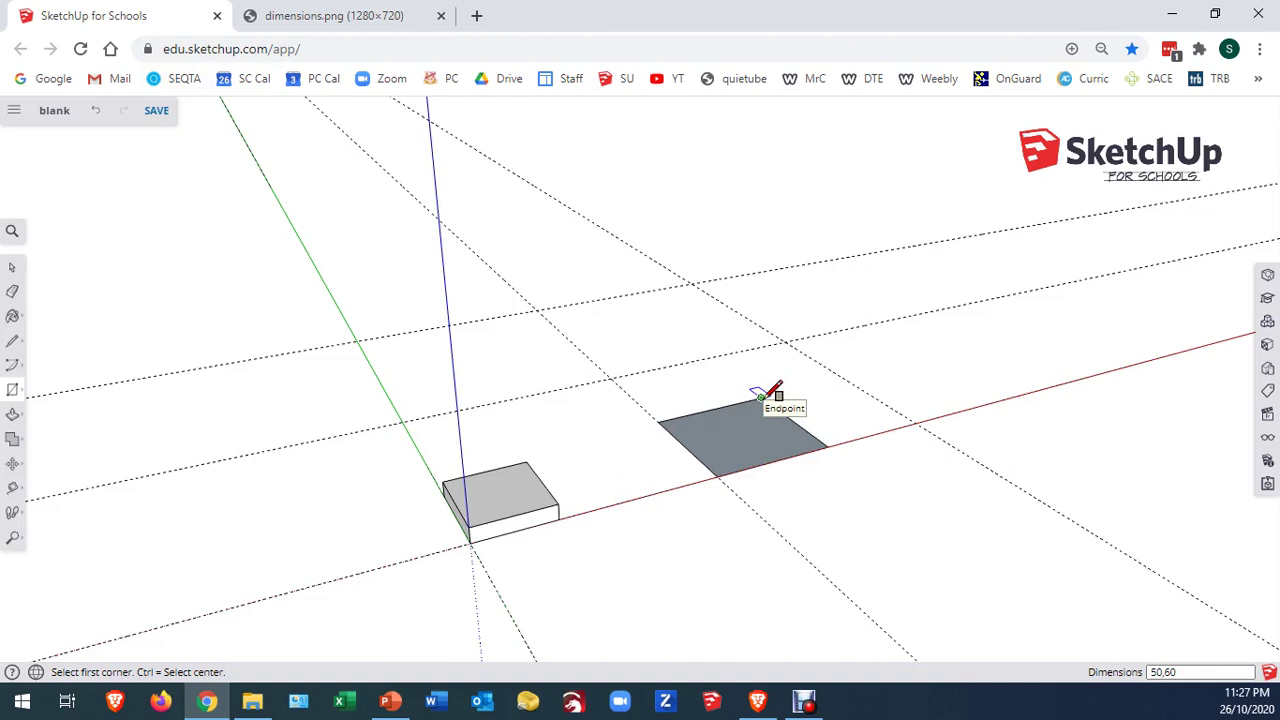
{"action": "key", "text": "Return"}
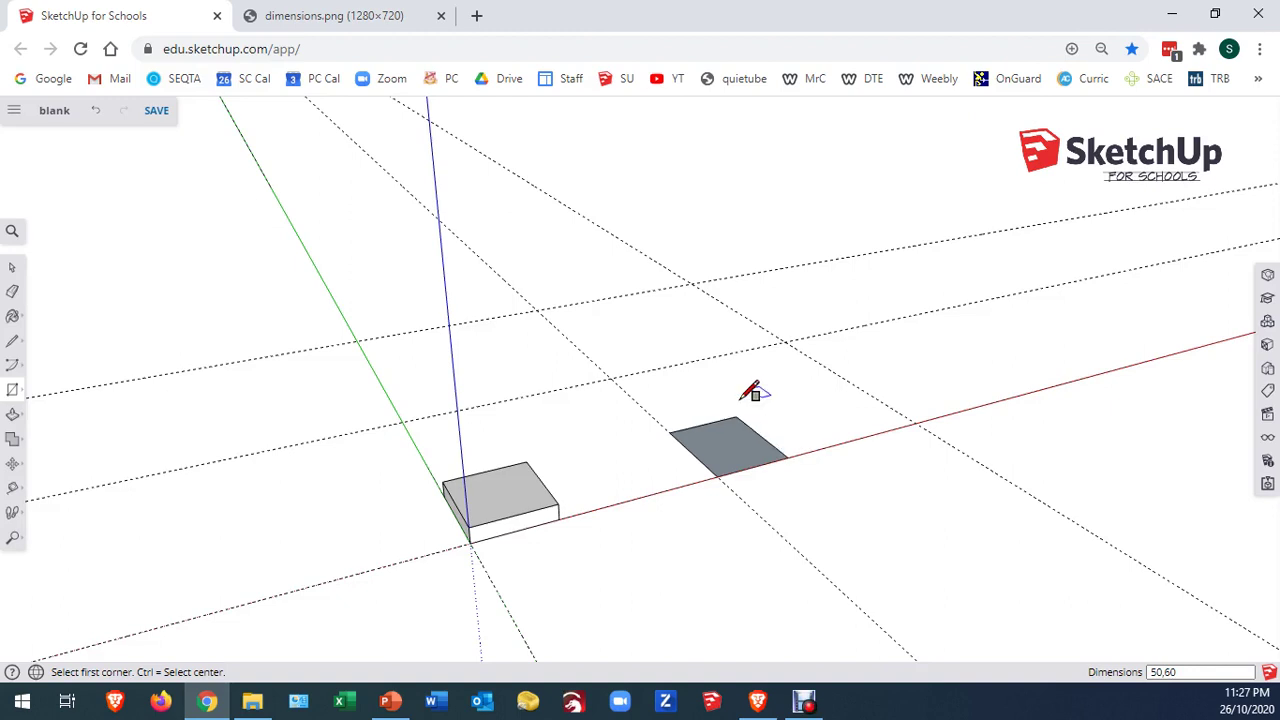
Push/Pull the 50 × 60 mm rectangle up 20 mm into the second block
{"action": "left_click", "coordinate": [13, 416]}
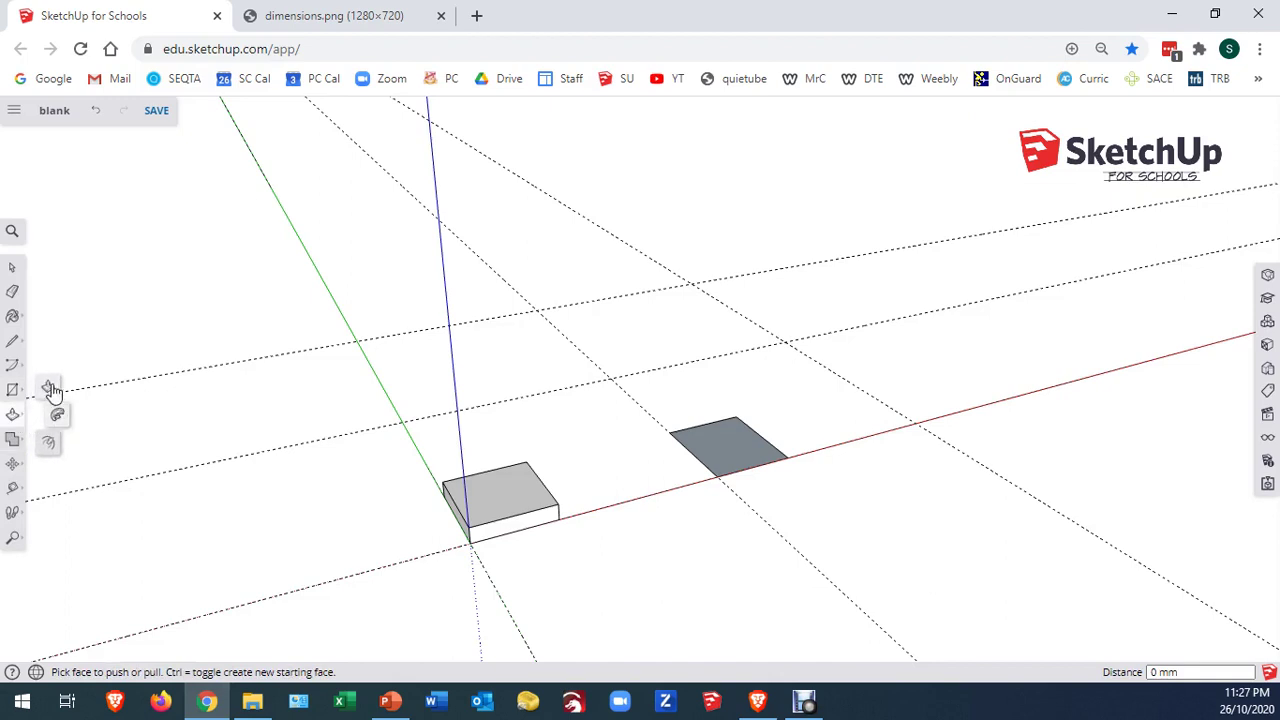
{"action": "left_click", "coordinate": [717, 456]}
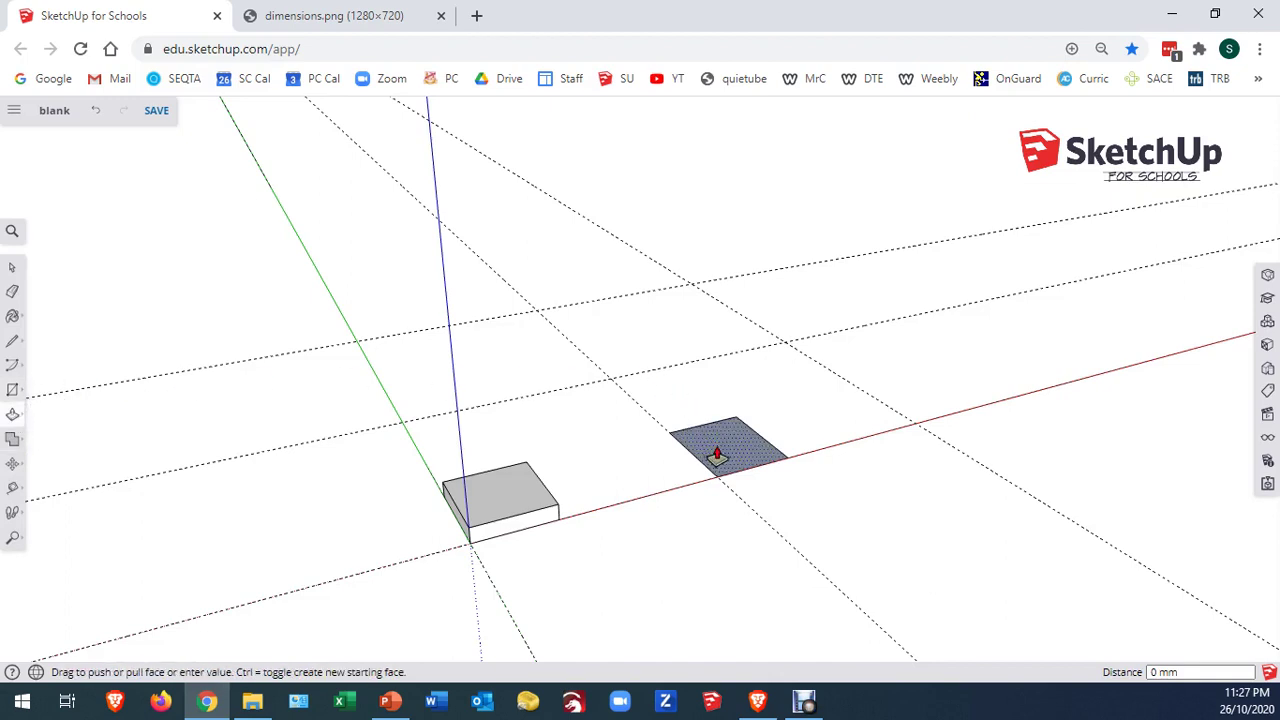
{"action": "left_click", "coordinate": [717, 413]}
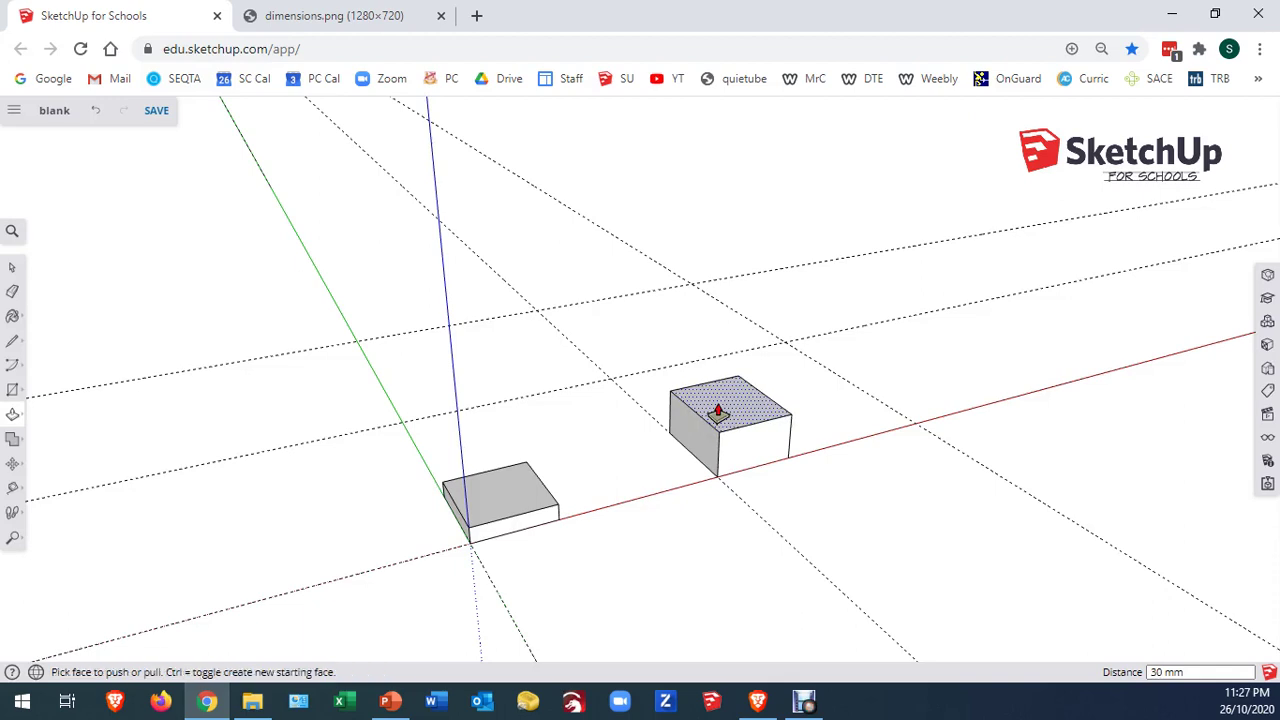
{"action": "type", "text": "20"}
{"action": "key", "text": "Return"}
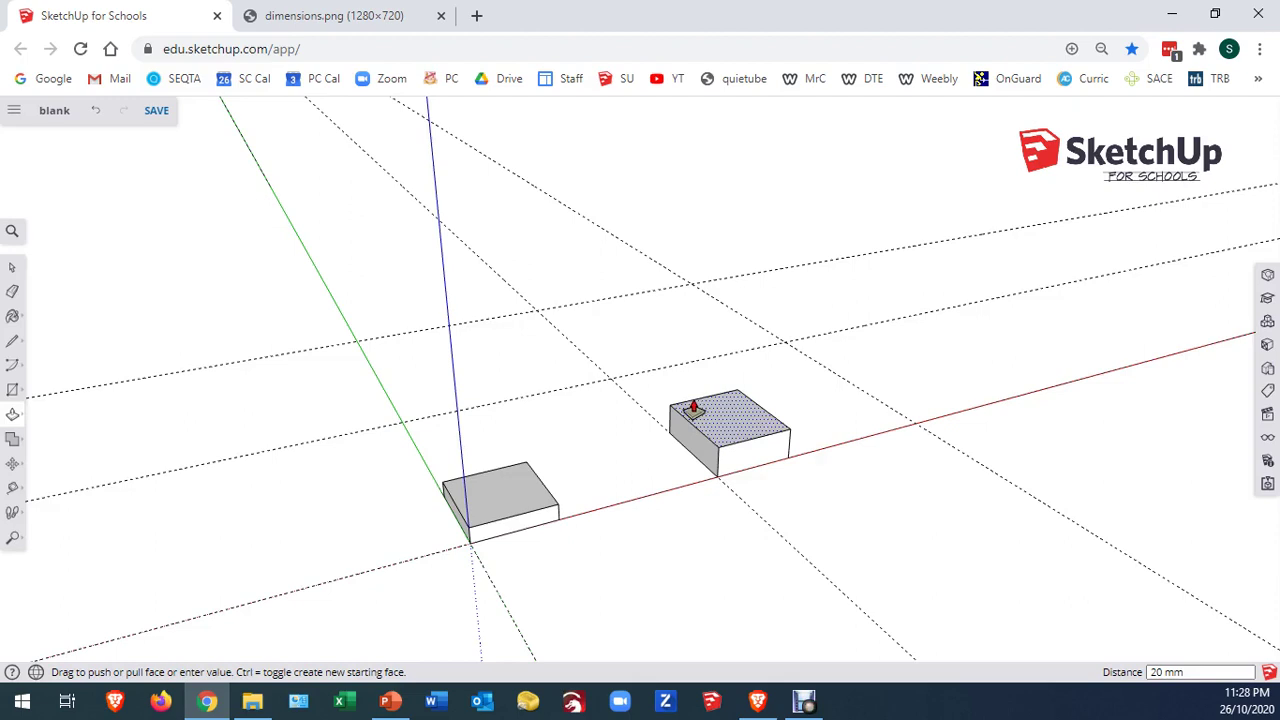
{"action": "left_click", "coordinate": [11, 269]}
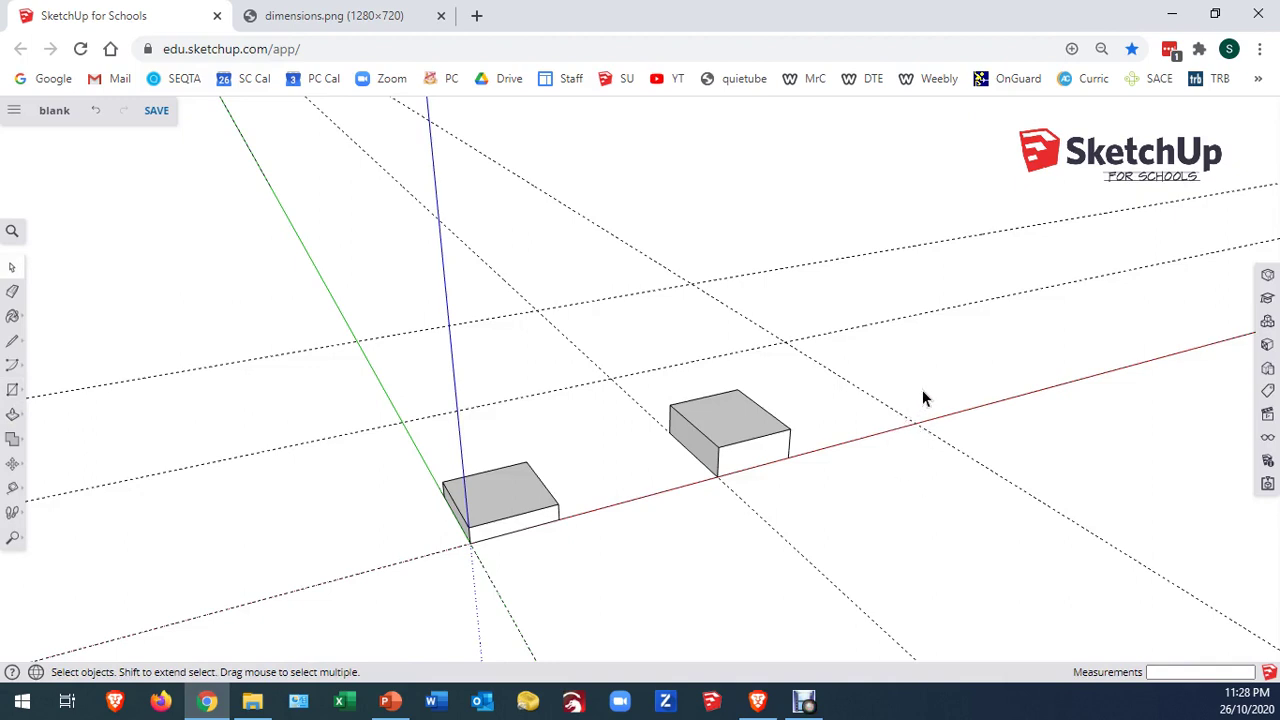
Draw a 140 × 70 mm rectangle at the next red-axis grid intersection
{"action": "key", "text": "r"}
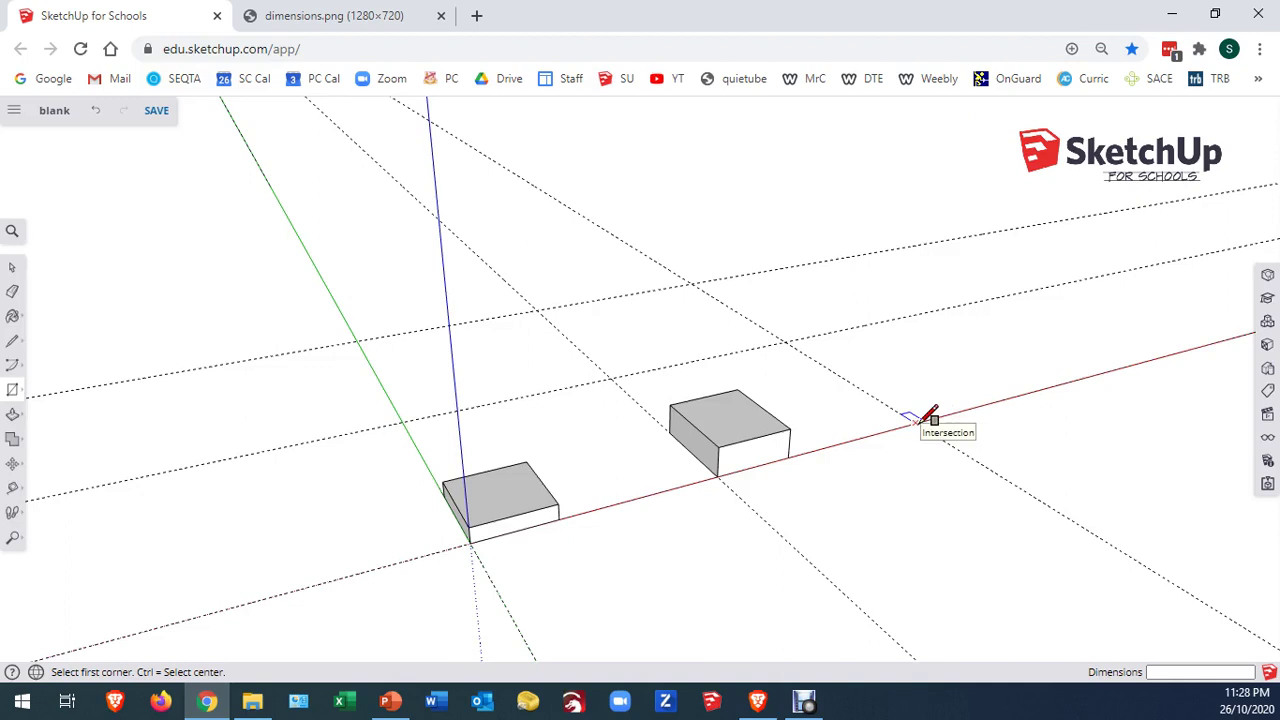
{"action": "left_click", "coordinate": [916, 421]}
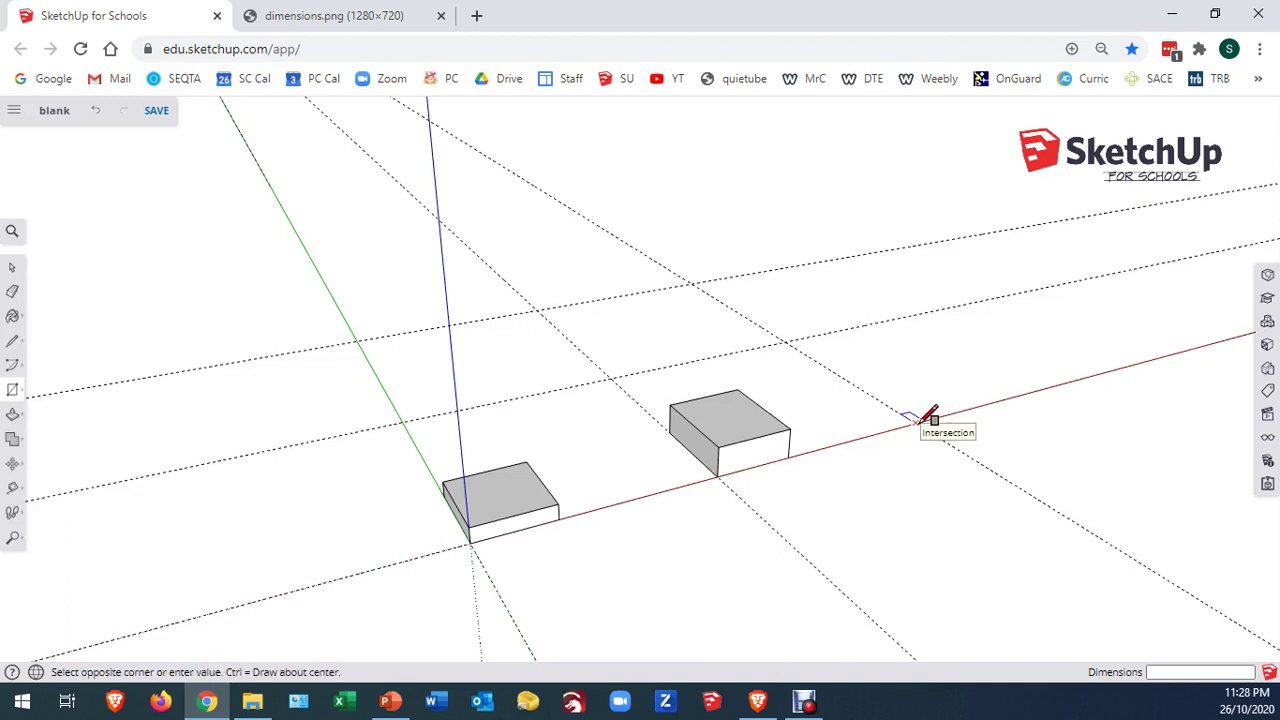
{"action": "left_click", "coordinate": [994, 343]}
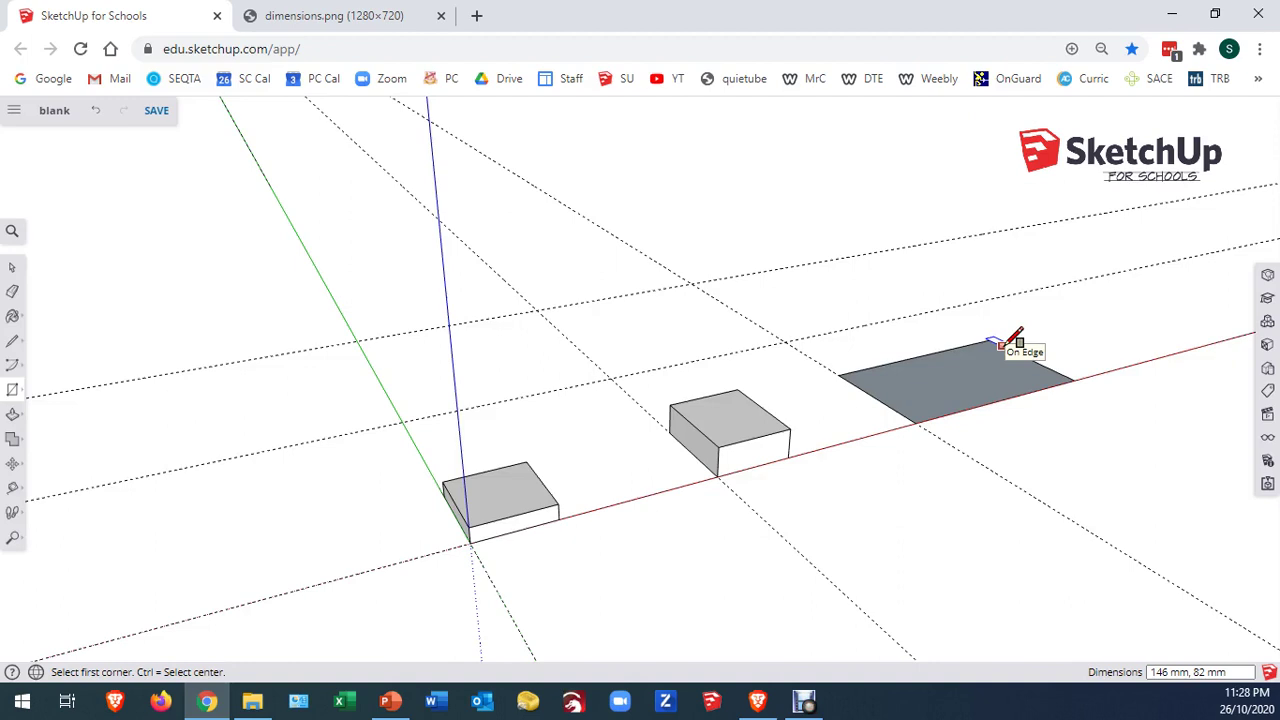
{"action": "type", "text": "140,70"}
{"action": "key", "text": "Return"}
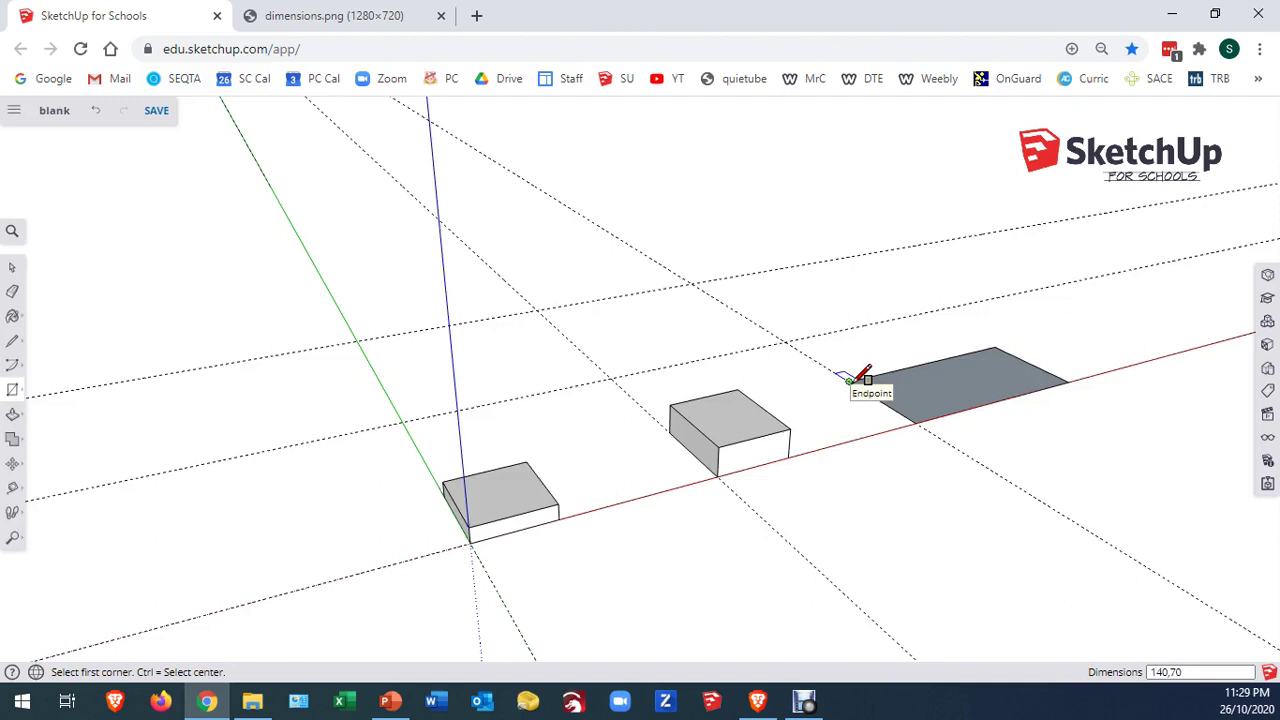
Pull the 140 × 70 mm rectangle up 30 mm into the third block
{"action": "key", "text": "p"}
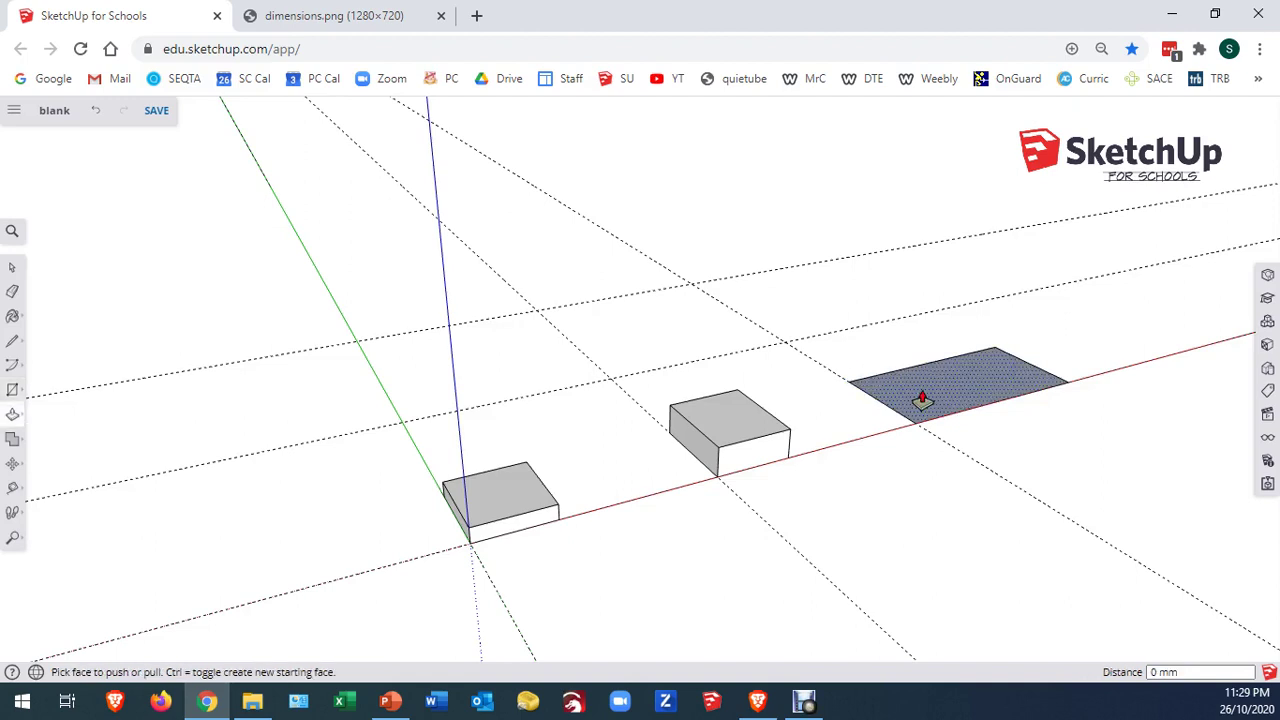
{"action": "left_click", "coordinate": [920, 397]}
{"action": "type", "text": "30"}
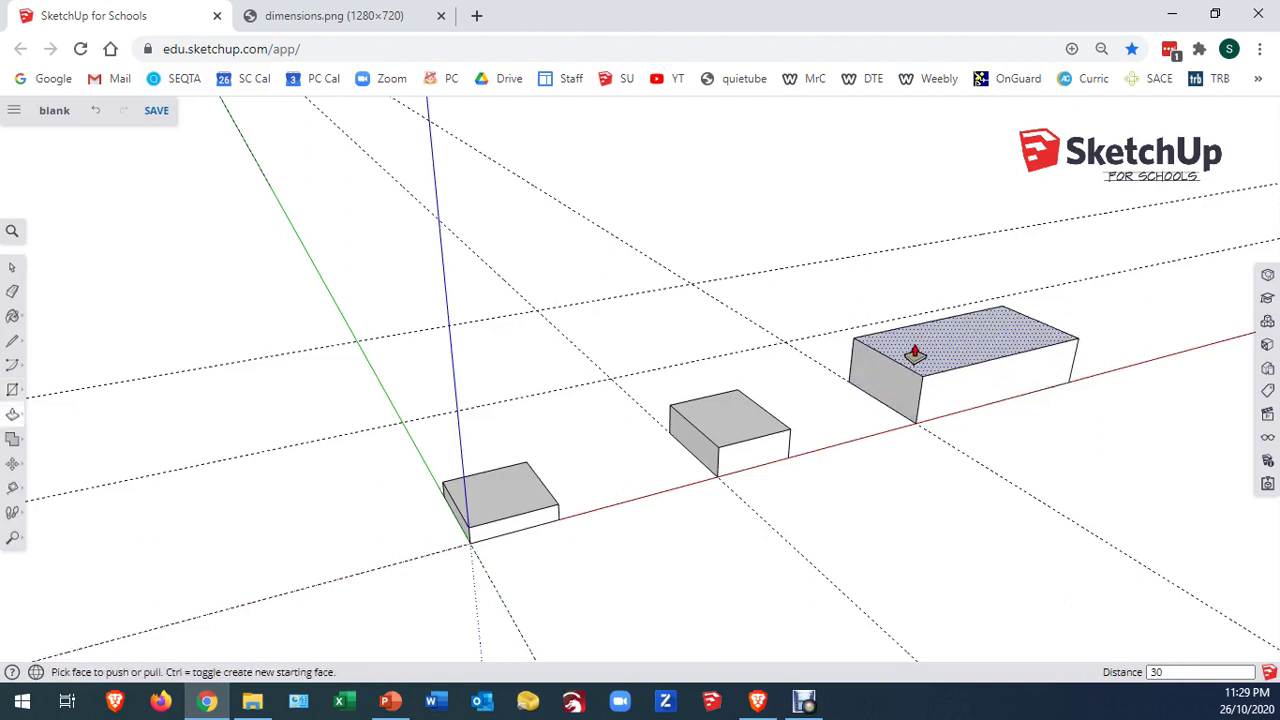
{"action": "key", "text": "Return"}
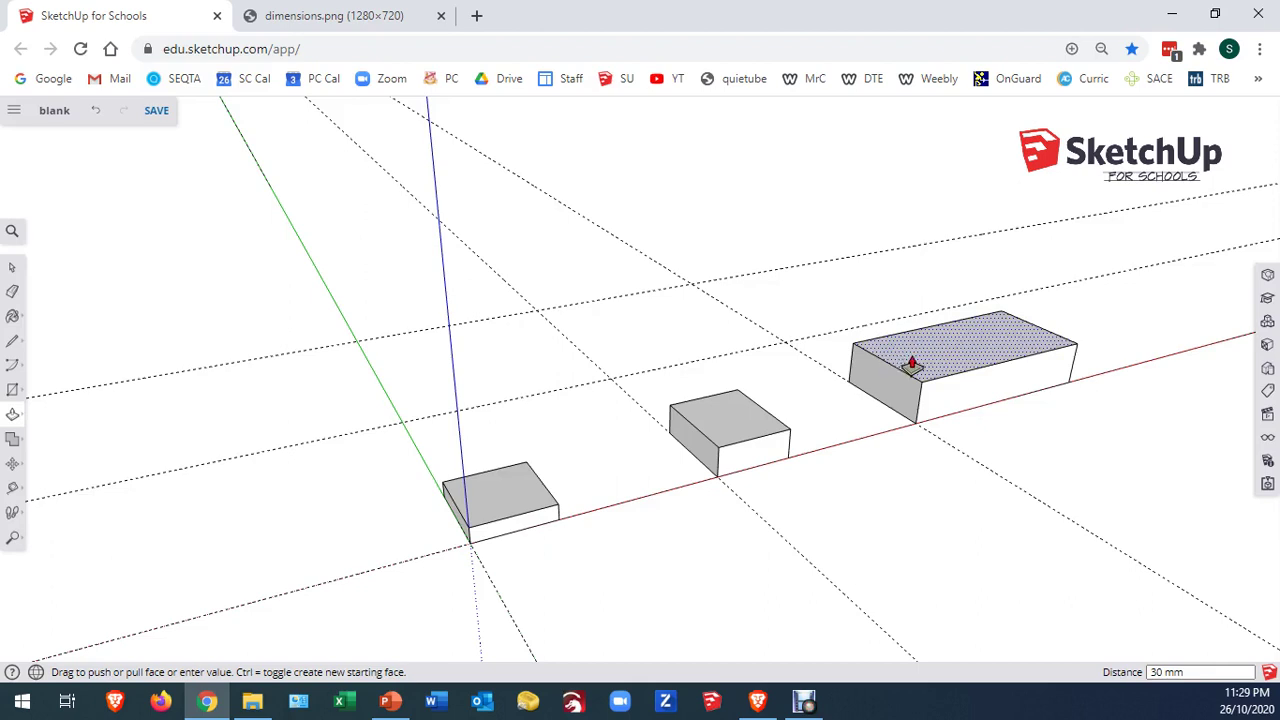
{"action": "key", "text": "space"}
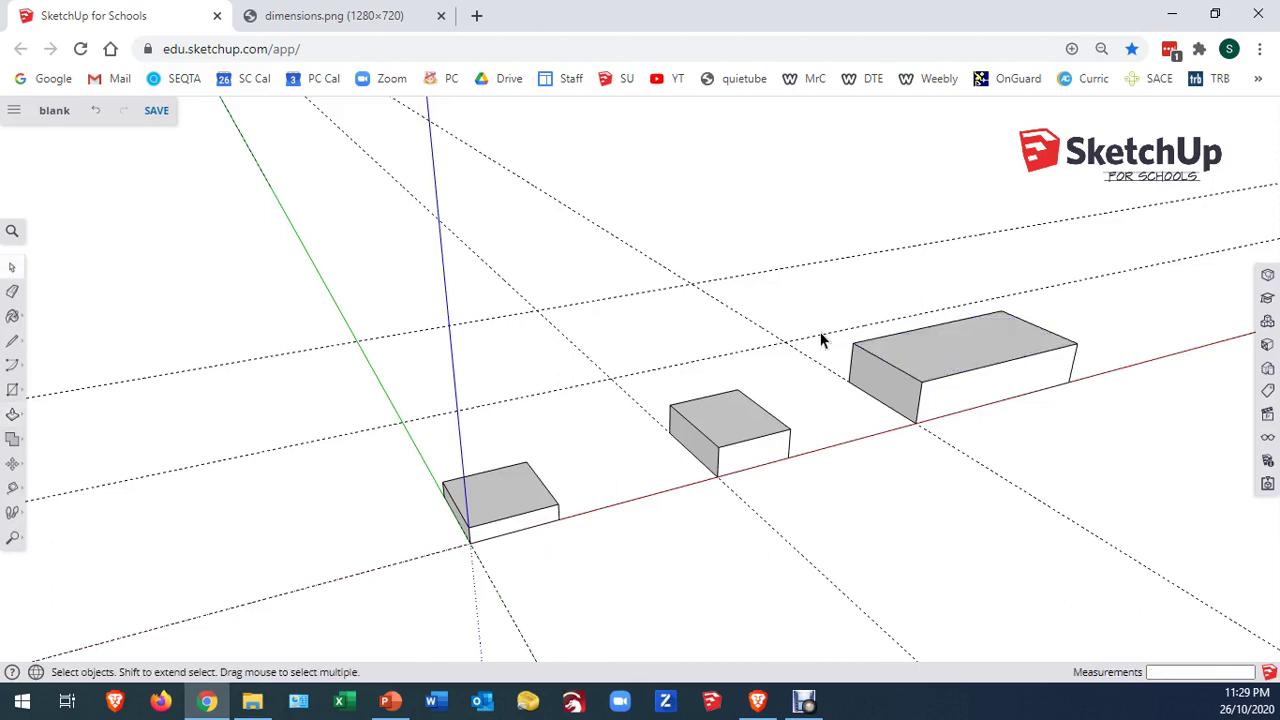
{"action": "key", "text": "r"}
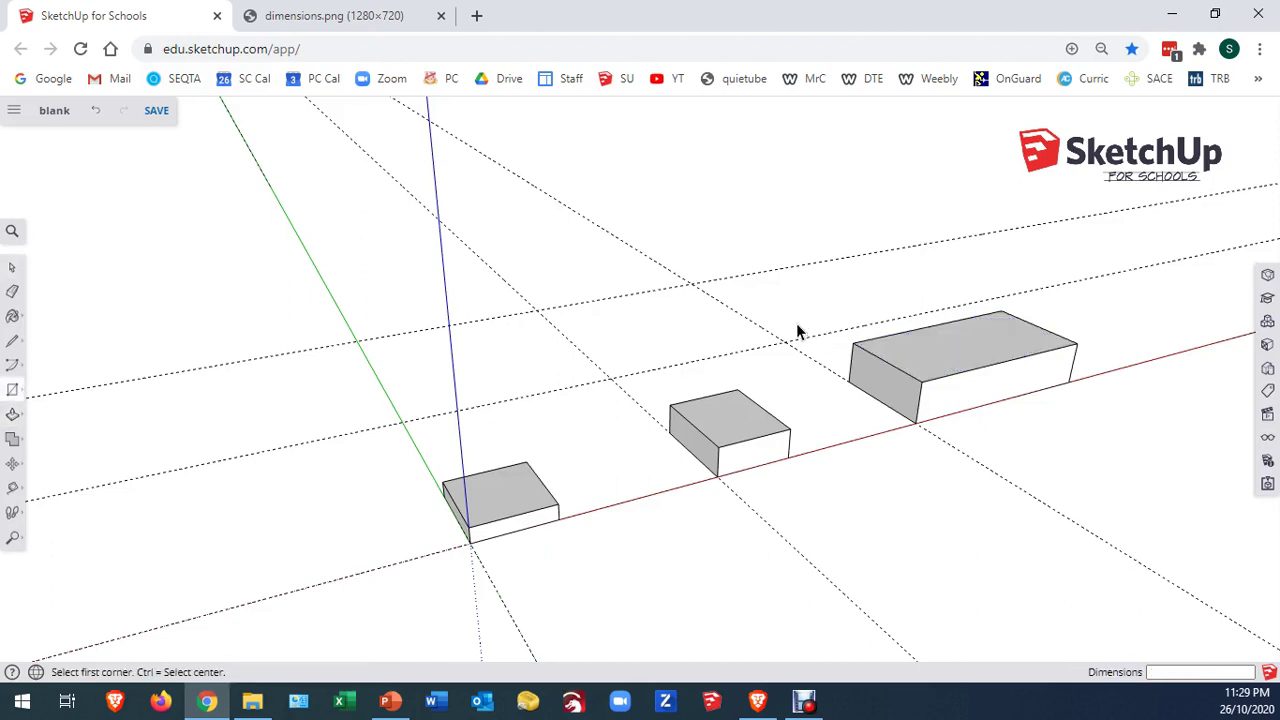
Draw a 55 × 90 mm rectangle at the green-axis grid intersection
{"action": "left_click", "coordinate": [401, 420]}
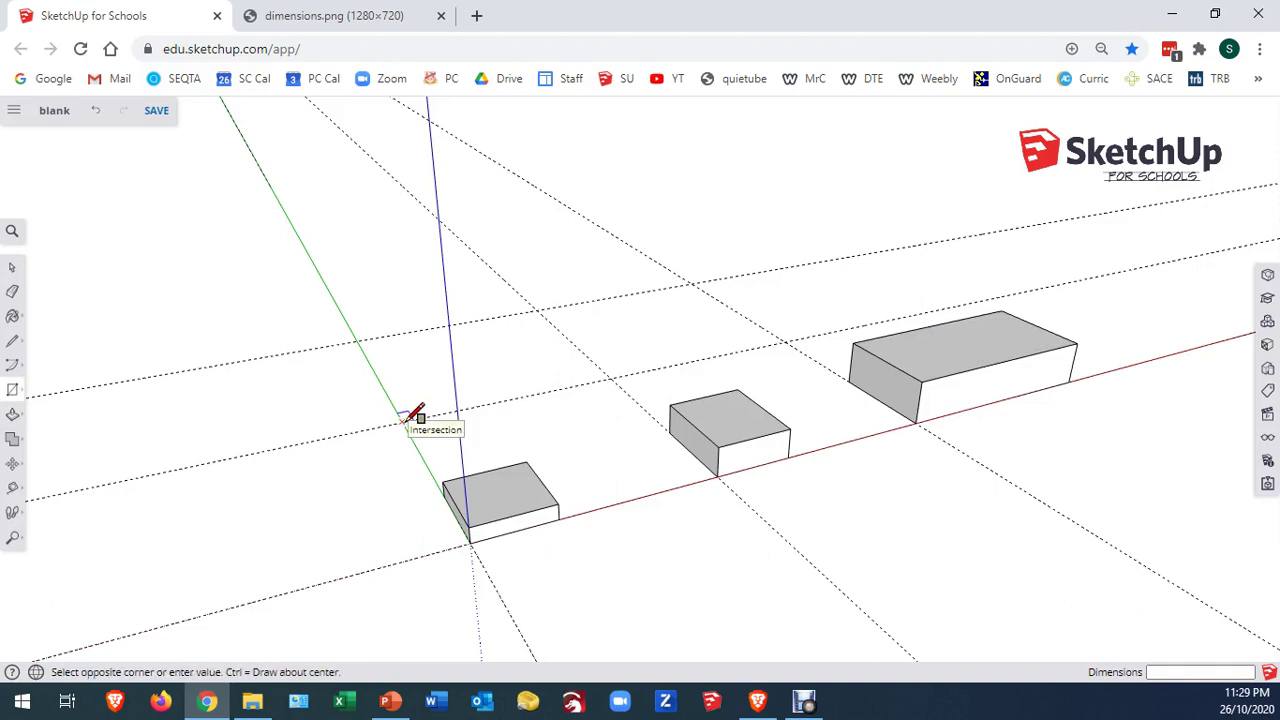
{"action": "left_click", "coordinate": [486, 355]}
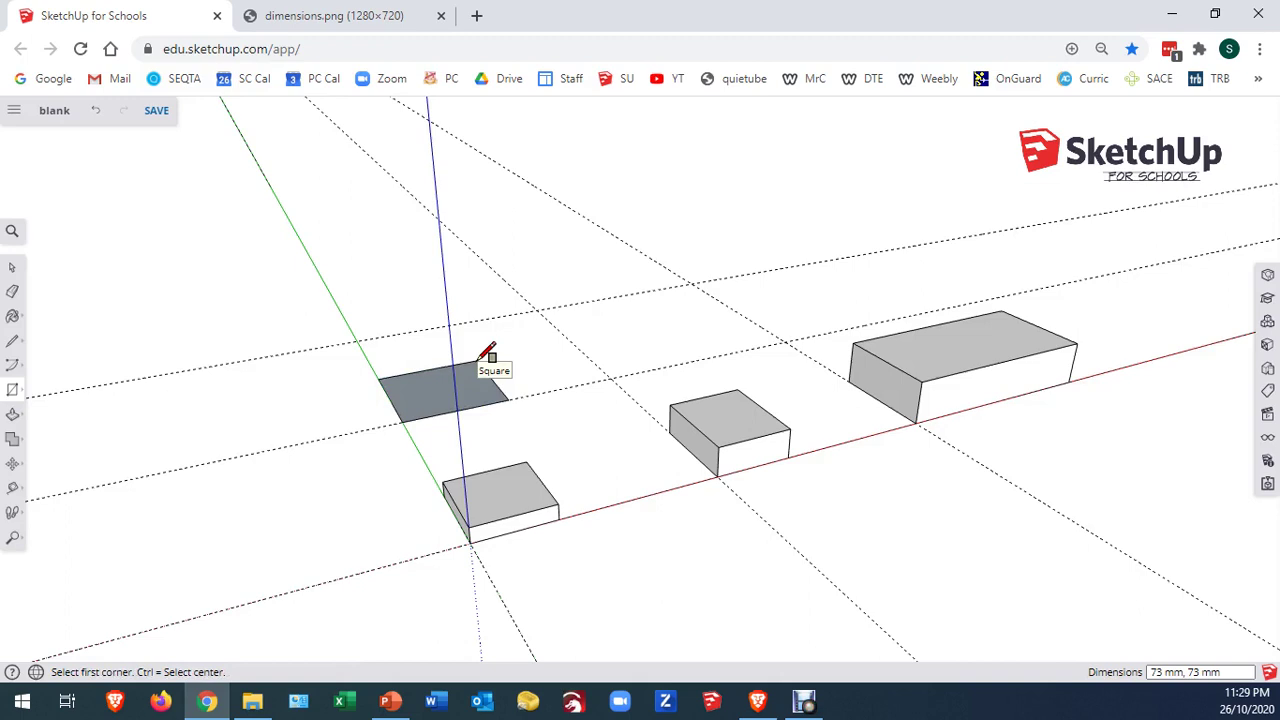
{"action": "type", "text": "55,90"}
{"action": "key", "text": "Return"}
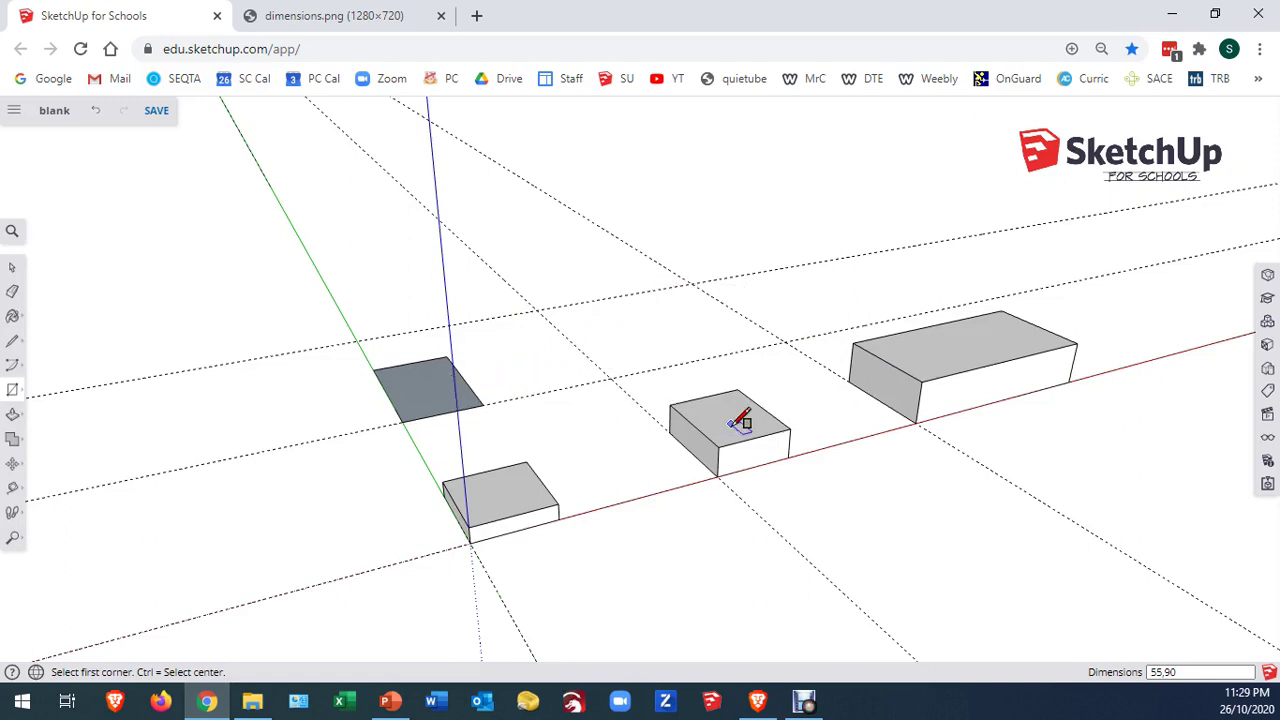
Pull the 55 × 90 mm rectangle up into the fourth block
{"action": "key", "text": "p"}
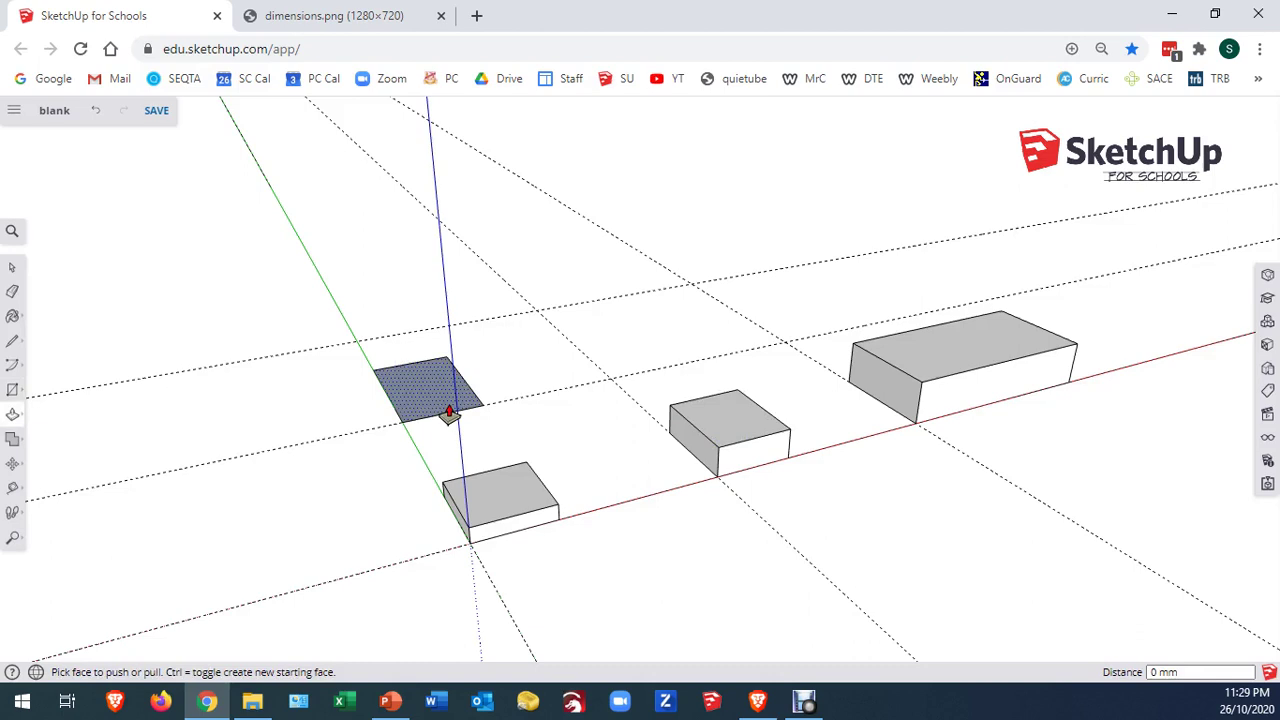
{"action": "mouse_move", "coordinate": [443, 415]}
{"action": "left_mouse_down"}
{"action": "mouse_move", "coordinate": [451, 346]}
{"action": "mouse_move", "coordinate": [586, 360]}
{"action": "mouse_move", "coordinate": [660, 344]}
{"action": "mouse_move", "coordinate": [703, 366]}
{"action": "mouse_move", "coordinate": [724, 424]}
{"action": "mouse_move", "coordinate": [676, 408]}
{"action": "mouse_move", "coordinate": [712, 422]}
{"action": "left_mouse_up"}
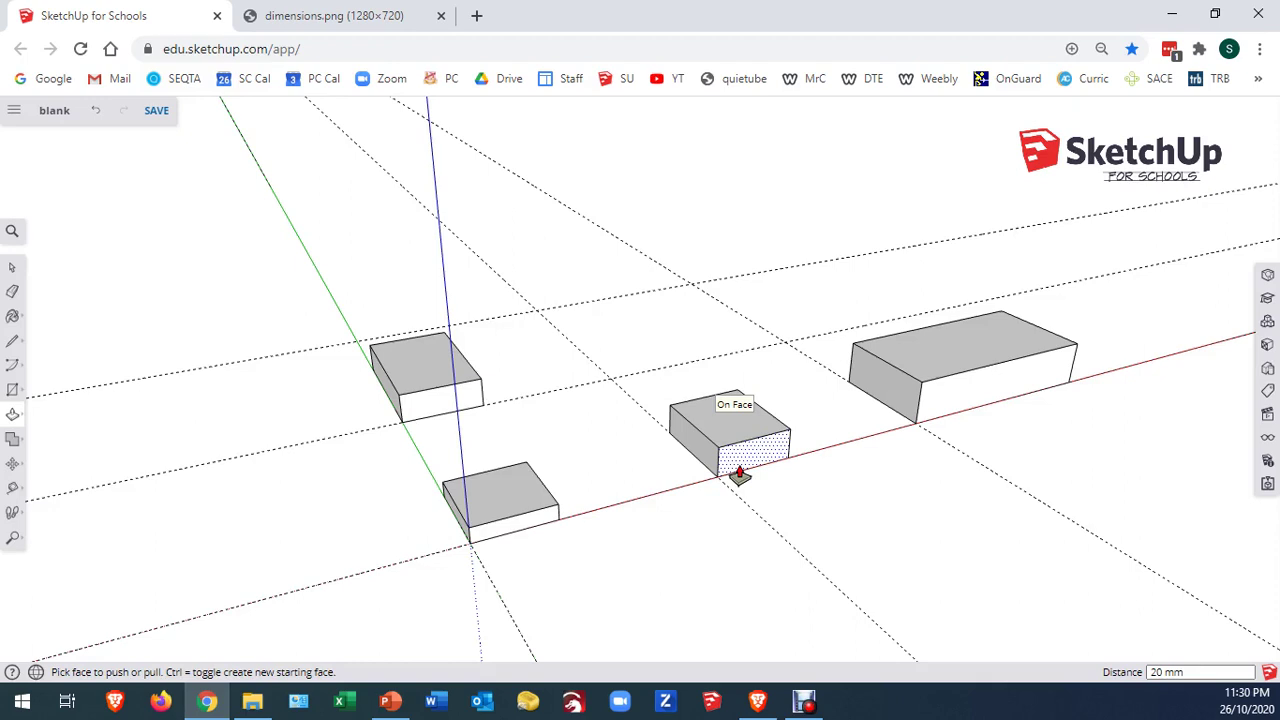
{"action": "key", "text": "space"}
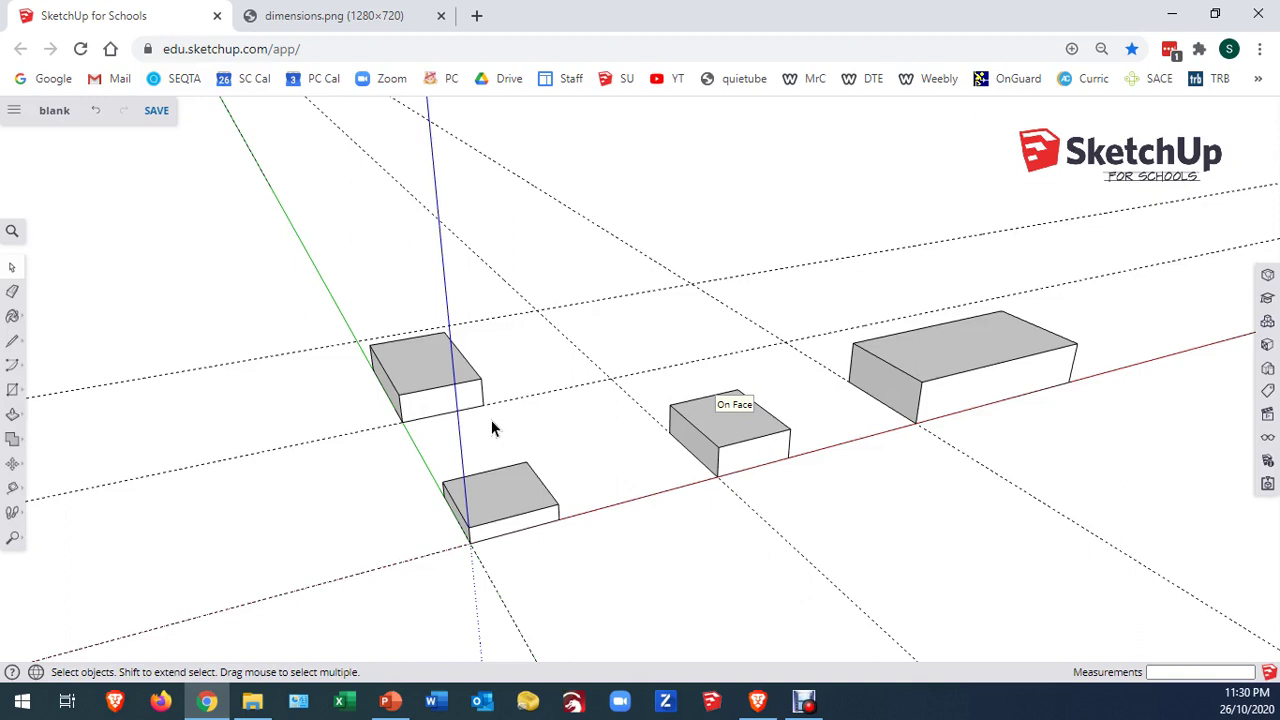
Draw a 60 × 55 mm rectangle at the intersection behind the middle block and start raising it
{"action": "key", "text": "r"}
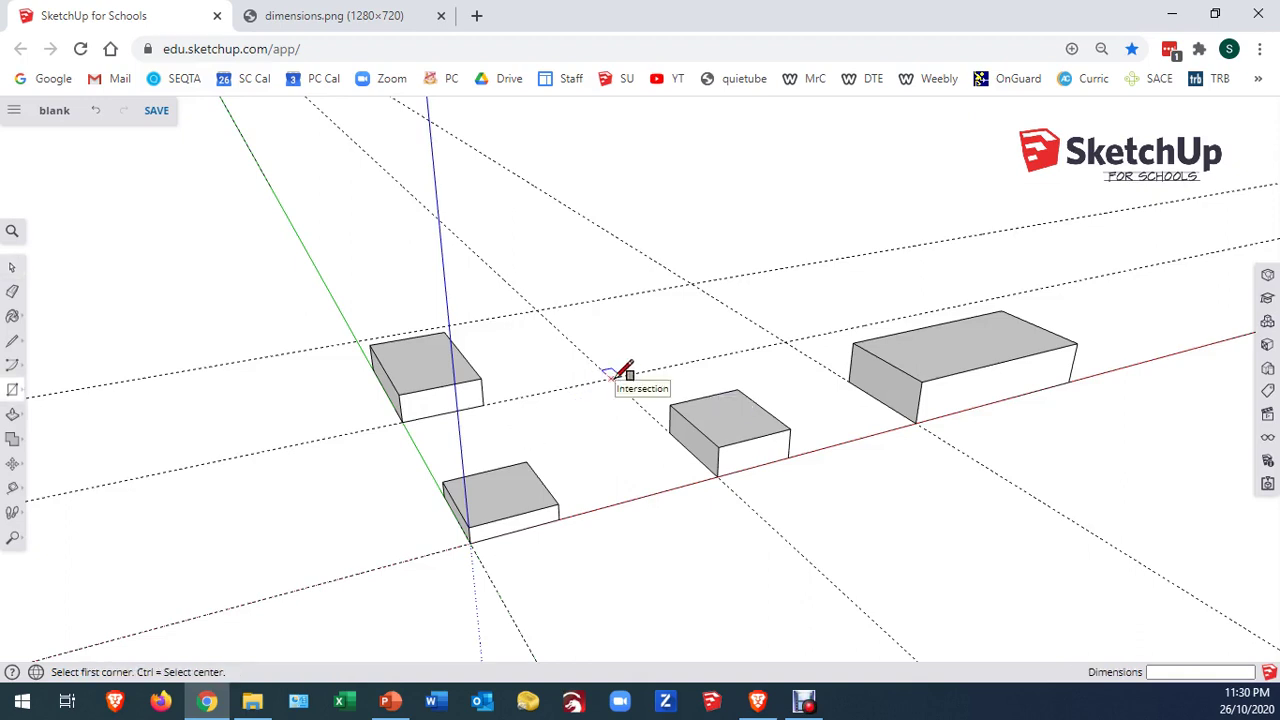
{"action": "left_click", "coordinate": [610, 378]}
{"action": "left_click", "coordinate": [675, 322]}
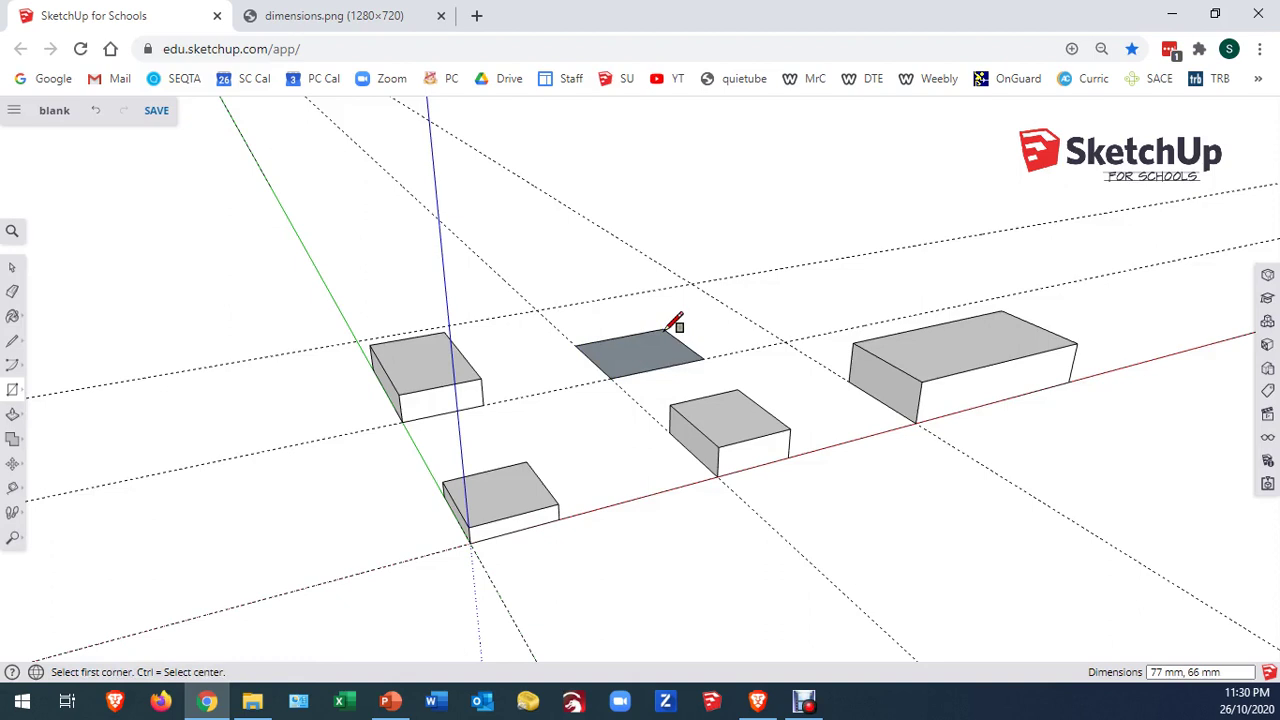
{"action": "type", "text": "60,55"}
{"action": "key", "text": "Return"}
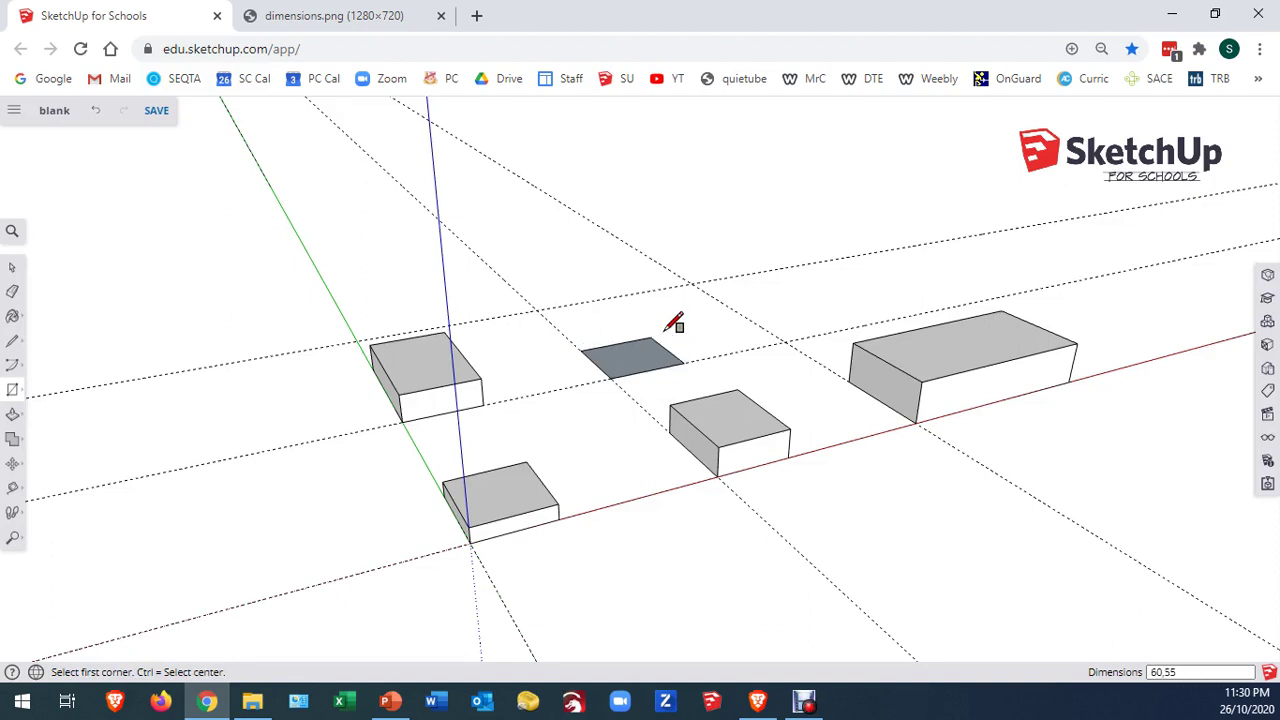
{"action": "key", "text": "p"}
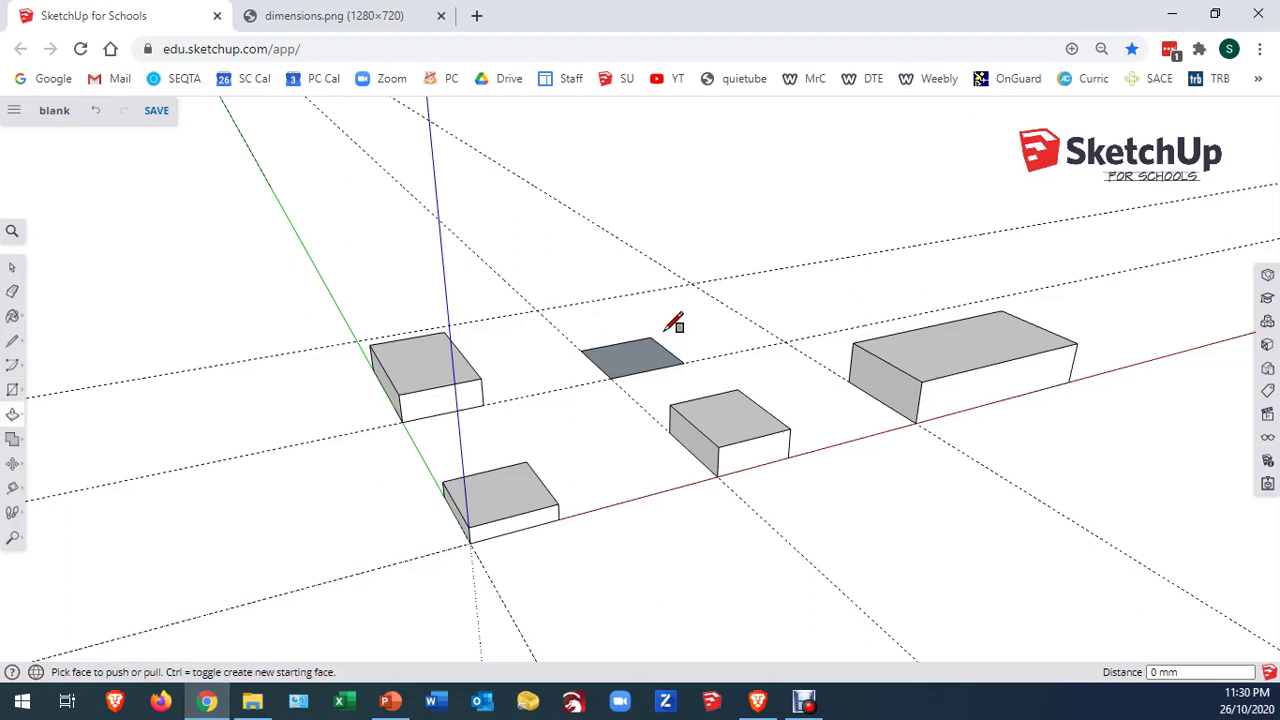
{"action": "left_click", "coordinate": [646, 356]}
Finish the fifth block at 30 mm and outline a 50 × 40 mm rectangle behind the large block
{"action": "left_click", "coordinate": [978, 372]}
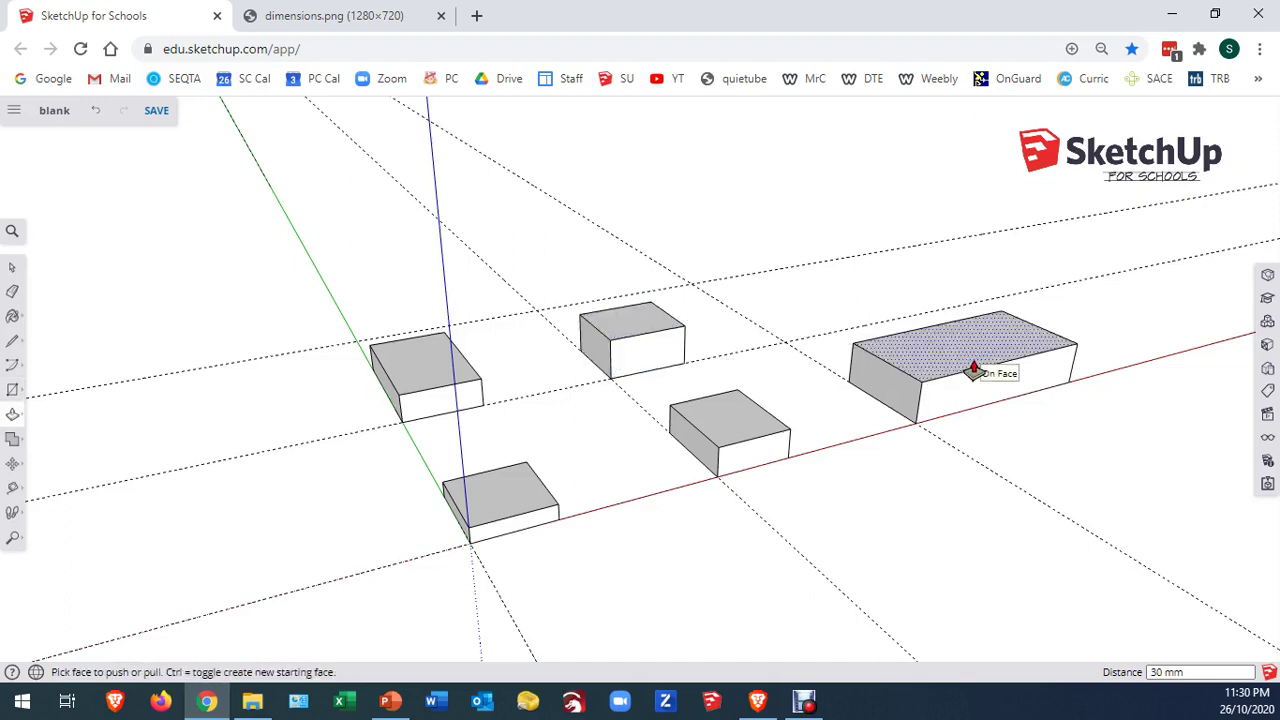
{"action": "key", "text": "r"}
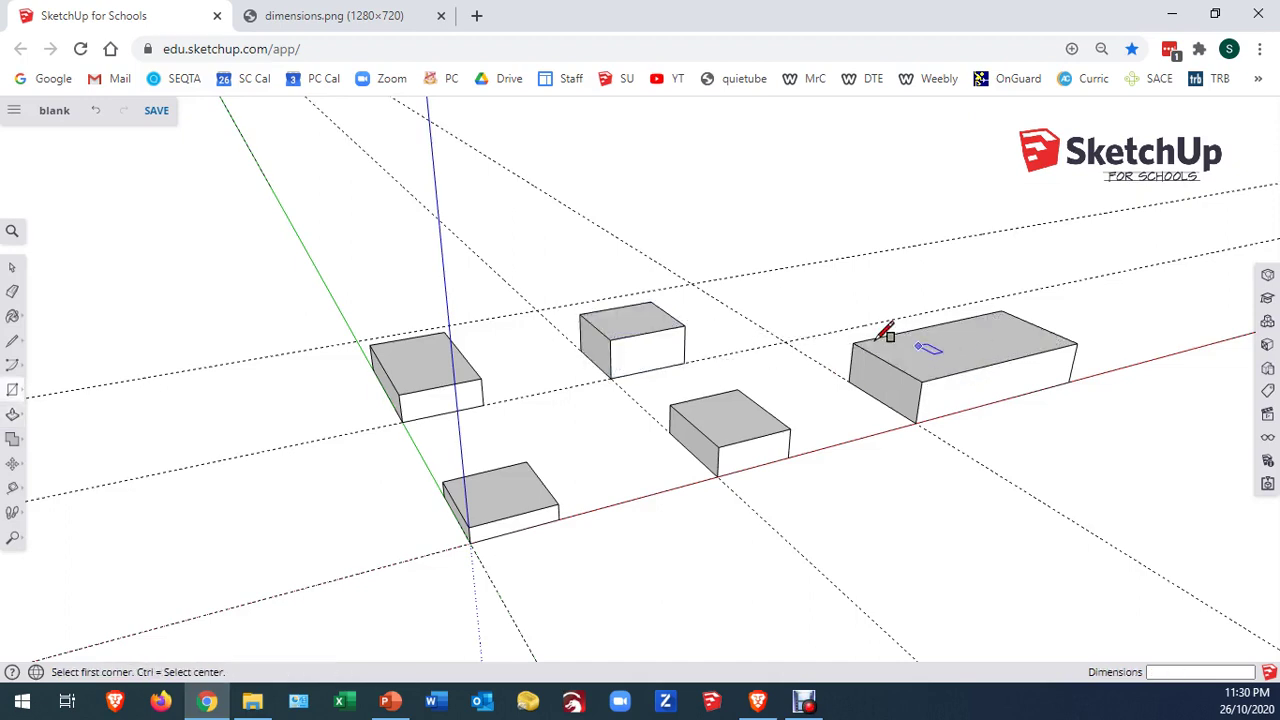
{"action": "left_click", "coordinate": [786, 340]}
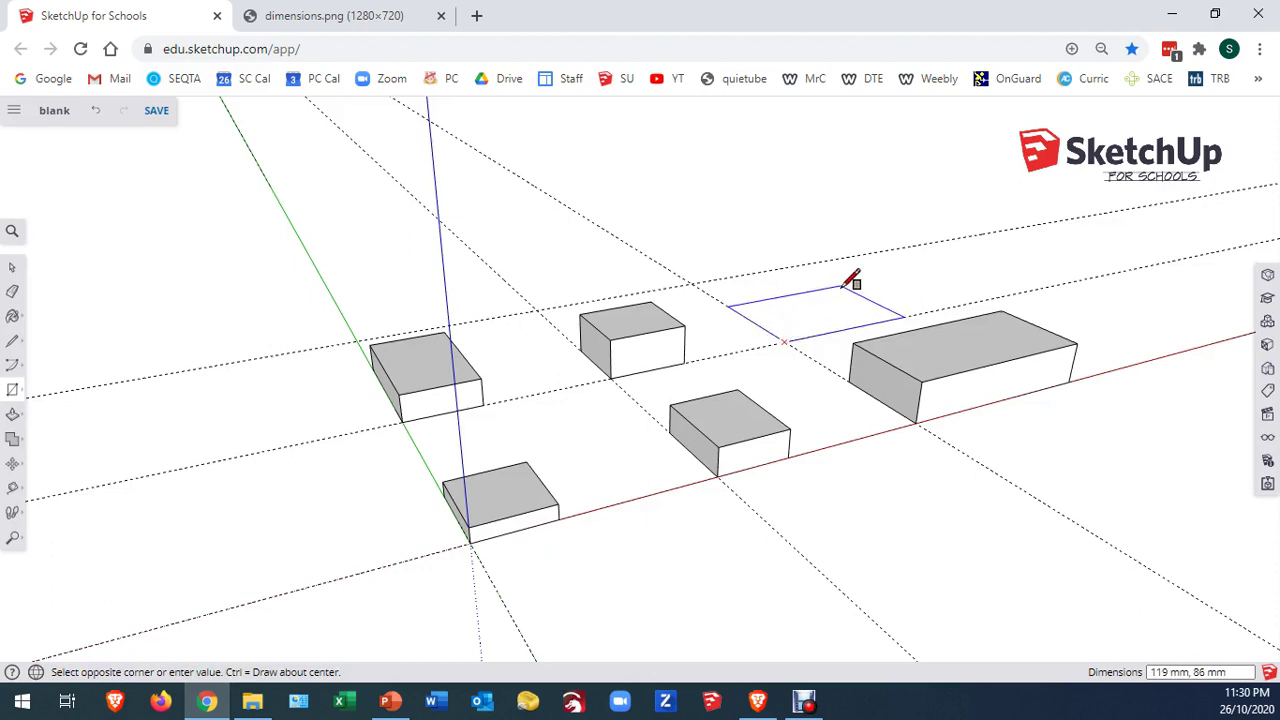
{"action": "left_click", "coordinate": [845, 286]}
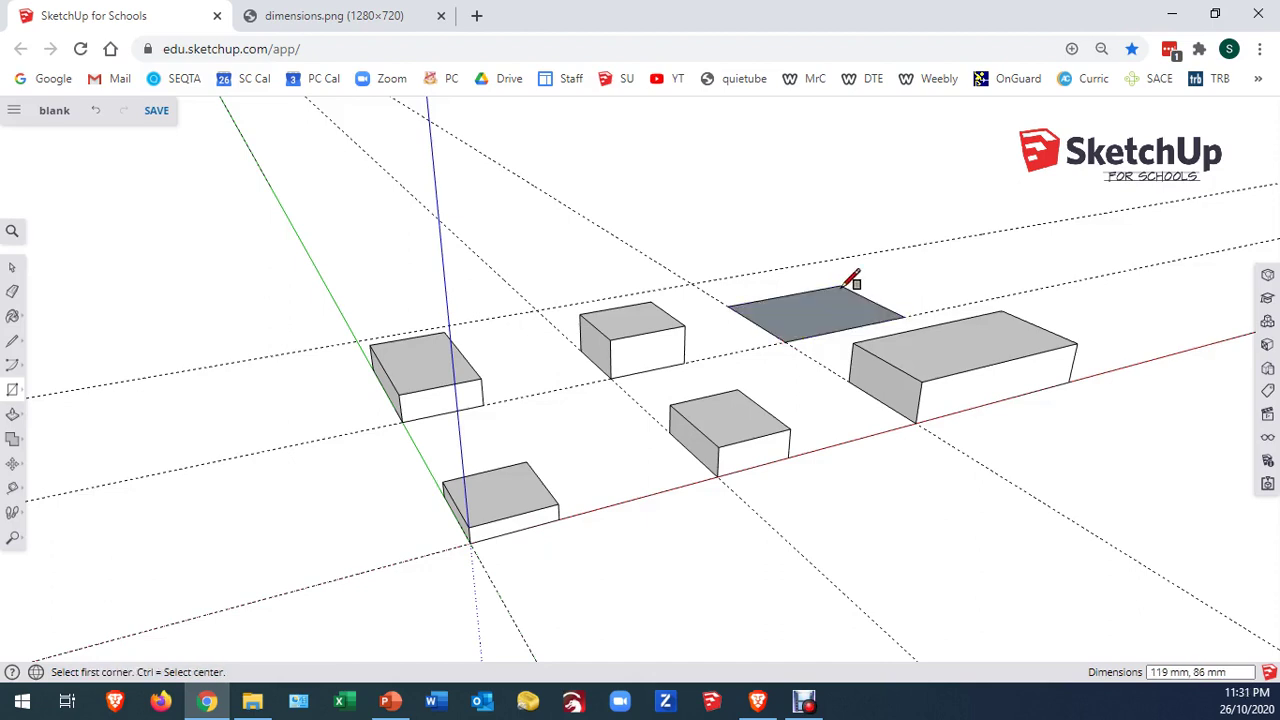
{"action": "type", "text": "50,40"}
{"action": "key", "text": "Return"}
Pull the 50 × 40 mm rectangle up 40 mm into a block
{"action": "key", "text": "p"}
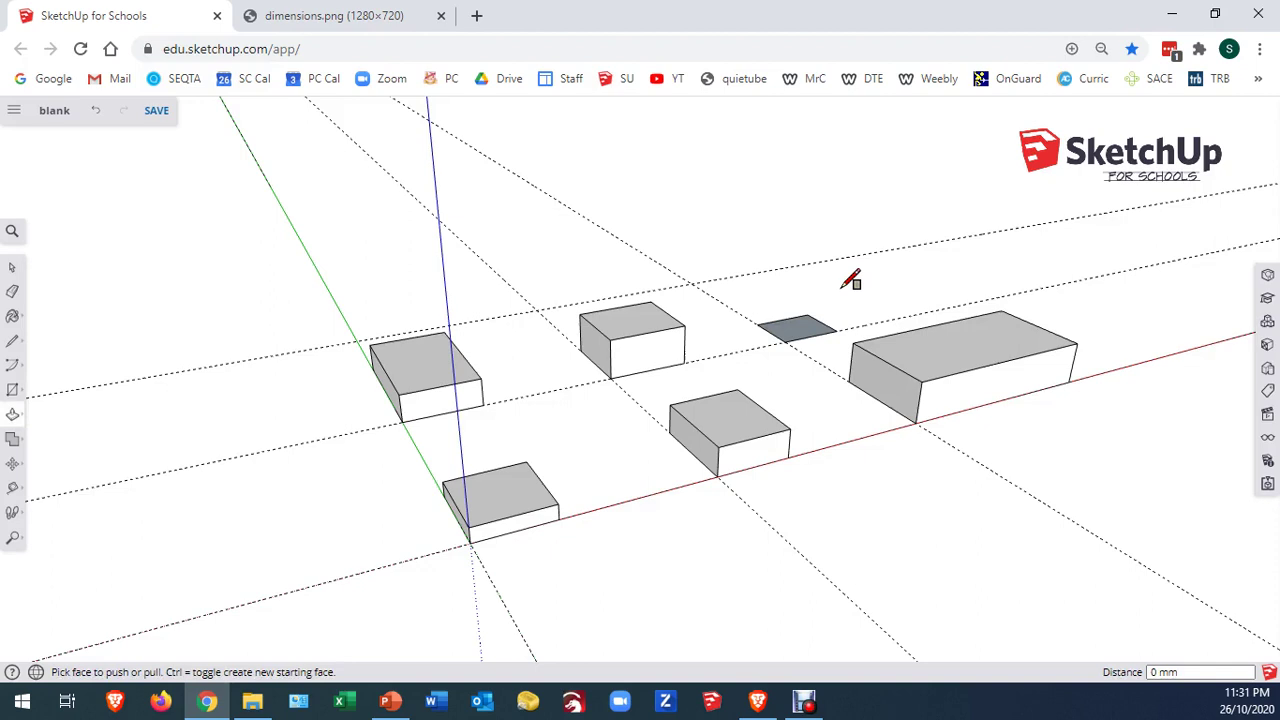
{"action": "left_click_drag", "start_coordinate": [812, 334], "coordinate": [818, 276]}
{"action": "type", "text": "40"}
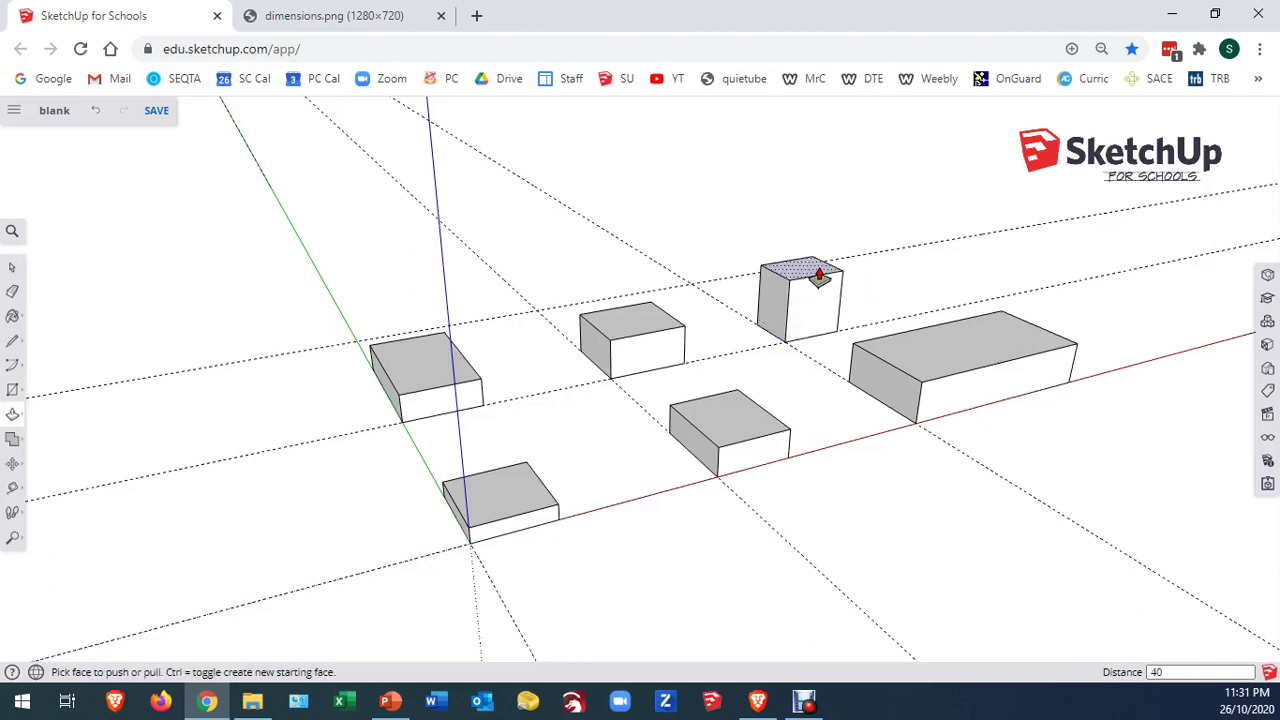
{"action": "key", "text": "Return"}
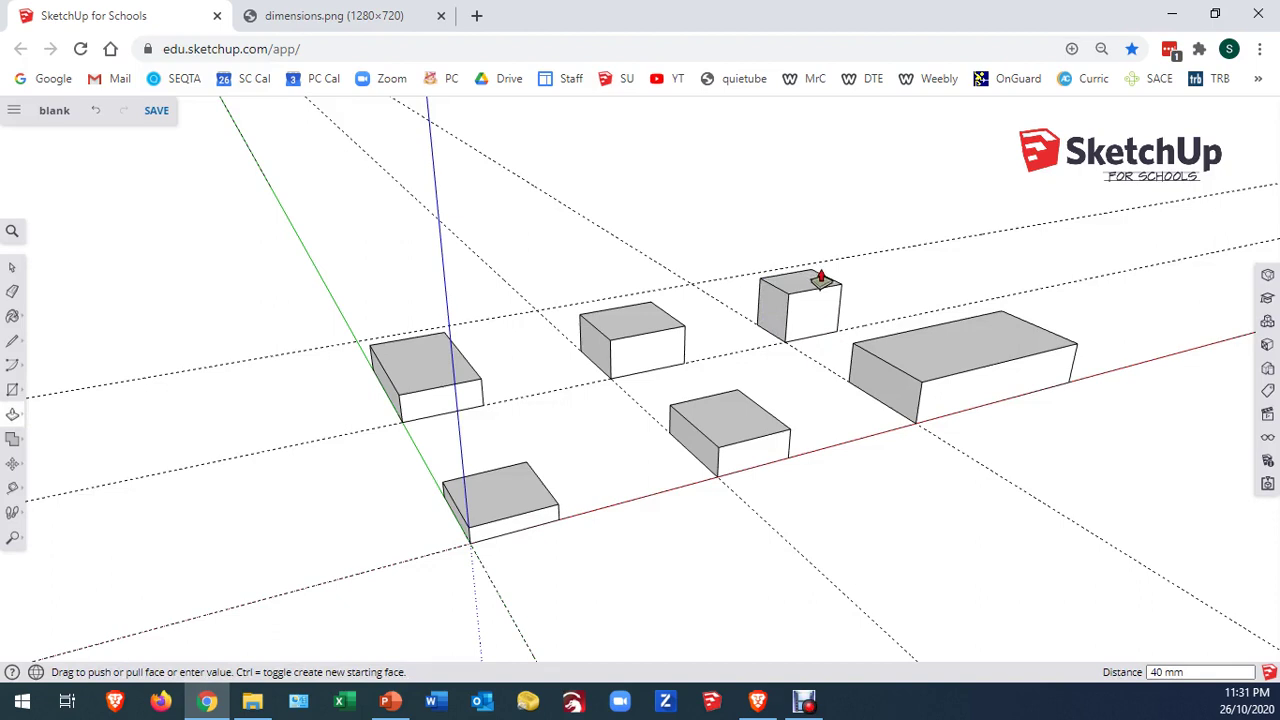
Build a 65 × 85 mm block at the back-left, matching the middle block's 30 mm height
{"action": "key", "text": "r"}
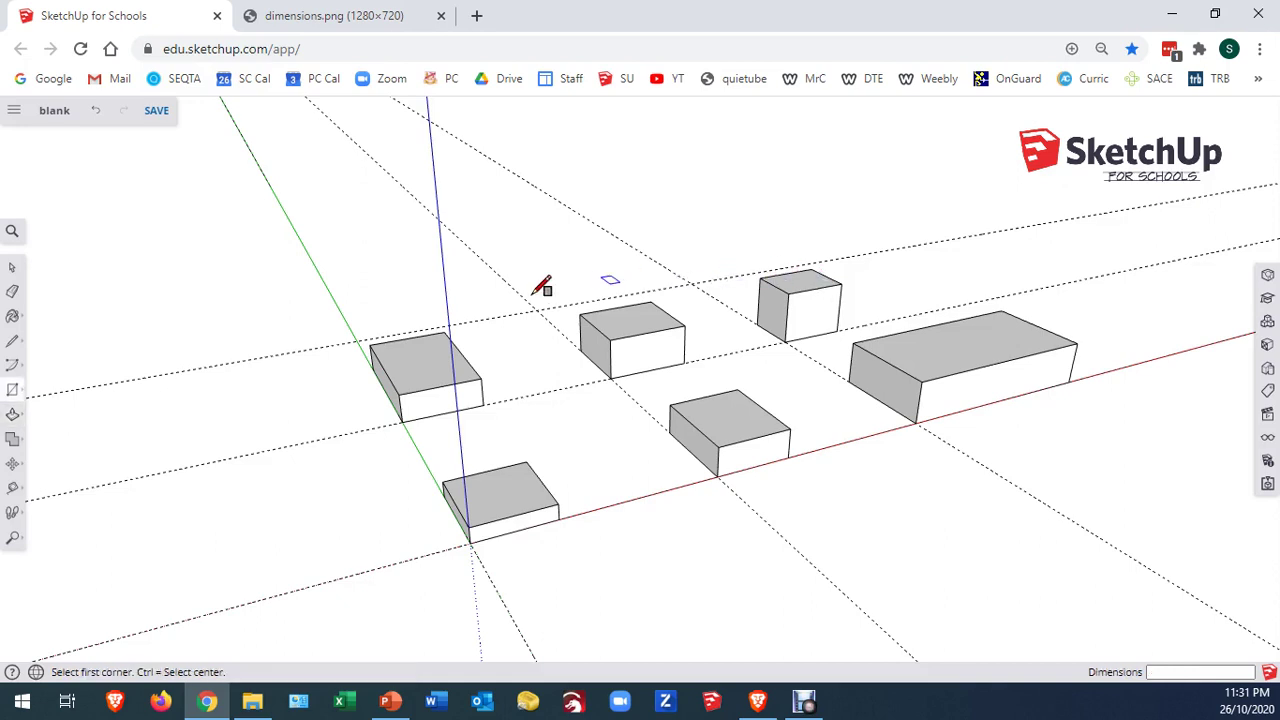
{"action": "left_click", "coordinate": [357, 341]}
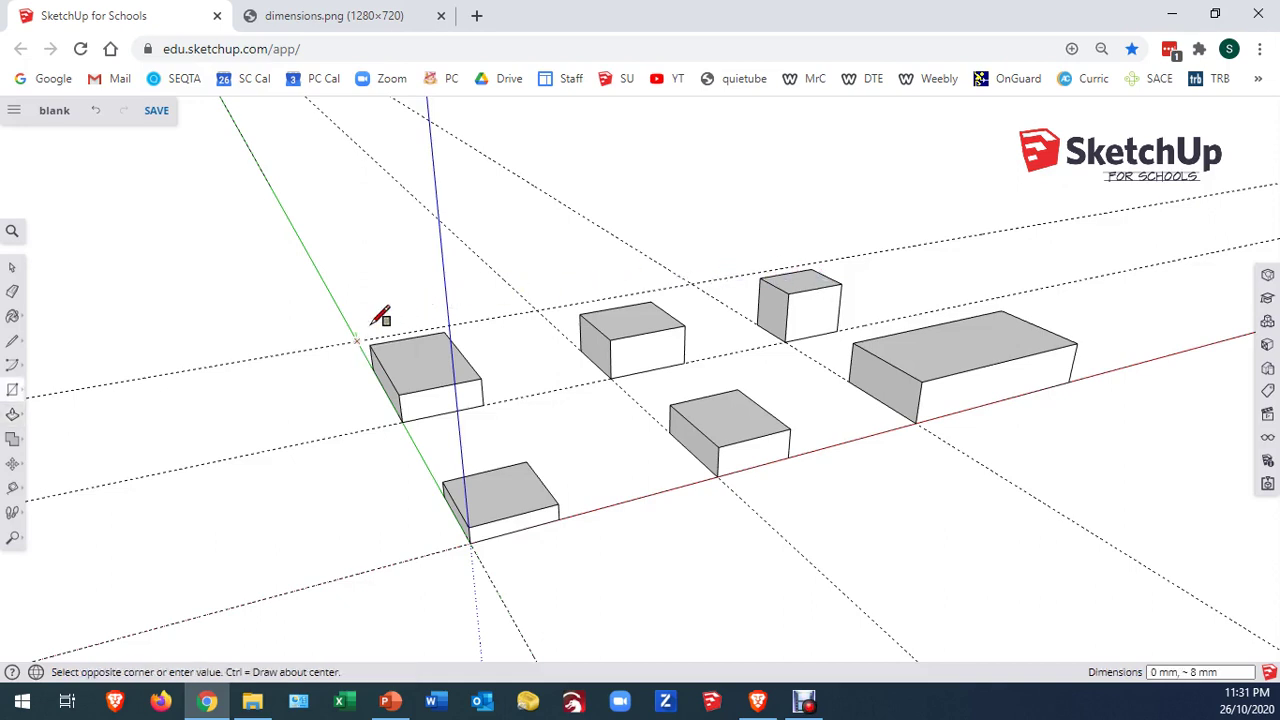
{"action": "left_click", "coordinate": [412, 276]}
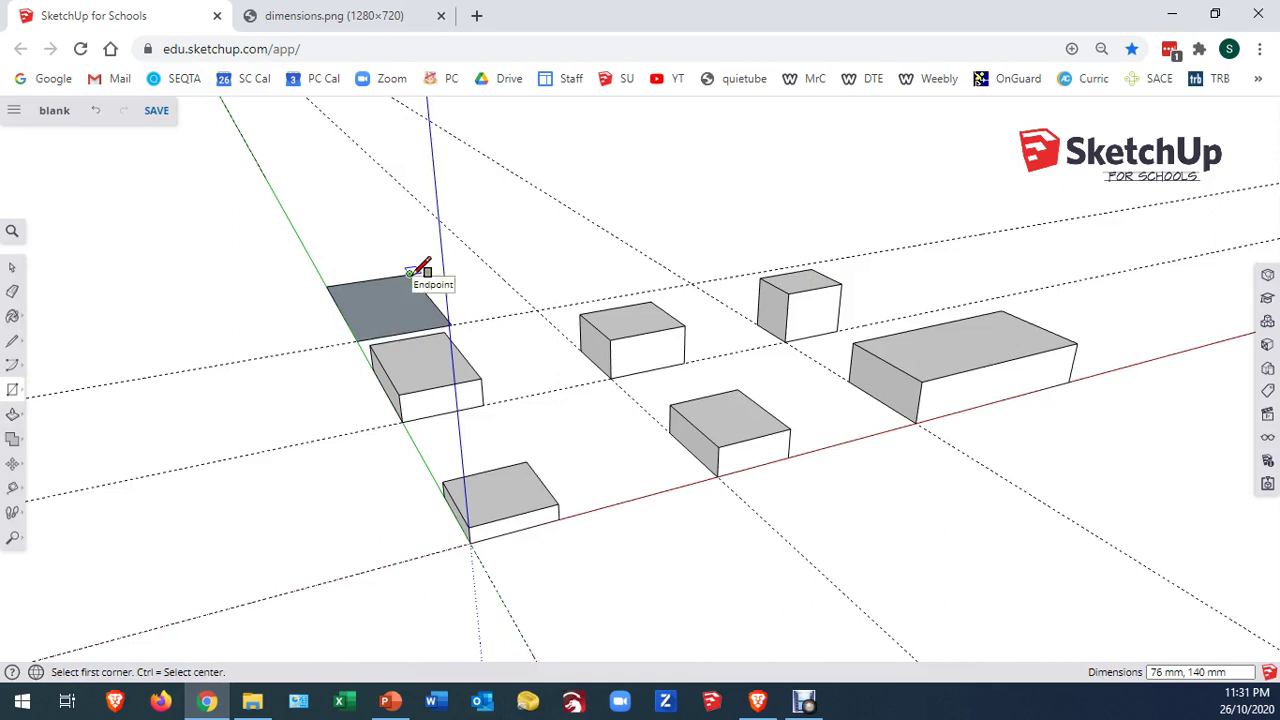
{"action": "type", "text": "65,85"}
{"action": "key", "text": "Return"}
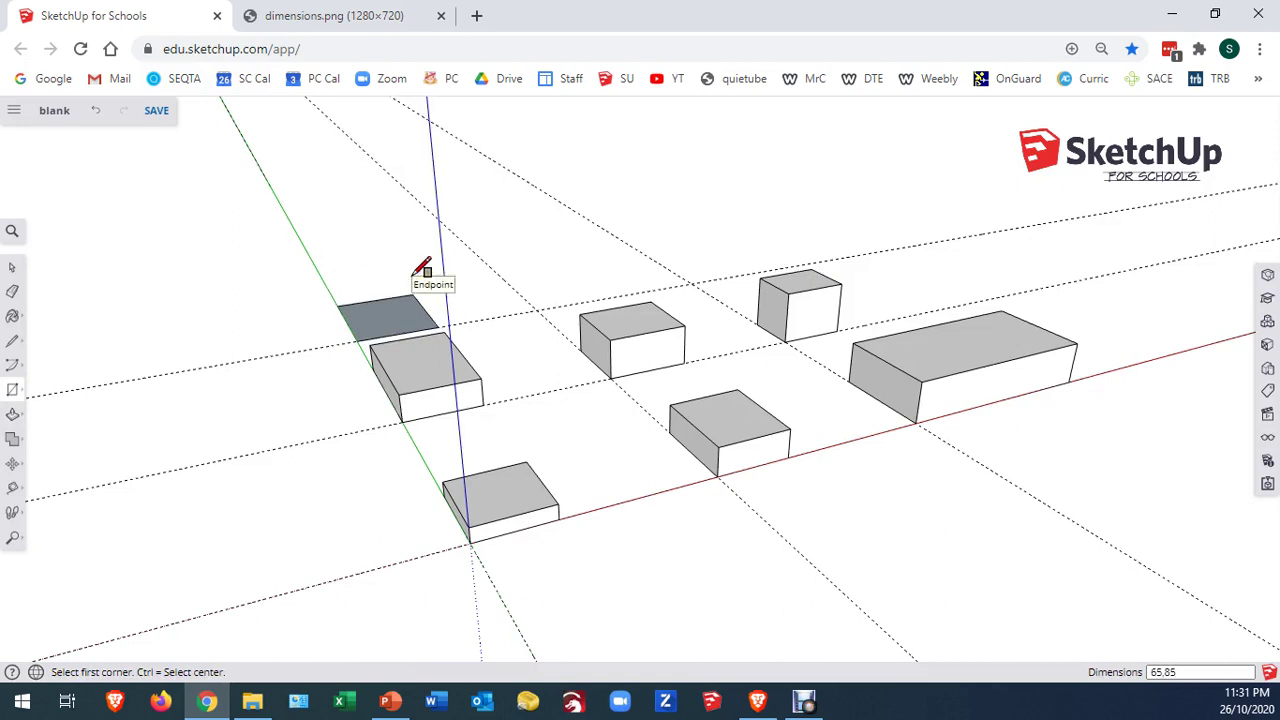
{"action": "key", "text": "p"}
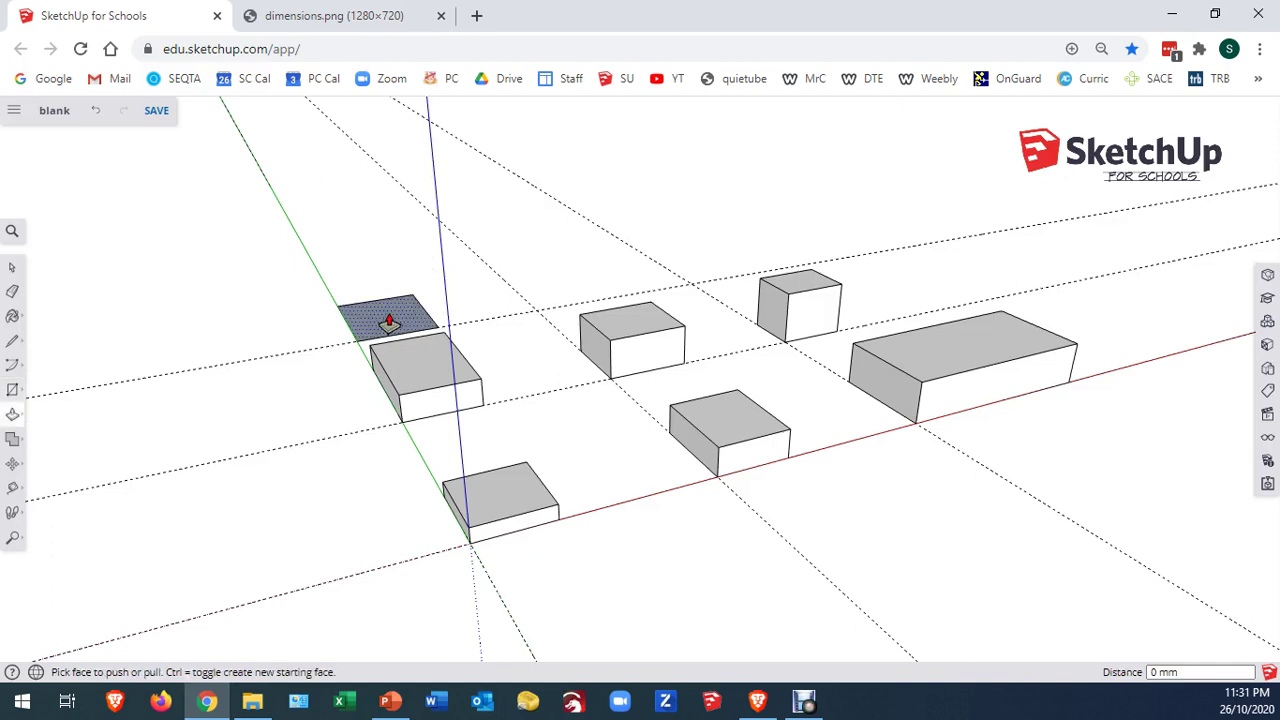
{"action": "left_click", "coordinate": [384, 330]}
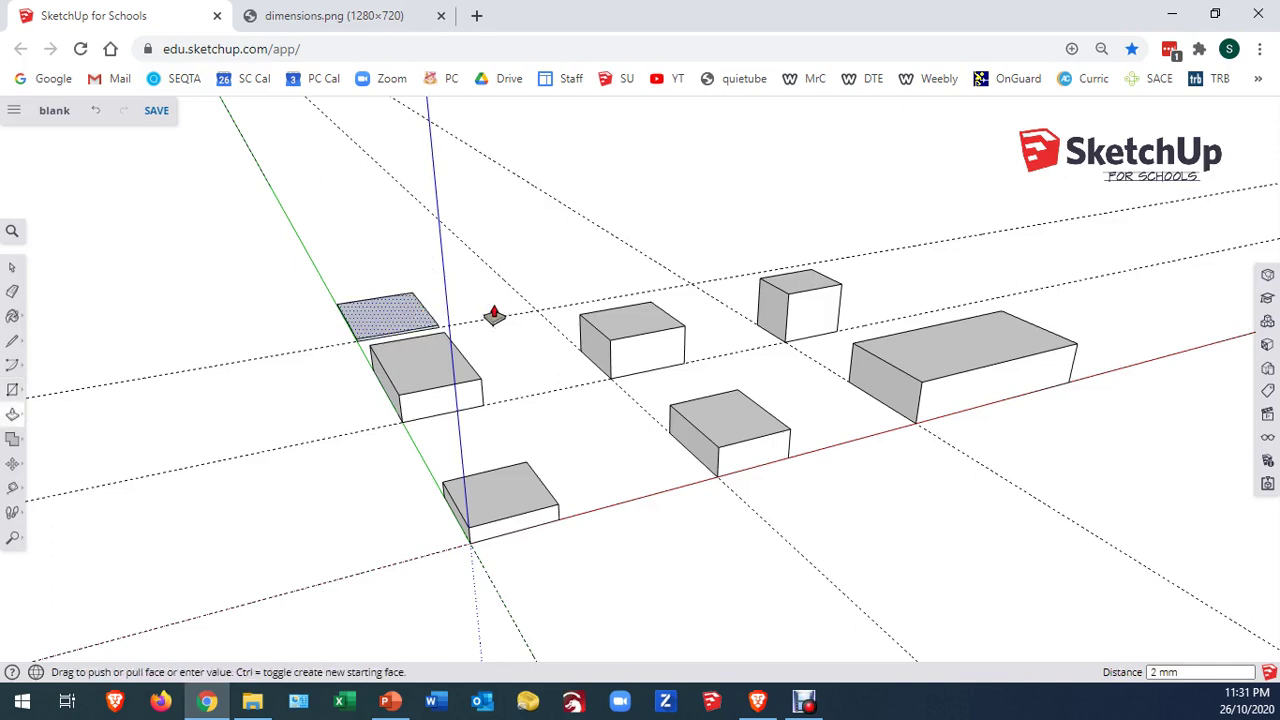
{"action": "left_click", "coordinate": [616, 323]}
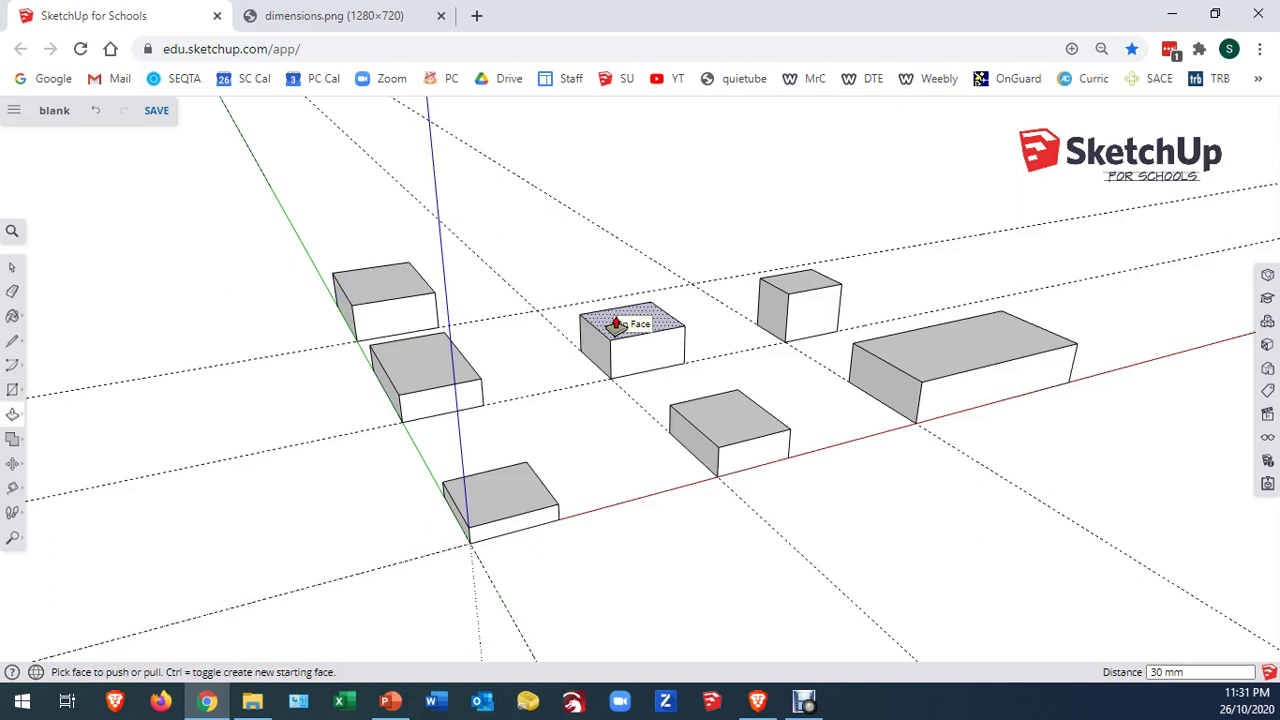
{"action": "key", "text": "r"}
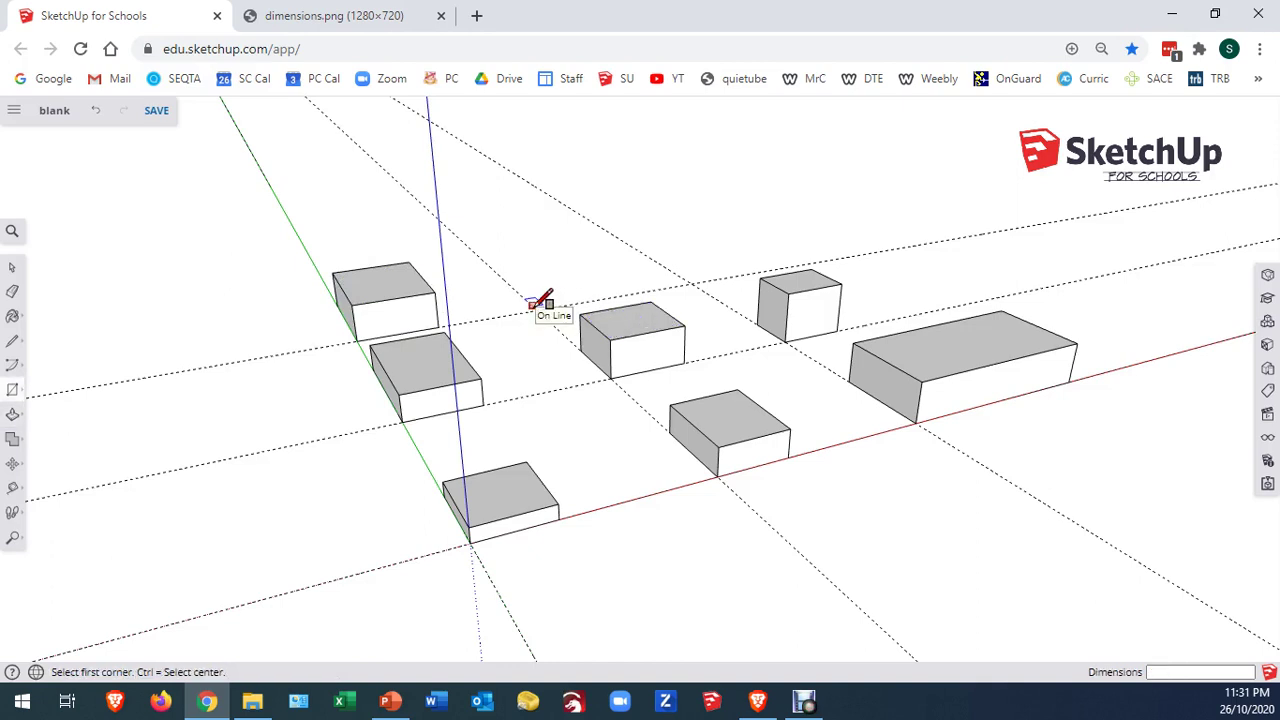
{"action": "left_click", "coordinate": [538, 309]}
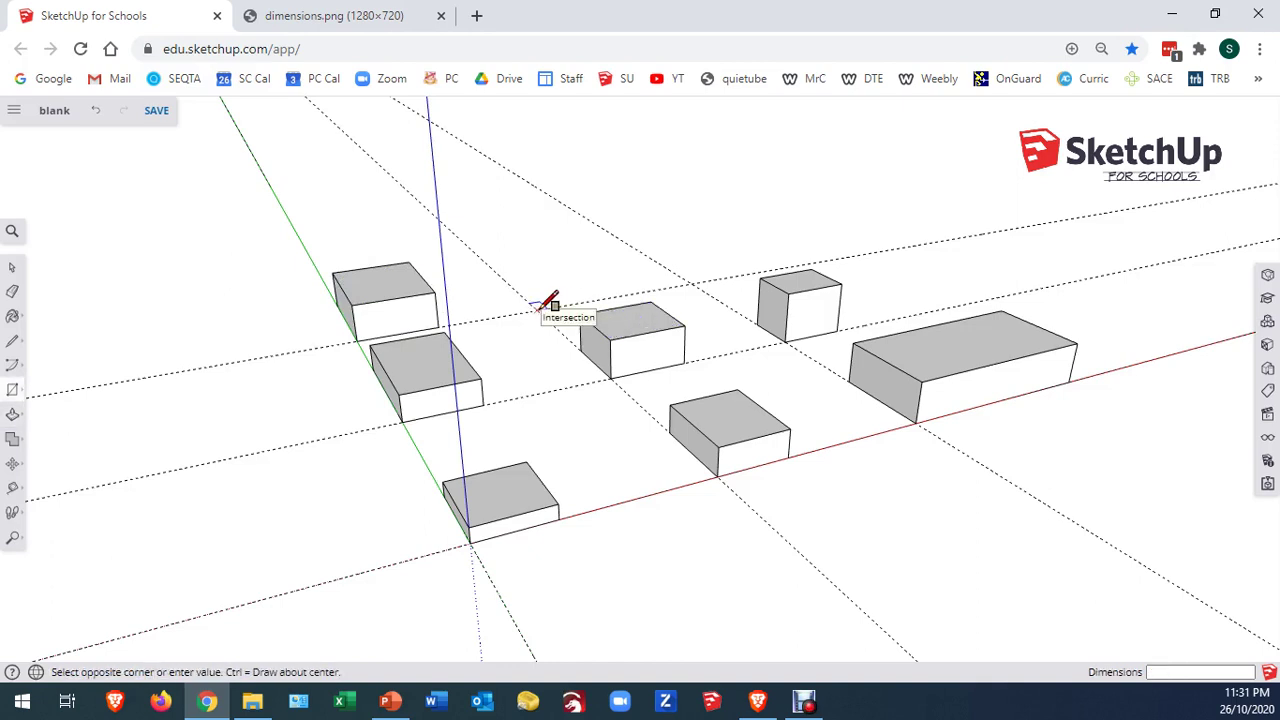
{"action": "left_click", "coordinate": [580, 265]}
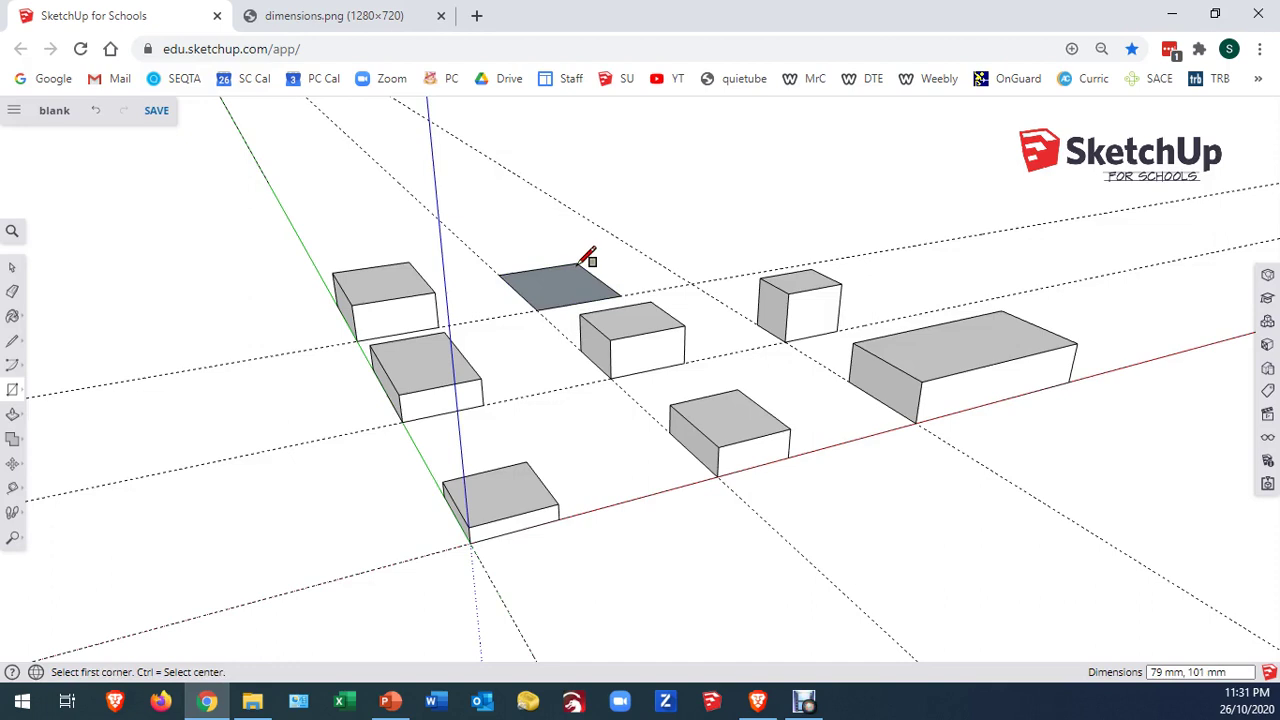
{"action": "key", "text": "p"}
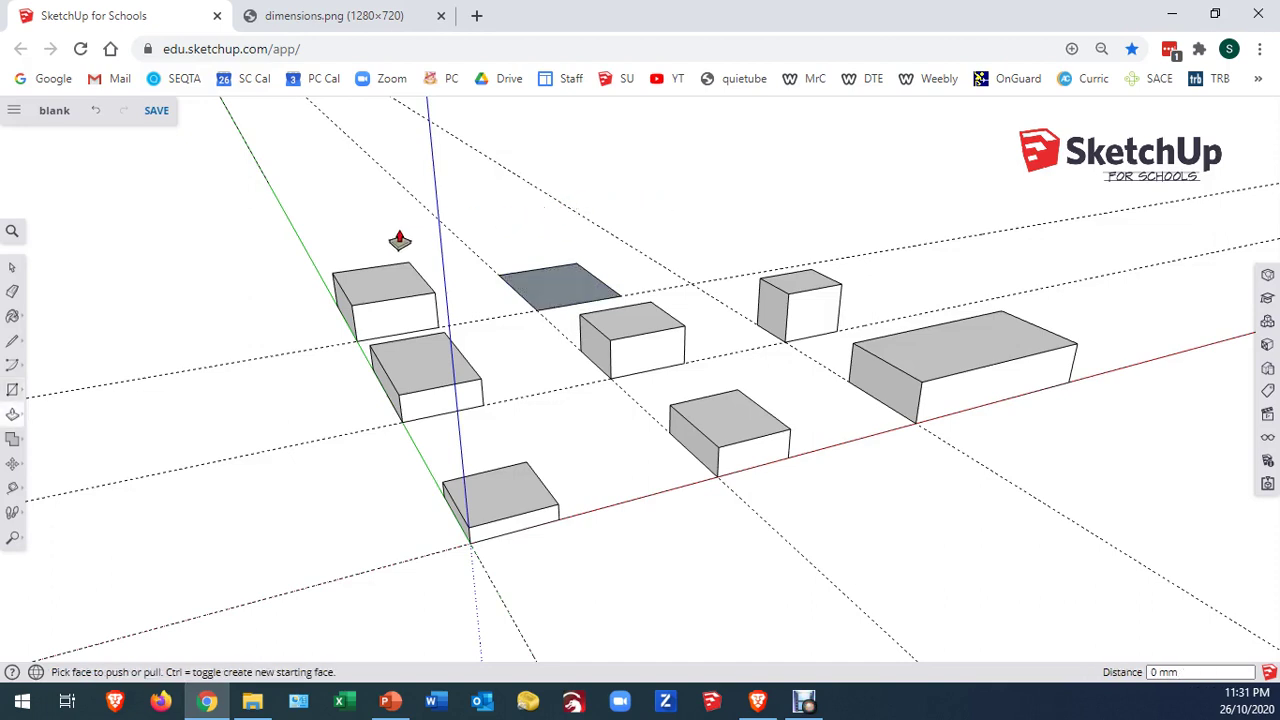
{"action": "left_click", "coordinate": [13, 270]}
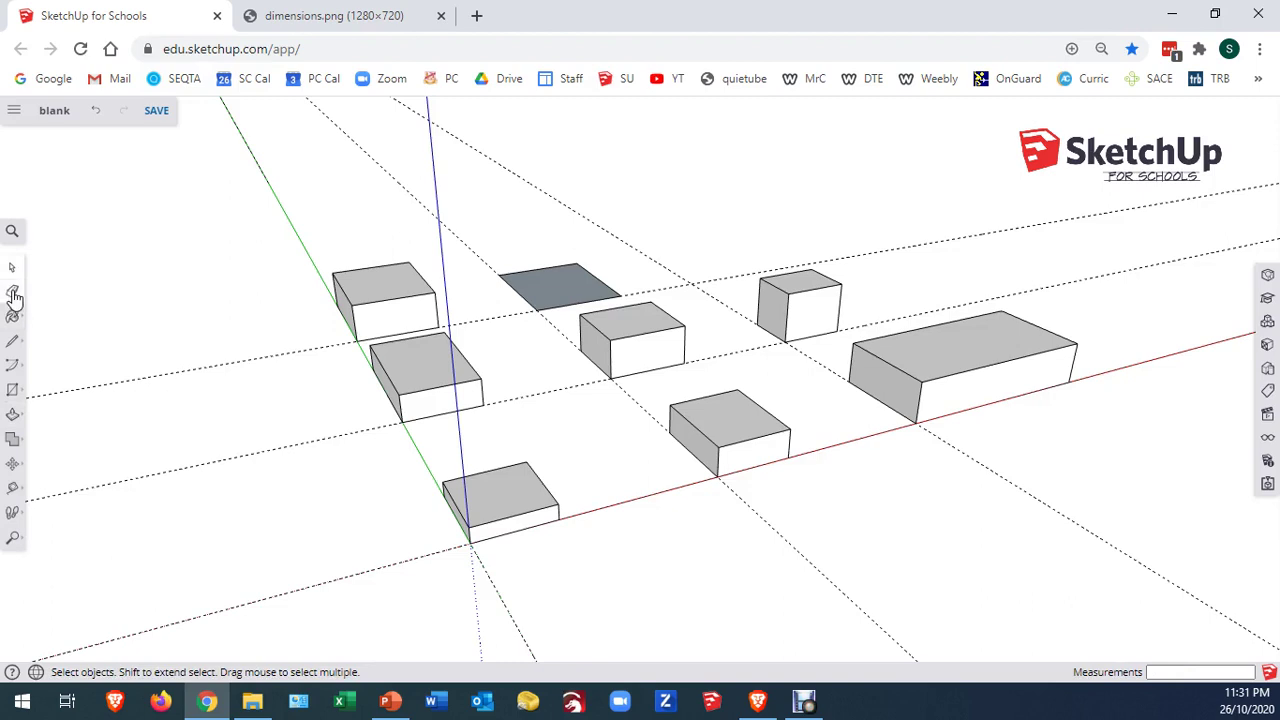
{"action": "left_click", "coordinate": [13, 293]}
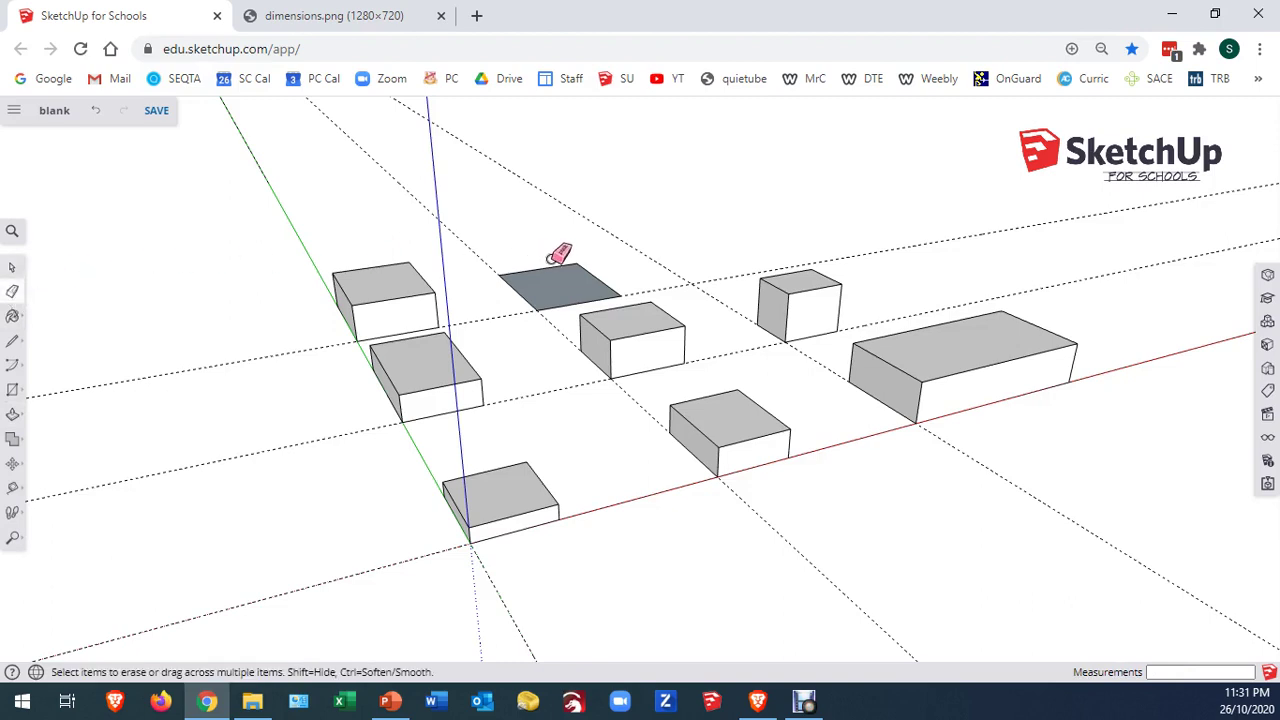
{"action": "left_click", "coordinate": [581, 269]}
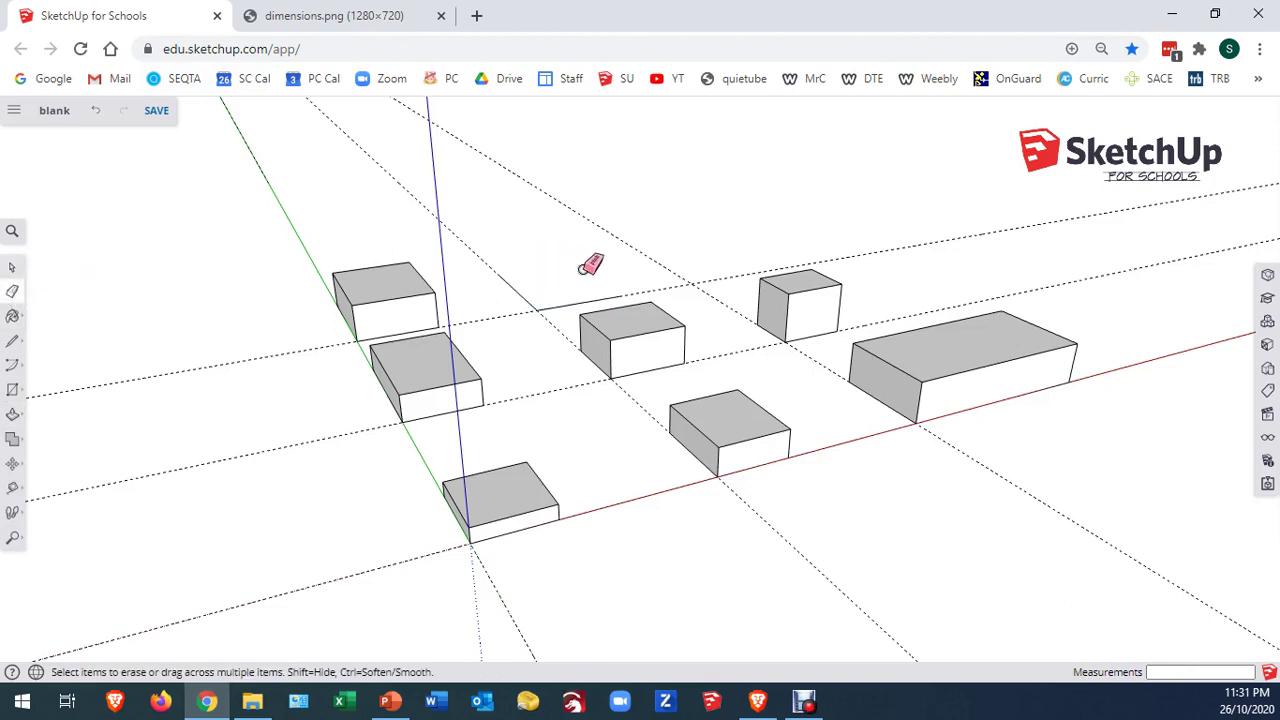
{"action": "left_click", "coordinate": [519, 293]}
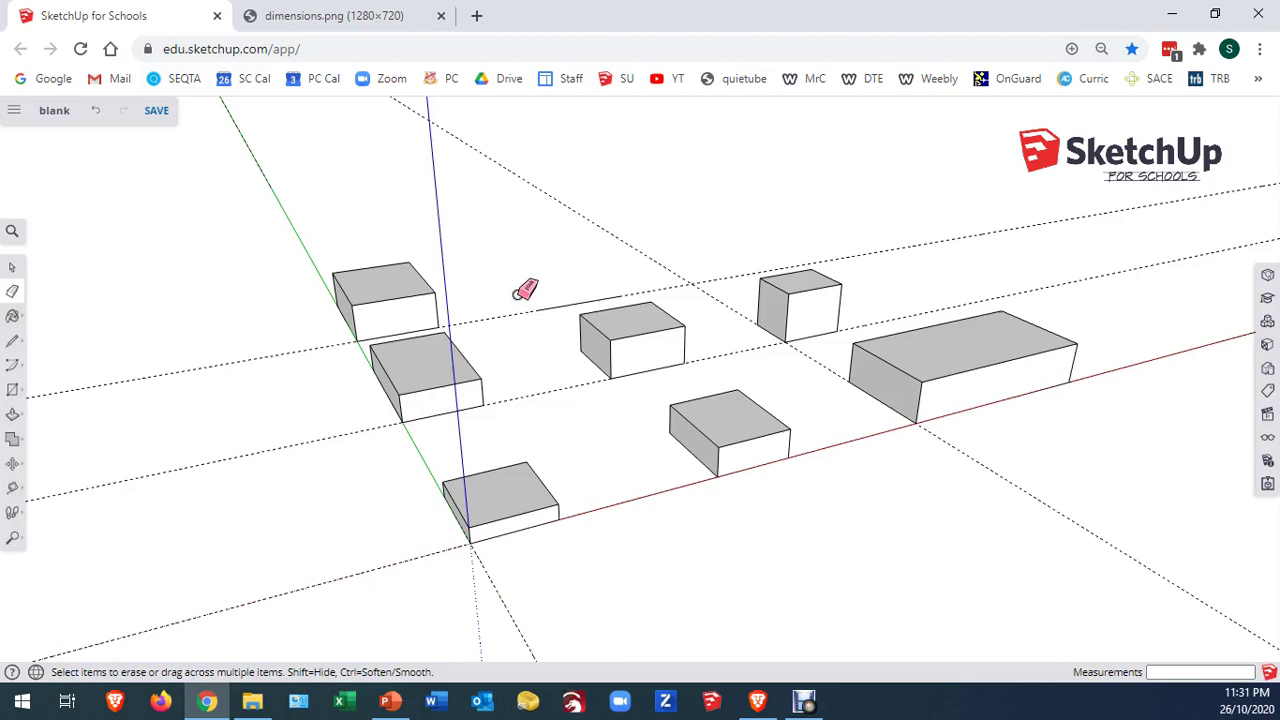
{"action": "left_click", "coordinate": [96, 111]}
{"action": "left_click", "coordinate": [96, 111]}
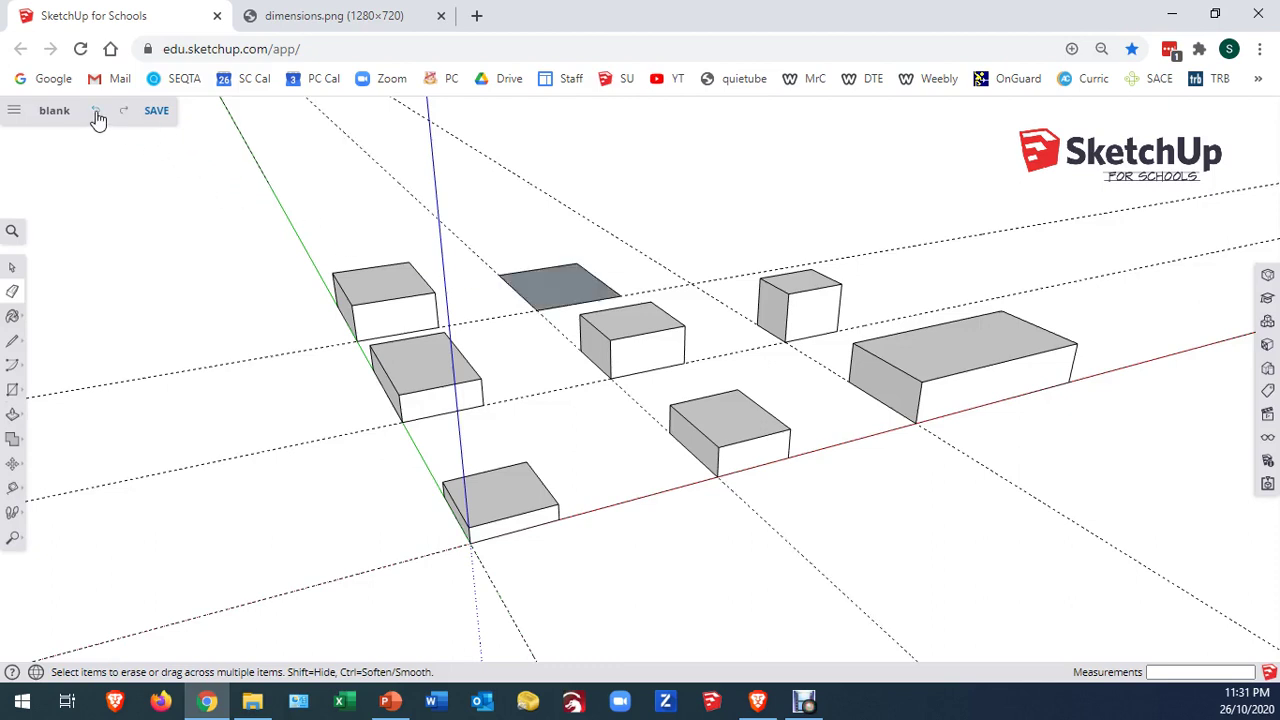
{"action": "left_click", "coordinate": [15, 268]}
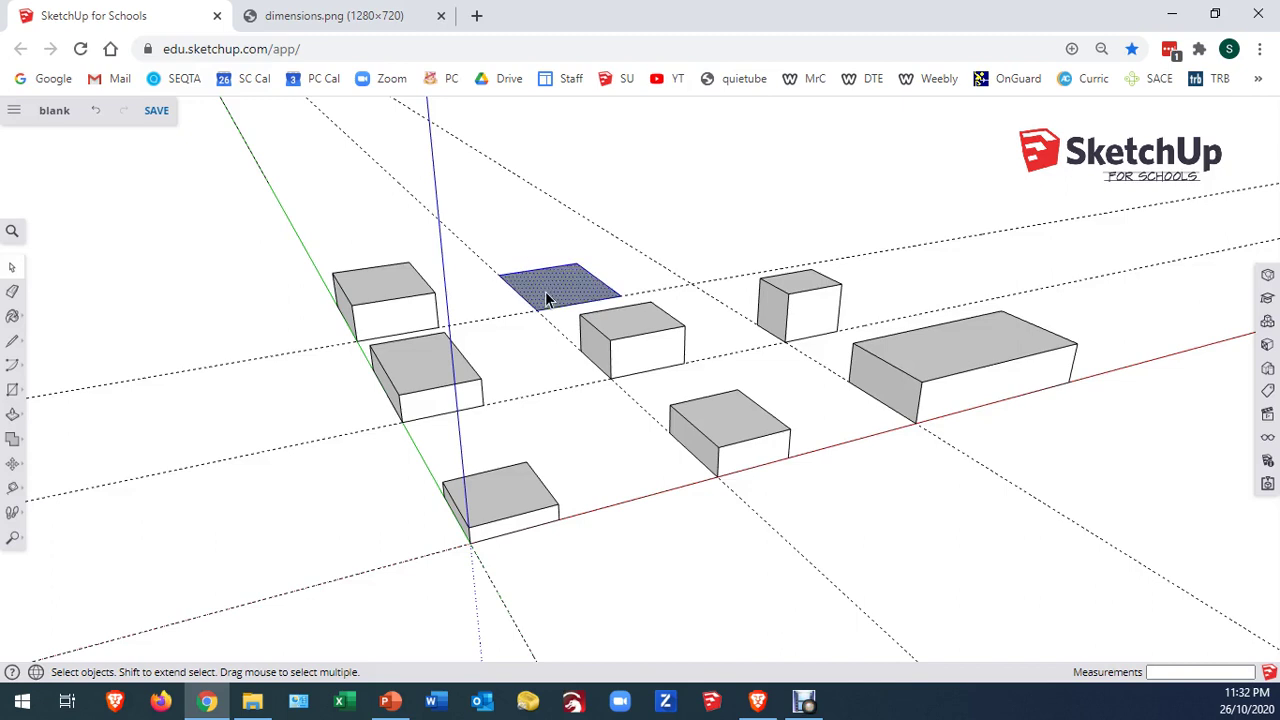
{"action": "key", "text": "Delete"}
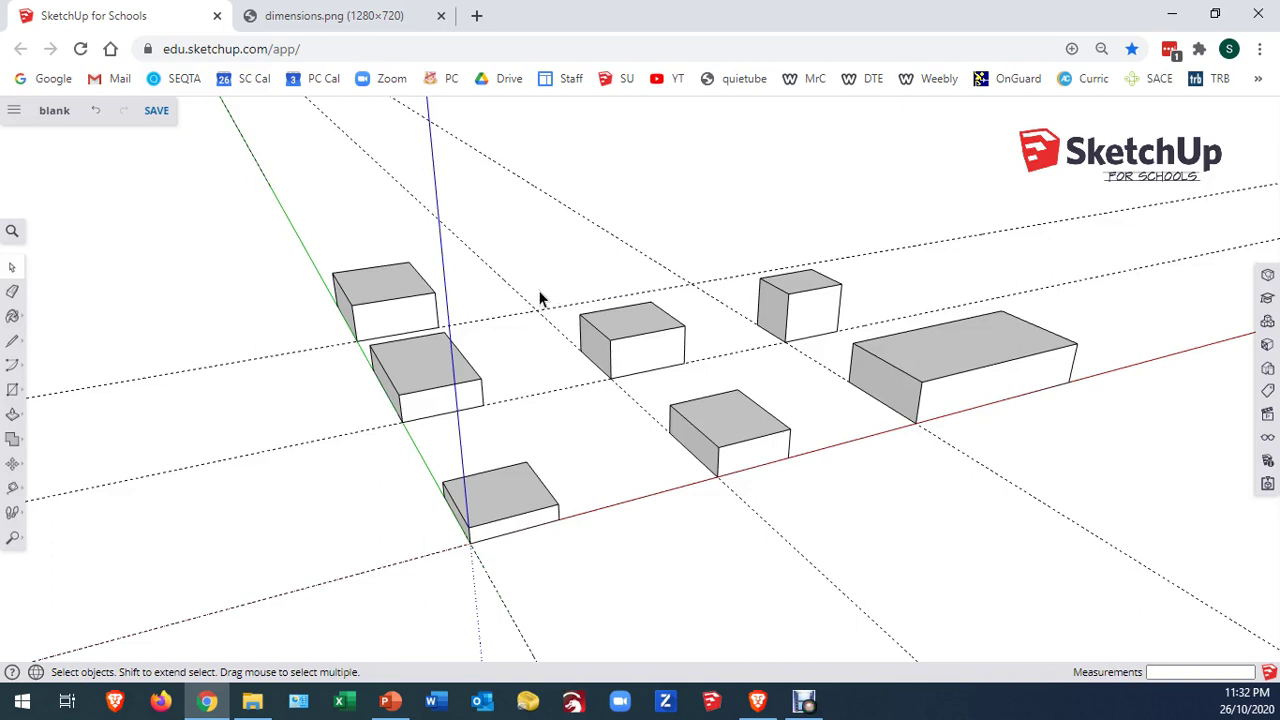
Draw a 70 × 100 mm rectangle behind the middle block and pull it up 40 mm
{"action": "key", "text": "r"}
{"action": "left_click", "coordinate": [539, 309]}
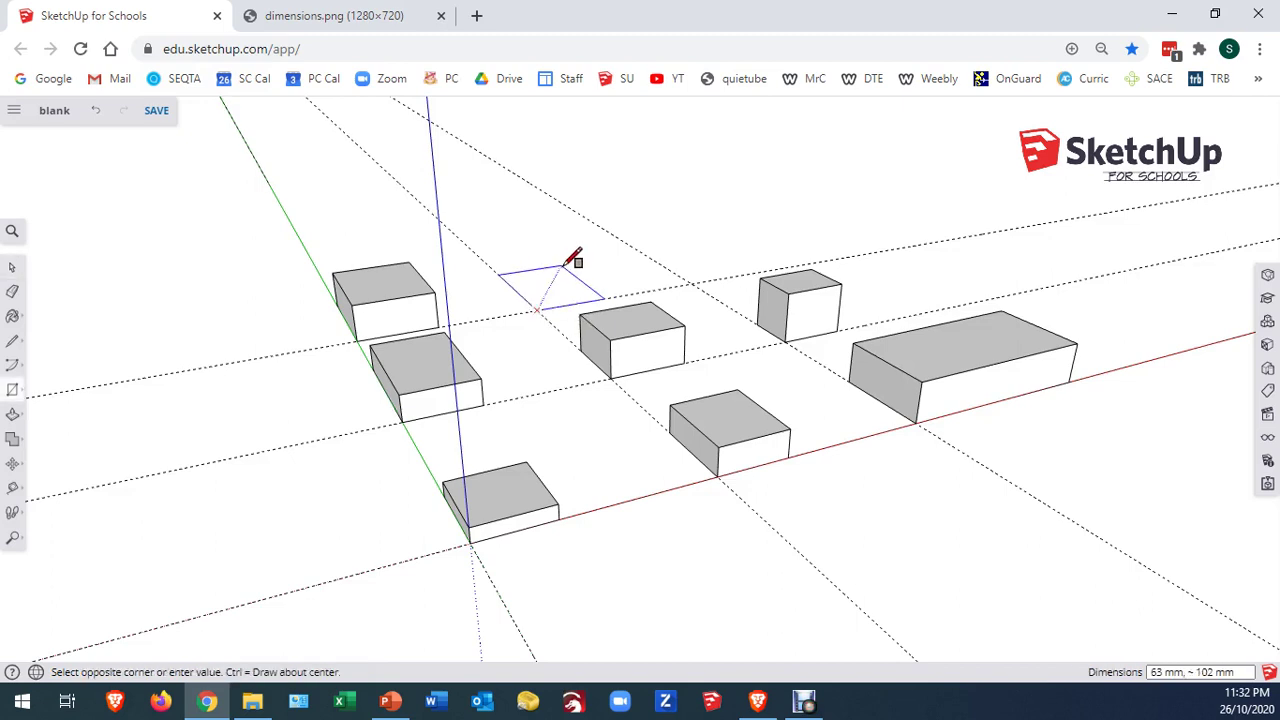
{"action": "left_click", "coordinate": [567, 263]}
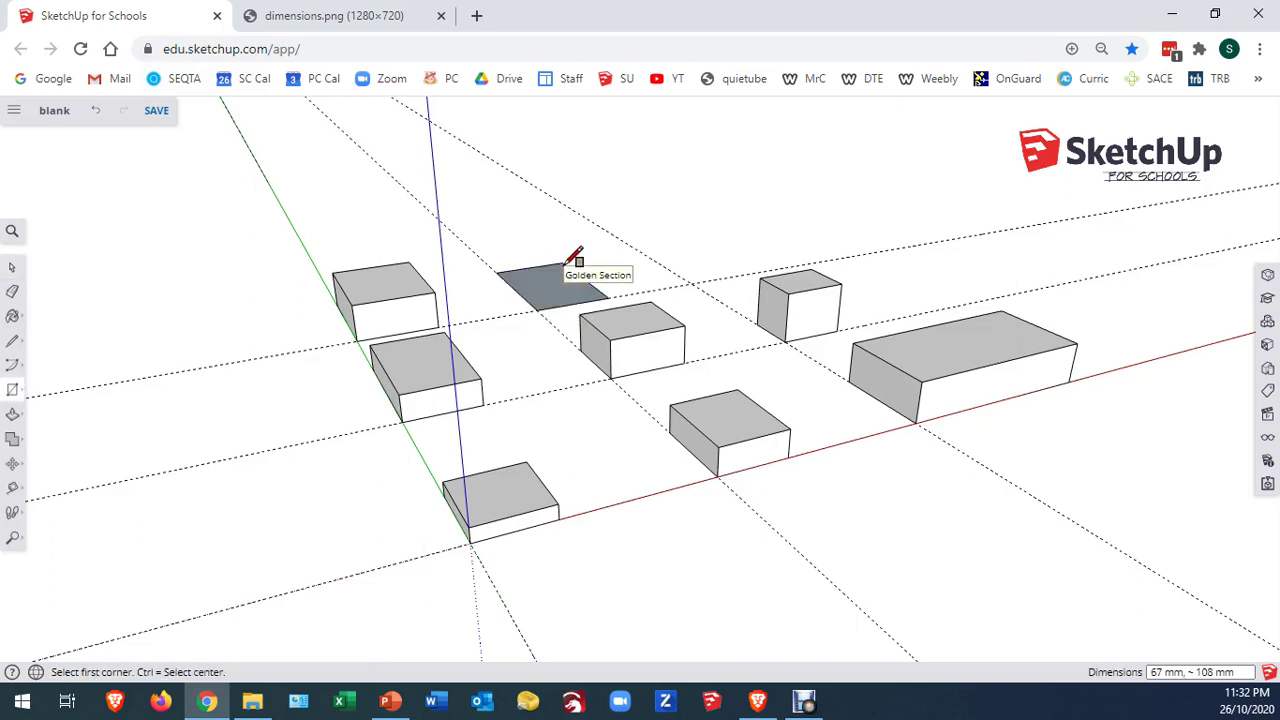
{"action": "type", "text": "70,10"}
{"action": "key", "text": "Return"}
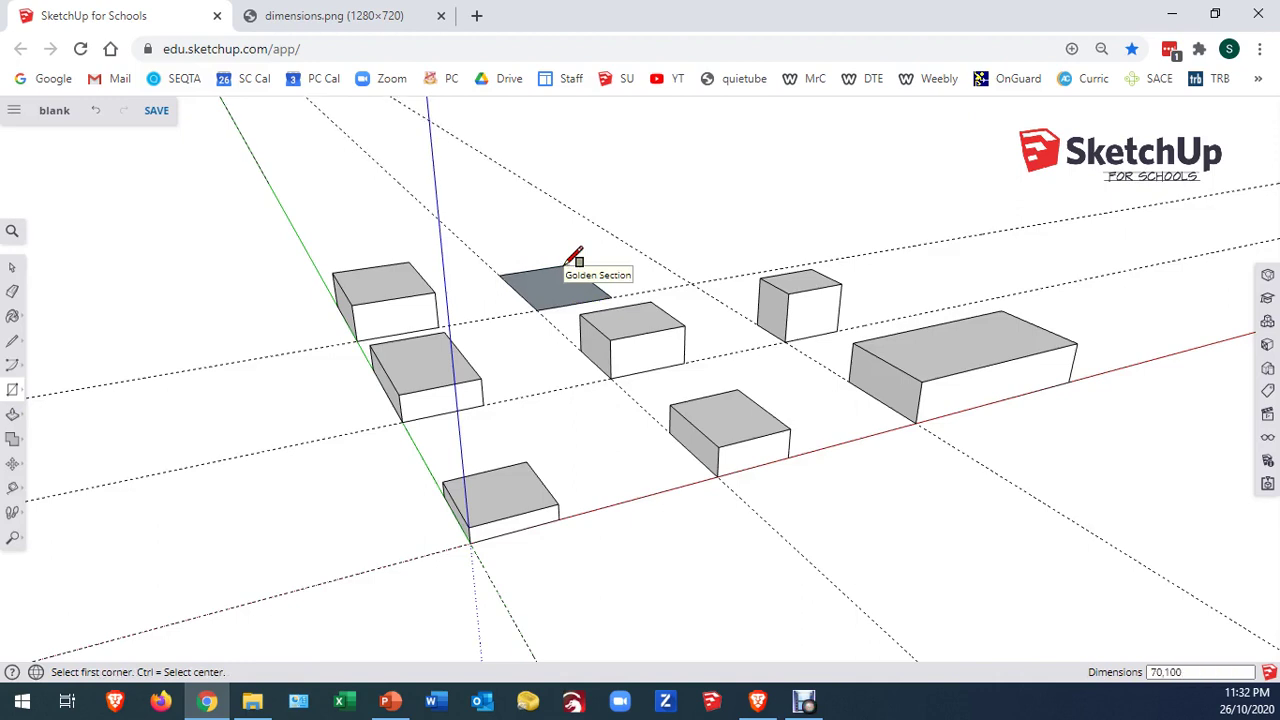
{"action": "key", "text": "p"}
{"action": "left_click_drag", "start_coordinate": [563, 280], "coordinate": [768, 290]}
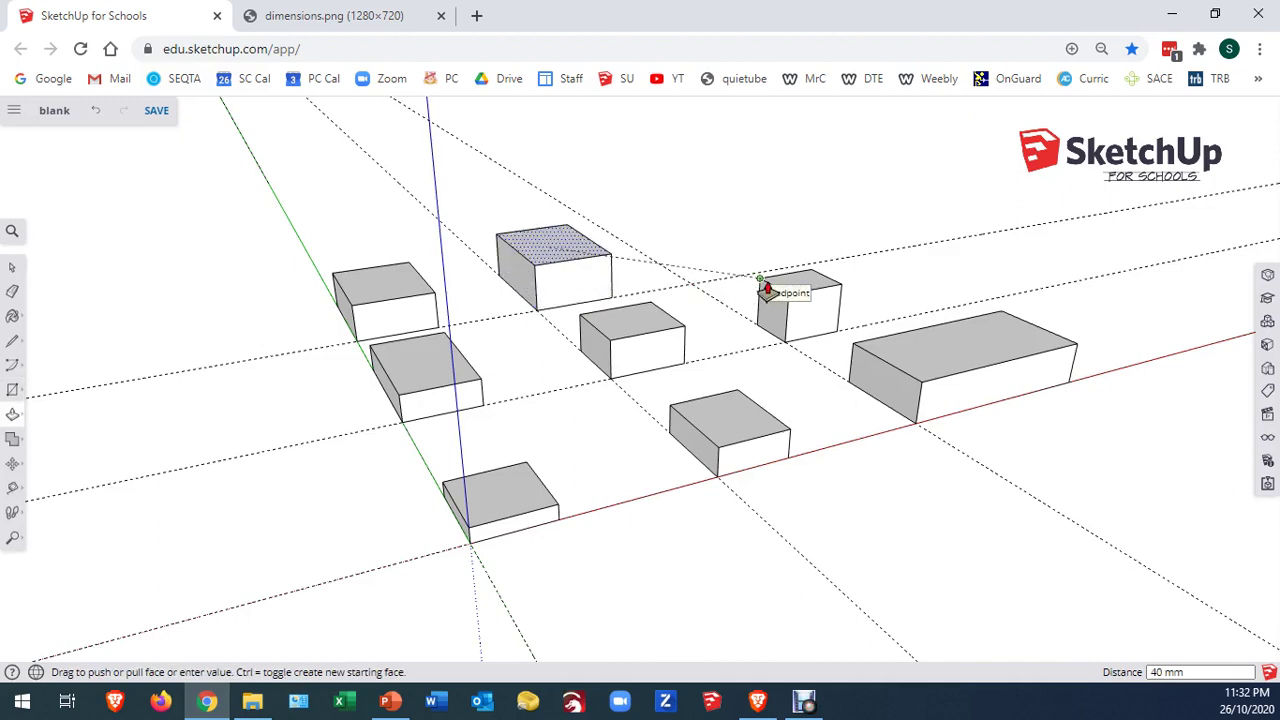
{"action": "left_click", "coordinate": [766, 288]}
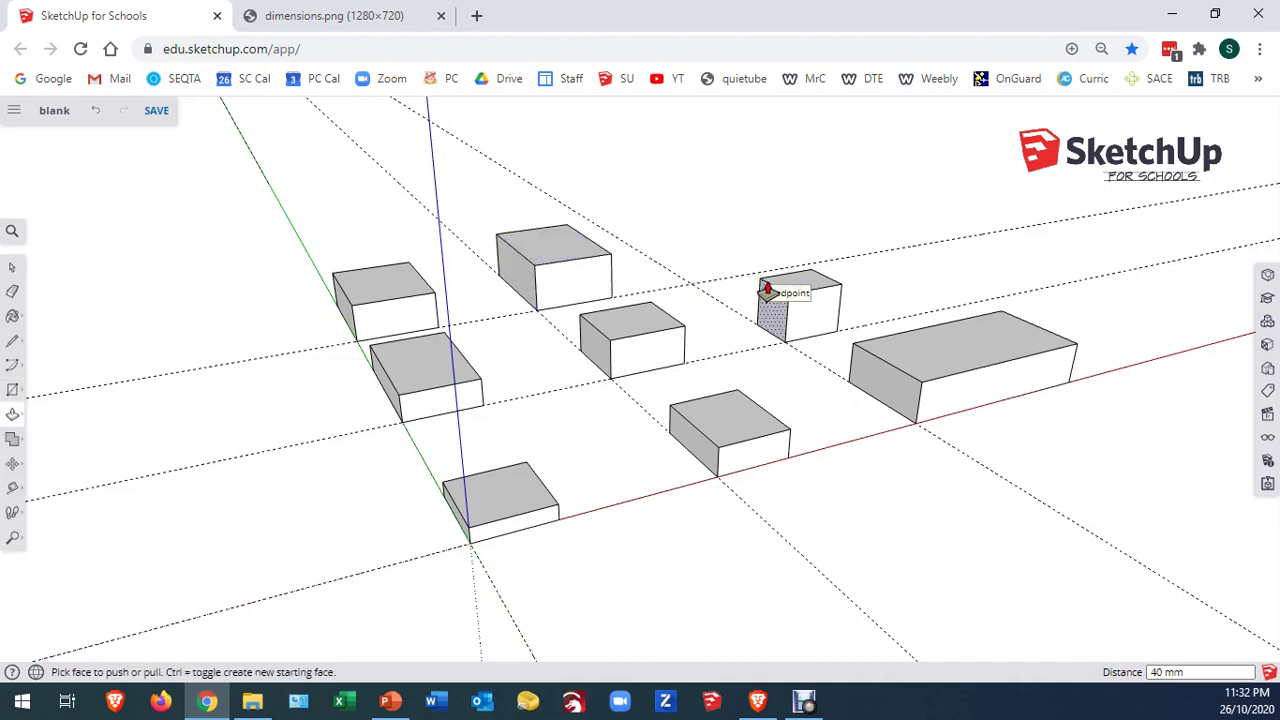
Draw an 80 × 80 mm square at the rear guideline intersection and raise it about 50 mm
{"action": "key", "text": "r"}
{"action": "left_click", "coordinate": [691, 284]}
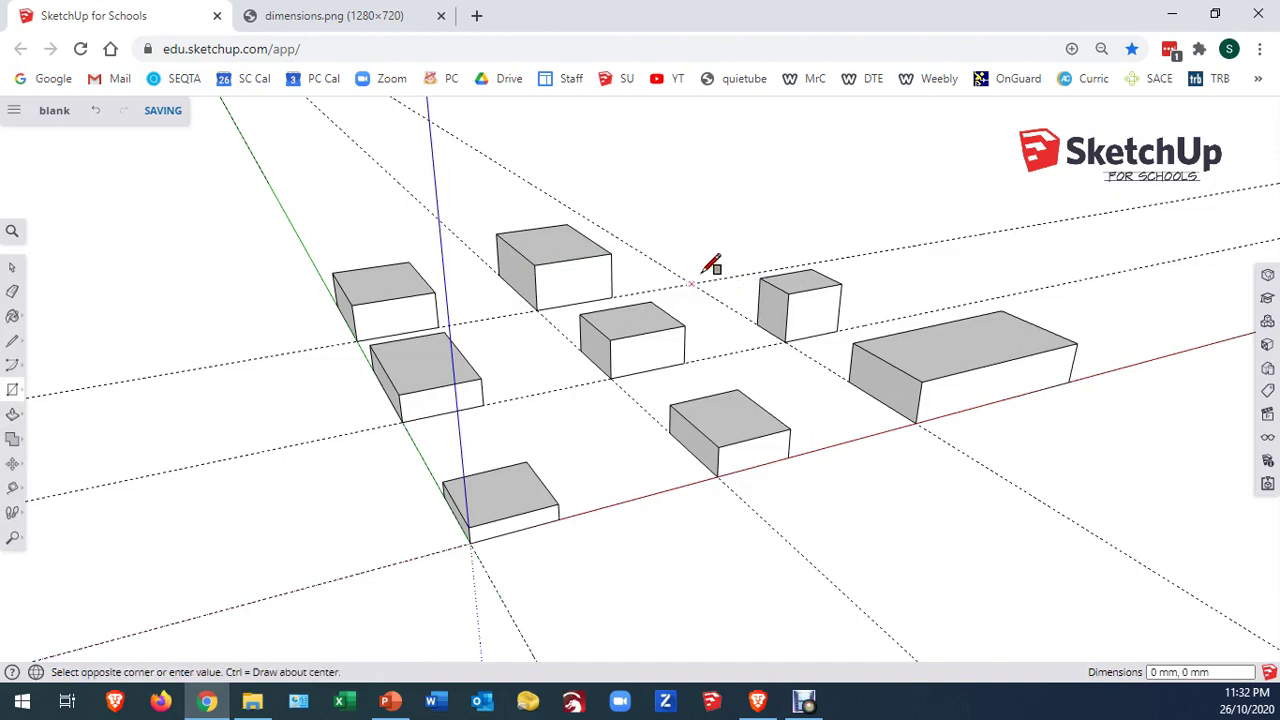
{"action": "left_click", "coordinate": [652, 237]}
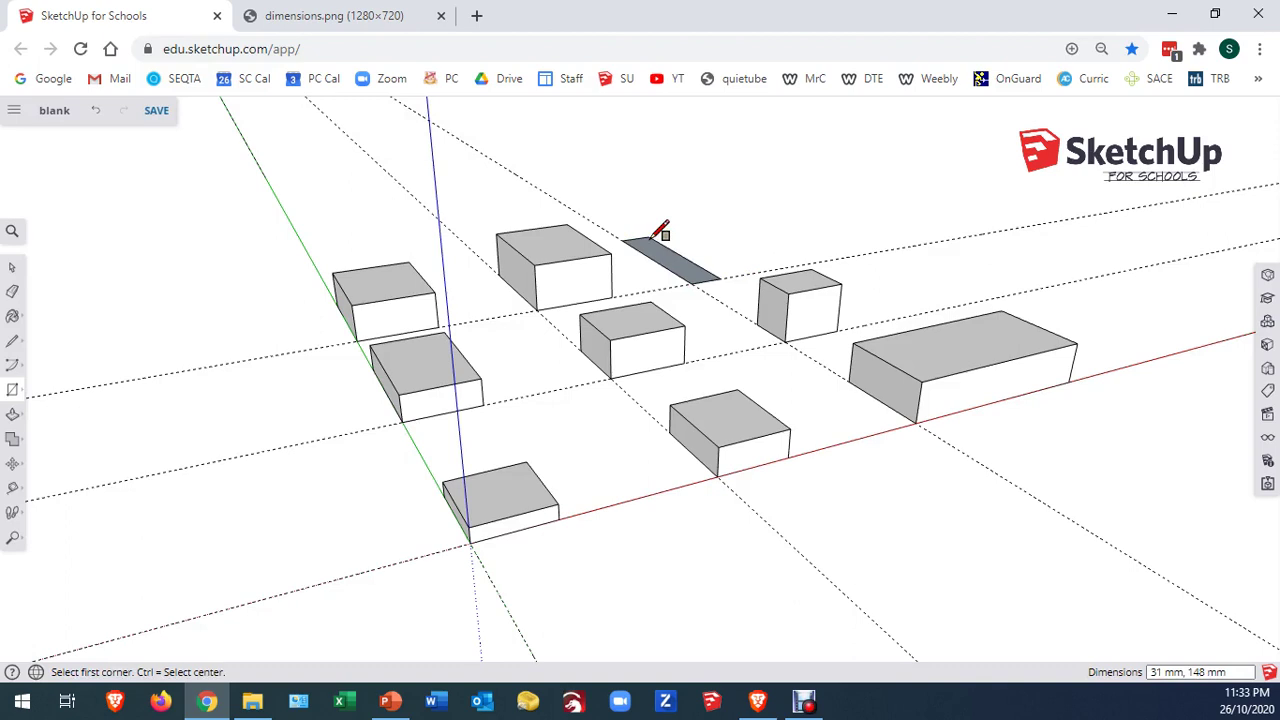
{"action": "type", "text": "80,80"}
{"action": "key", "text": "Return"}
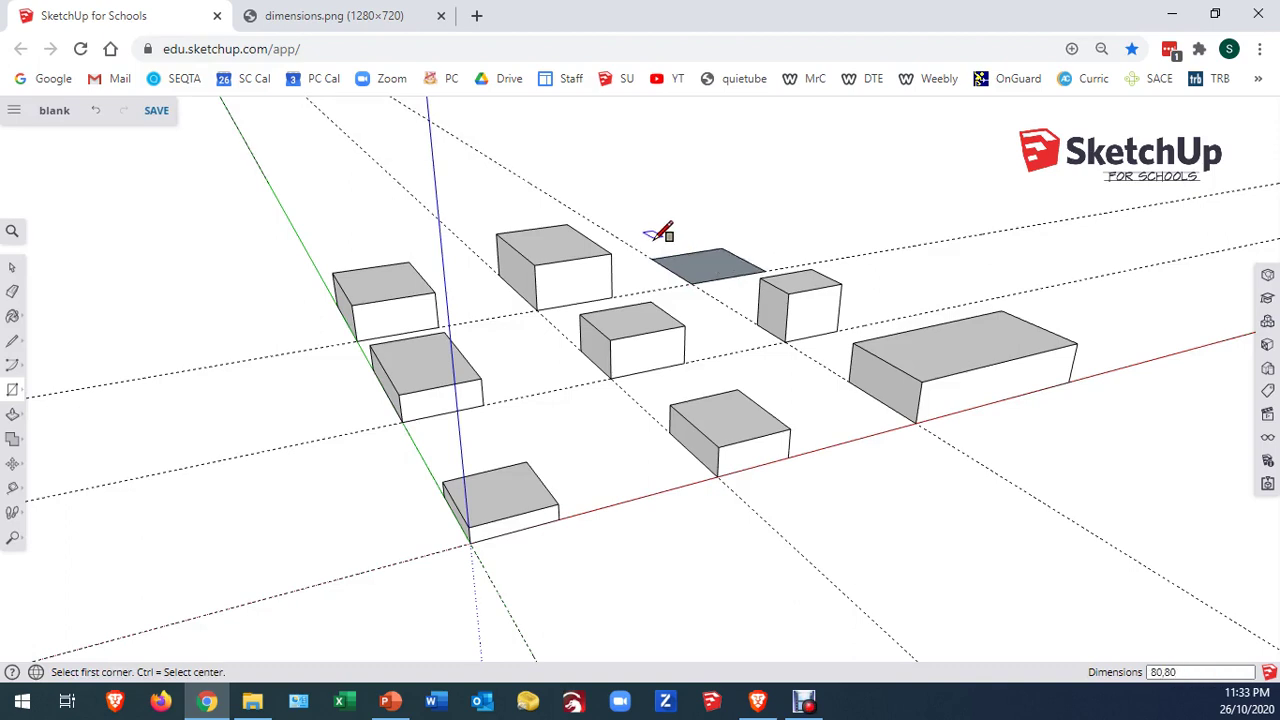
{"action": "key", "text": "p"}
{"action": "left_click", "coordinate": [687, 270]}
{"action": "left_click", "coordinate": [684, 205]}
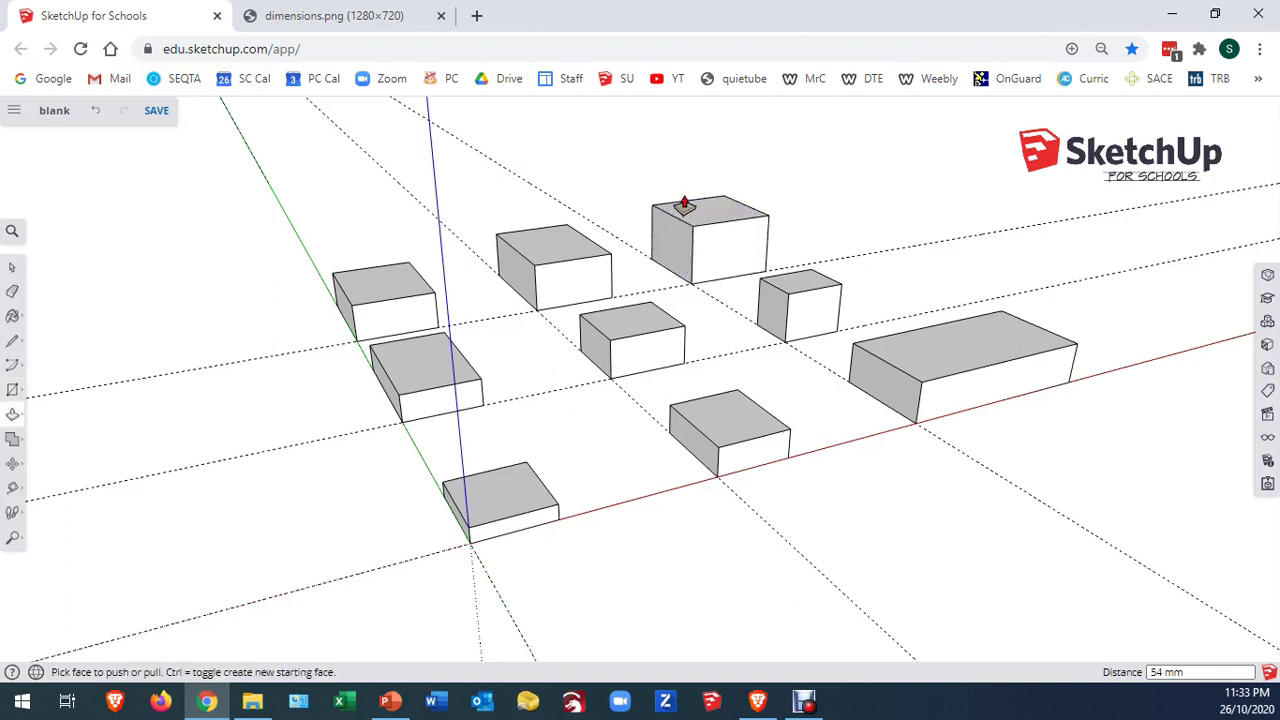
{"action": "left_click", "coordinate": [684, 205]}
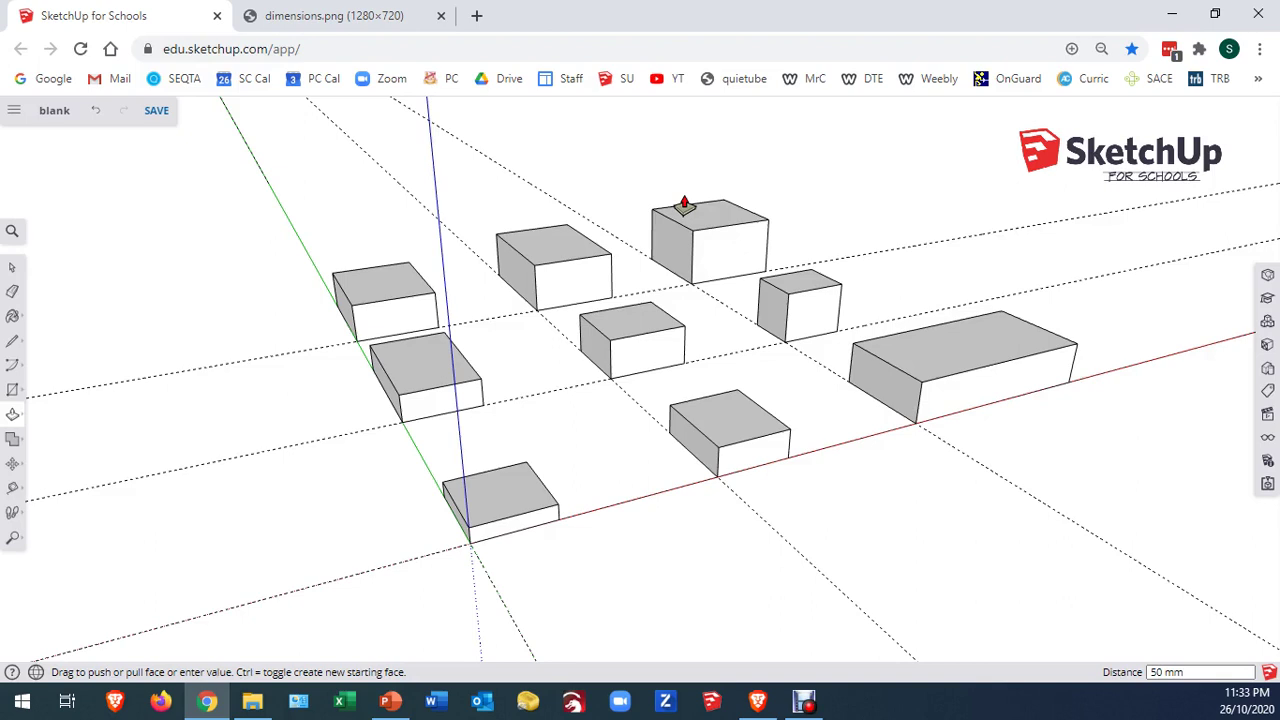
{"action": "key", "text": "space"}
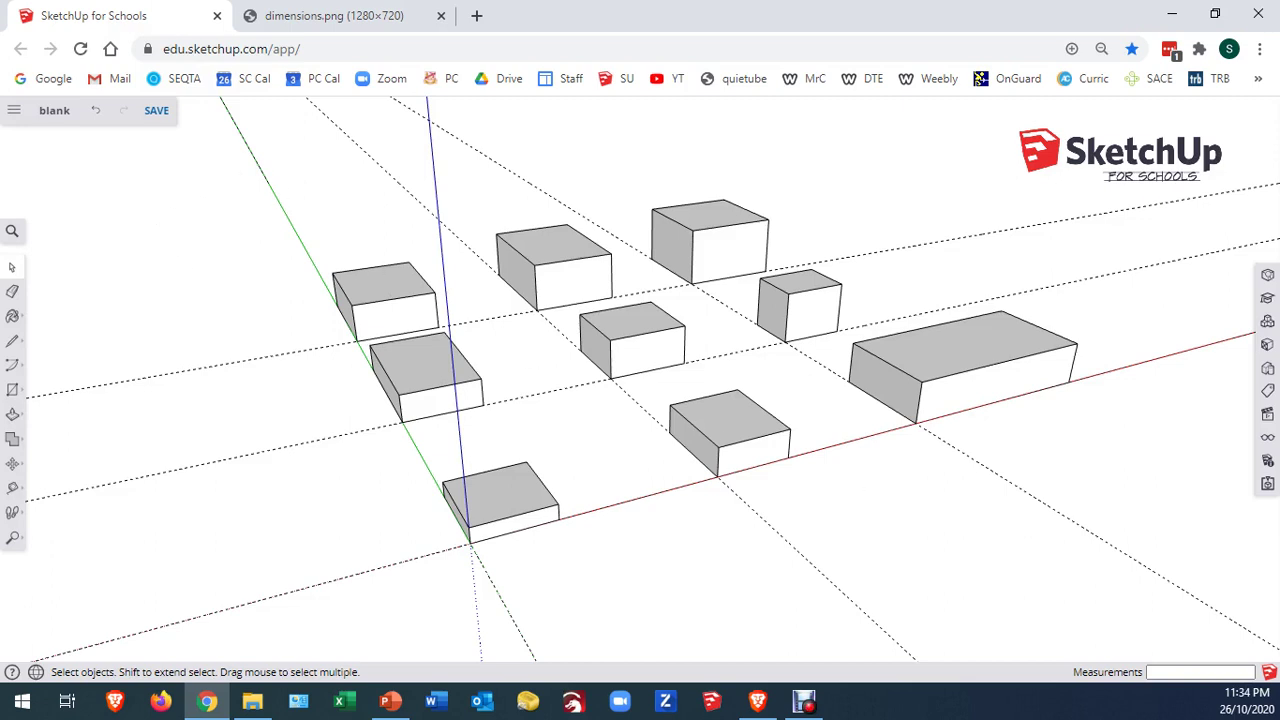
Bring up the PowerPoint slide listing tool tutorial videos
{"action": "key", "text": "alt+Tab"}
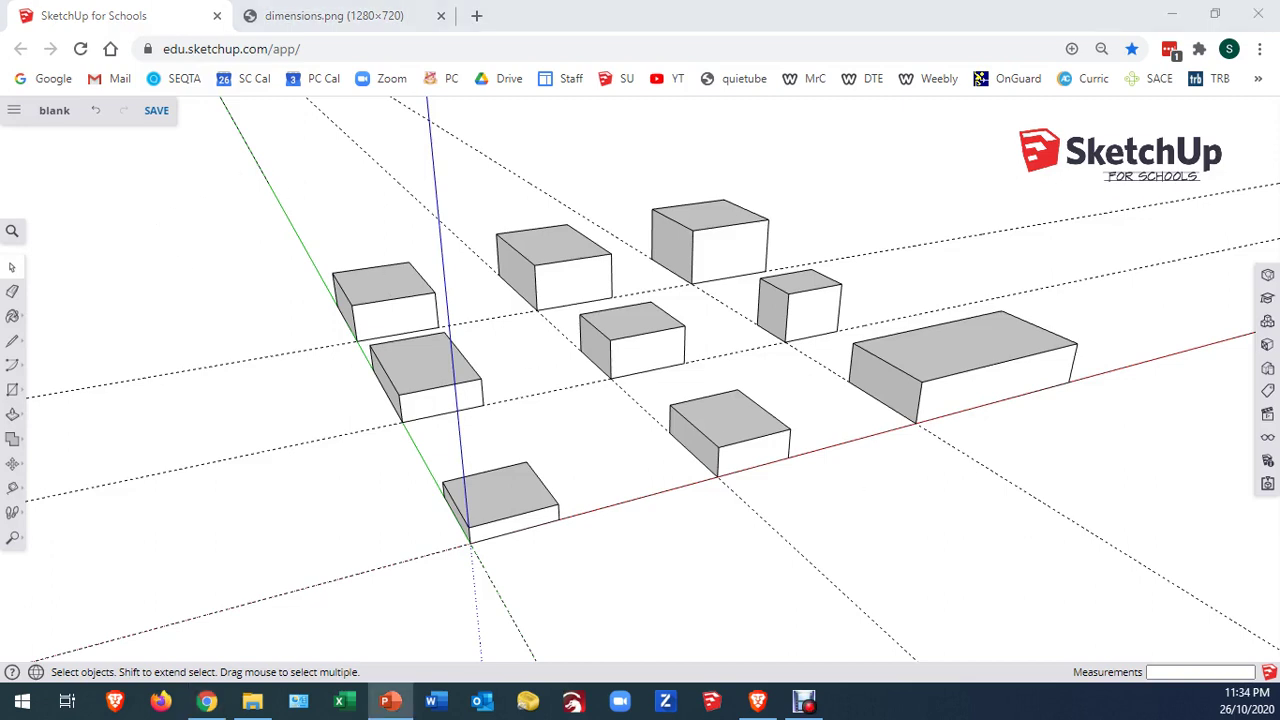